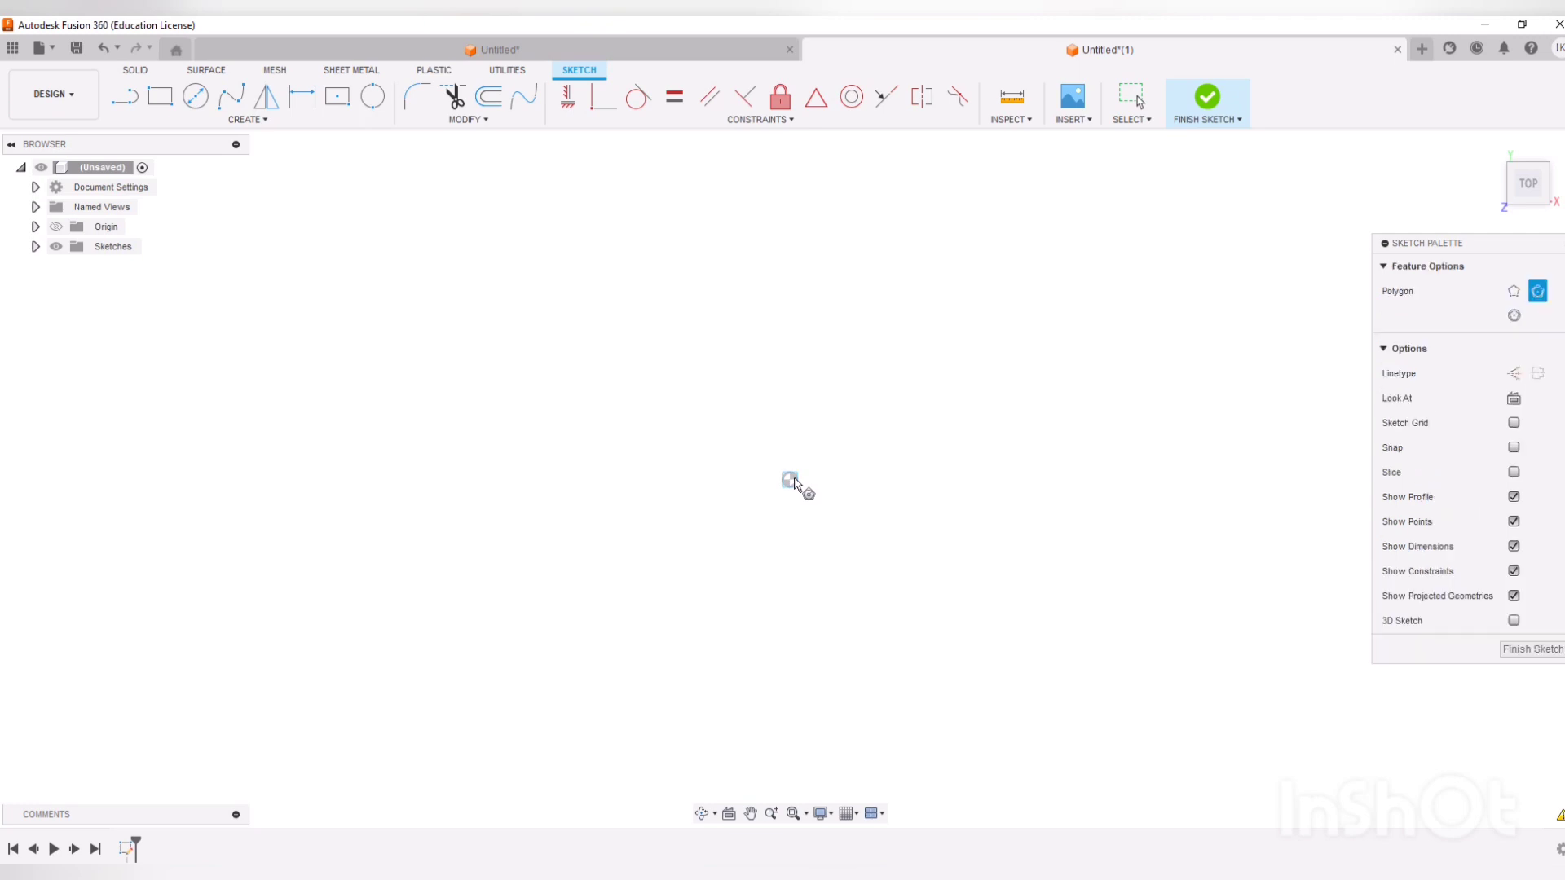
- Draw a five-sided circumscribed polygon centred on the origin with a radius of about 16.7 mm and finish the sketch
left_click(791, 479)
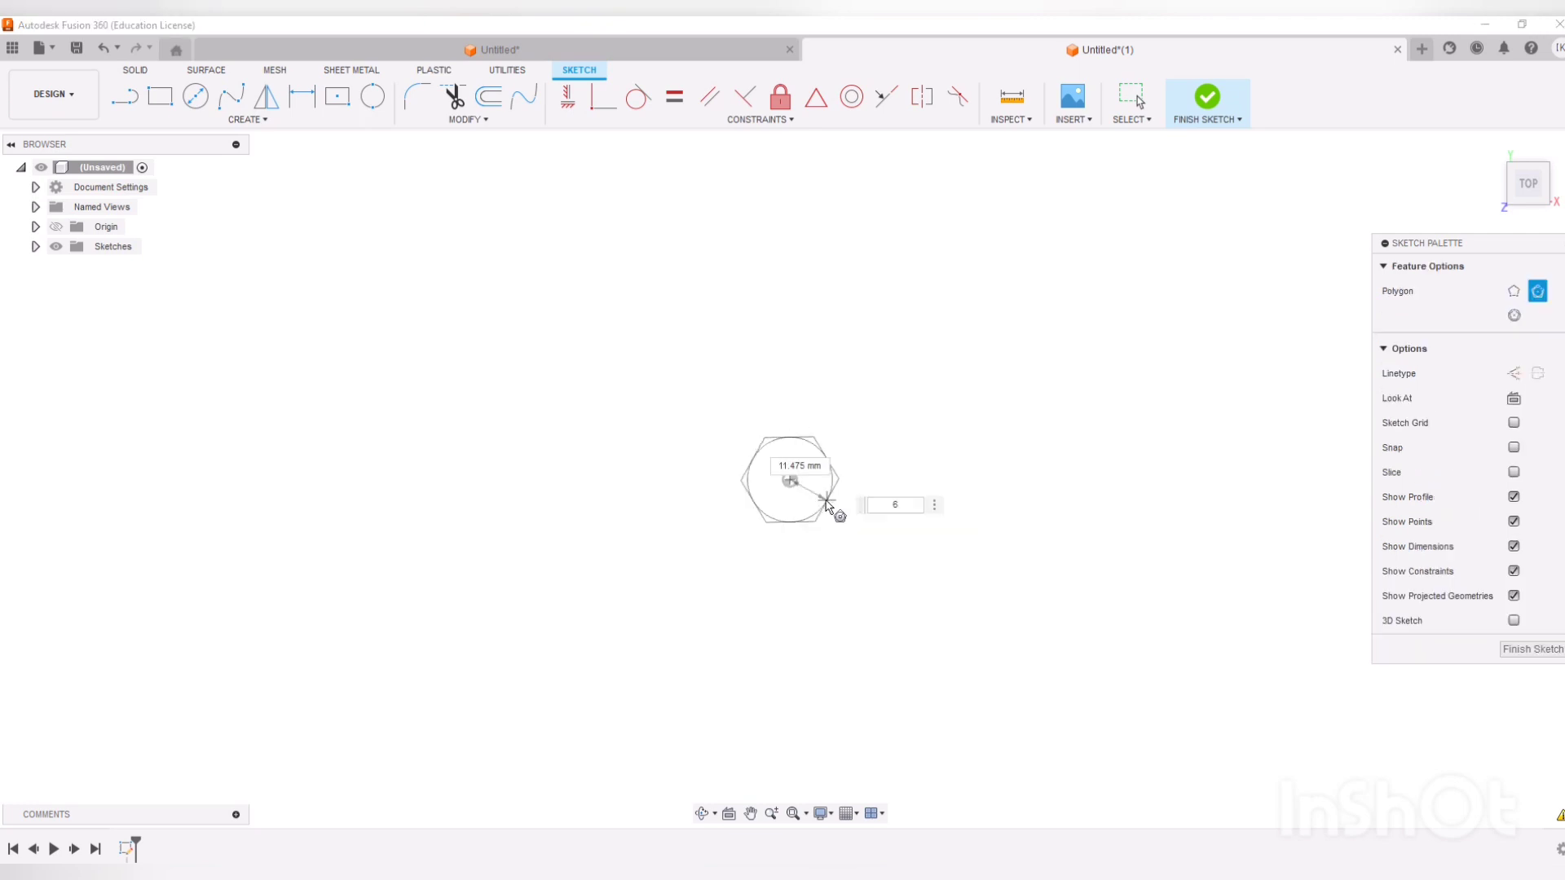
key("Tab")
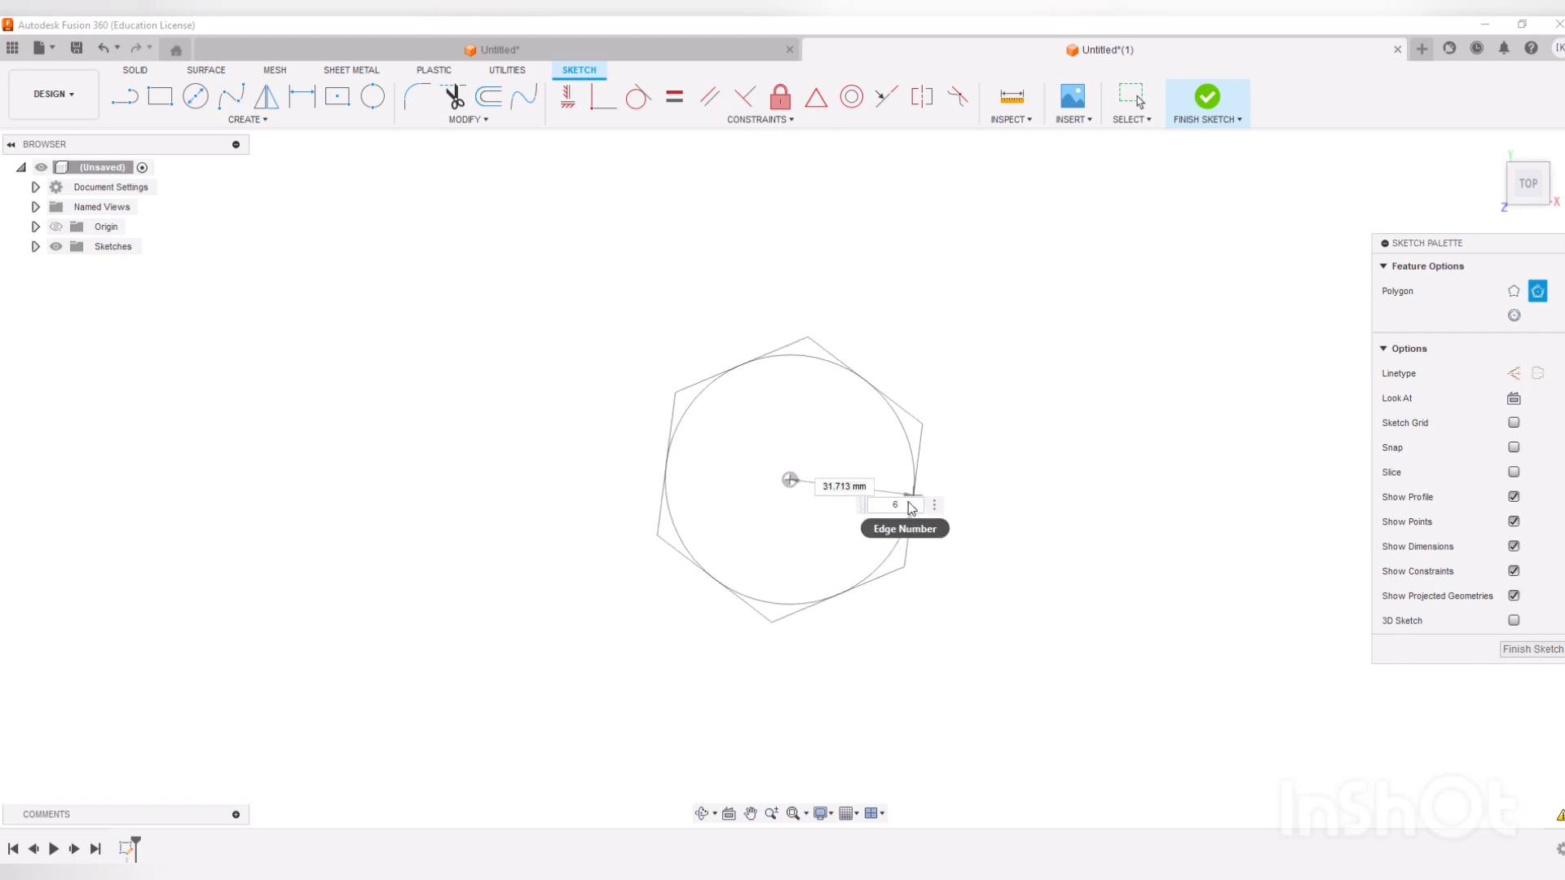
key("Tab")
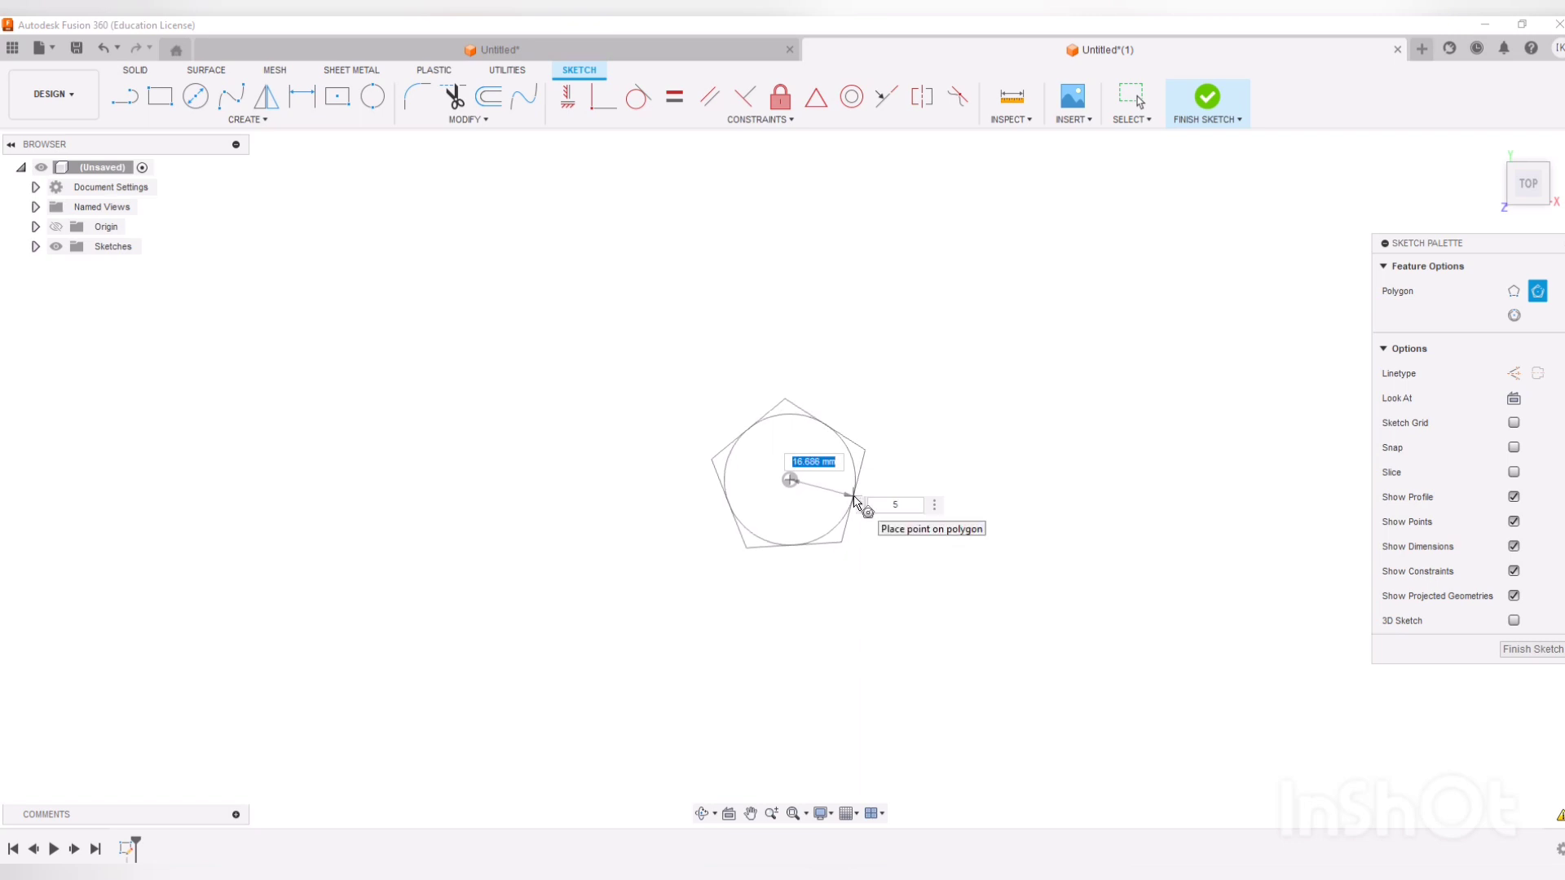
left_click(854, 499)
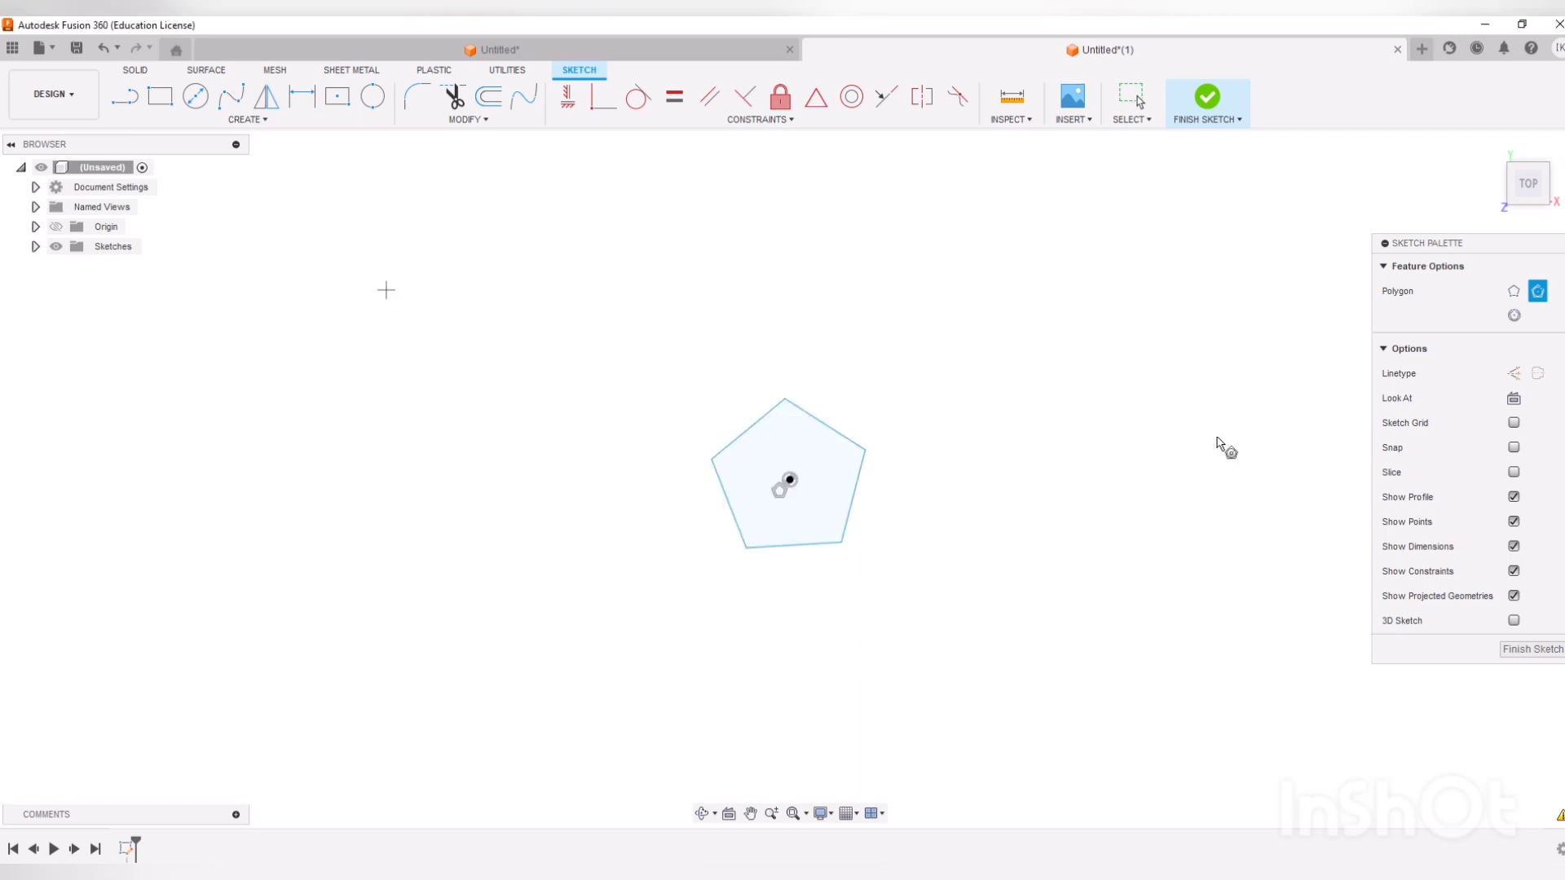
left_click(1508, 651)
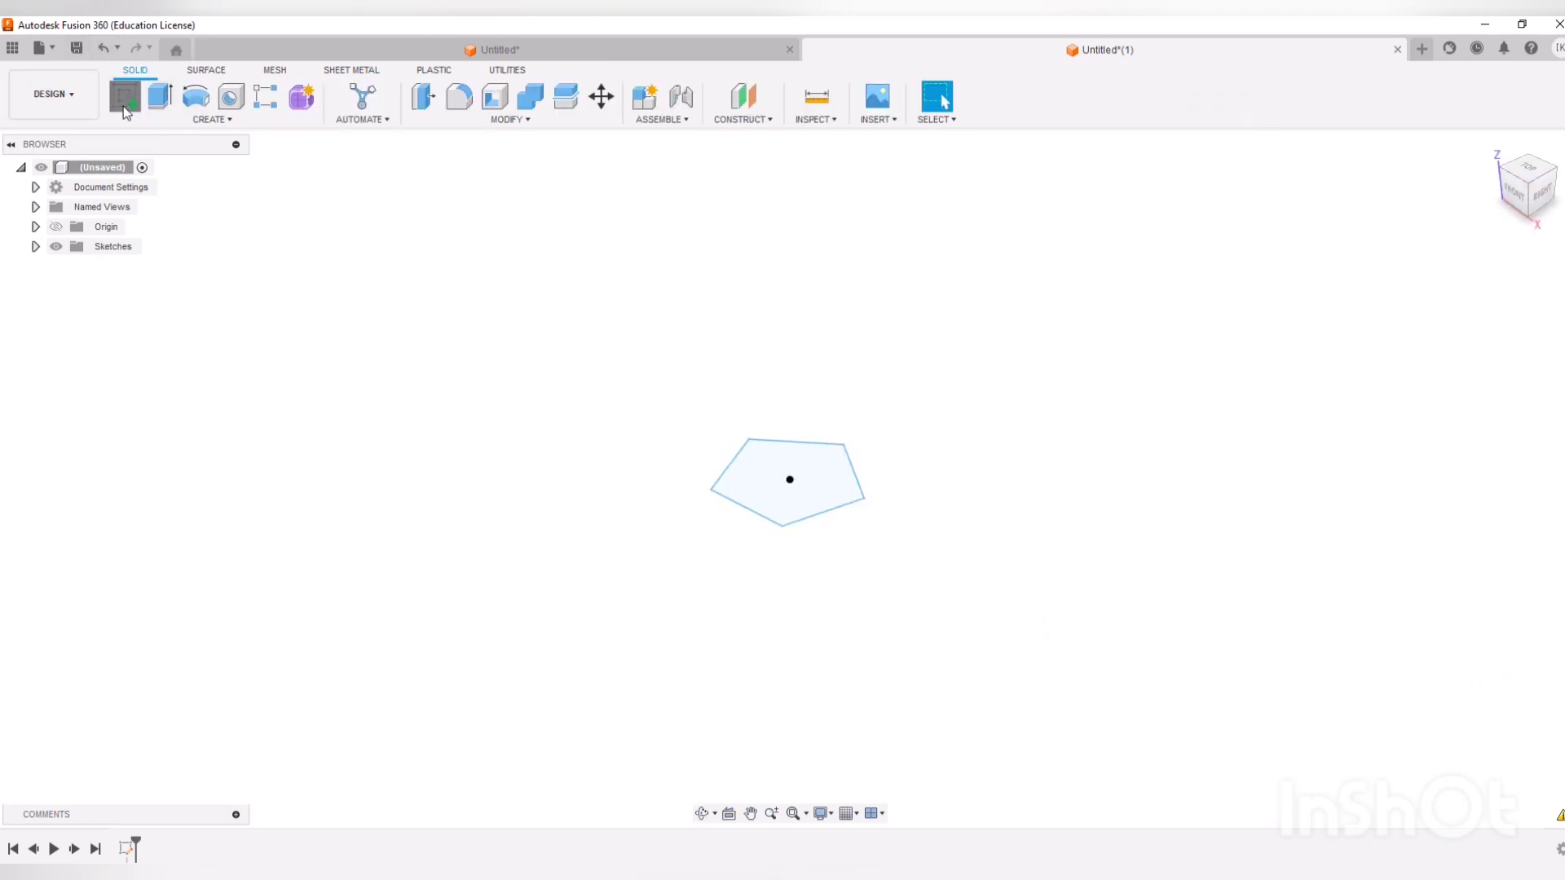
- Extrude the pentagon profile 10 mm upward as a new body
left_click(123, 98)
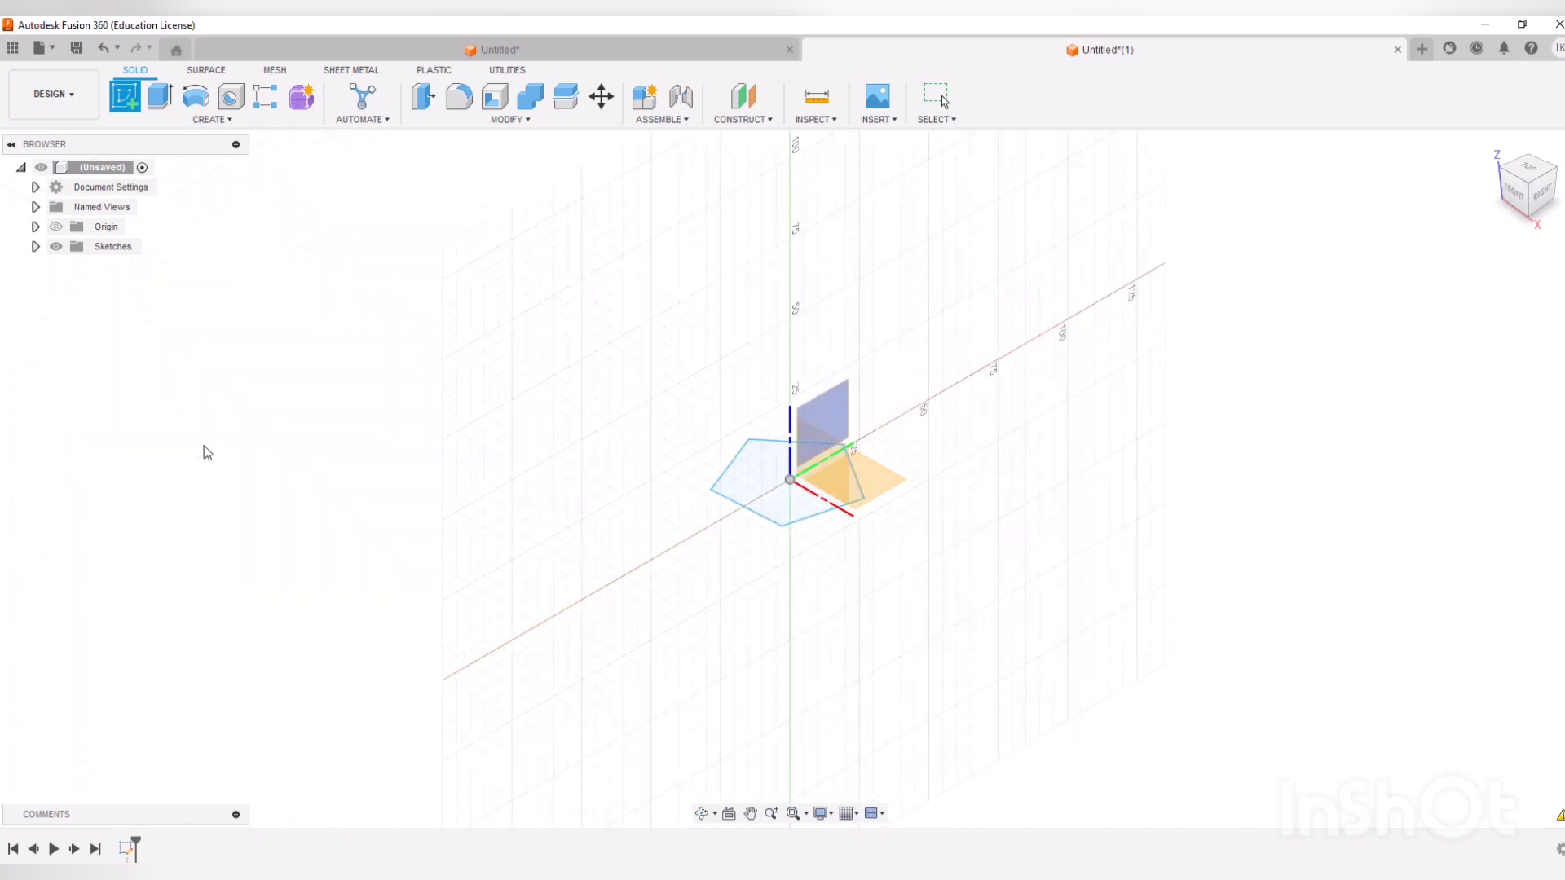
key("Escape")
left_click(160, 97)
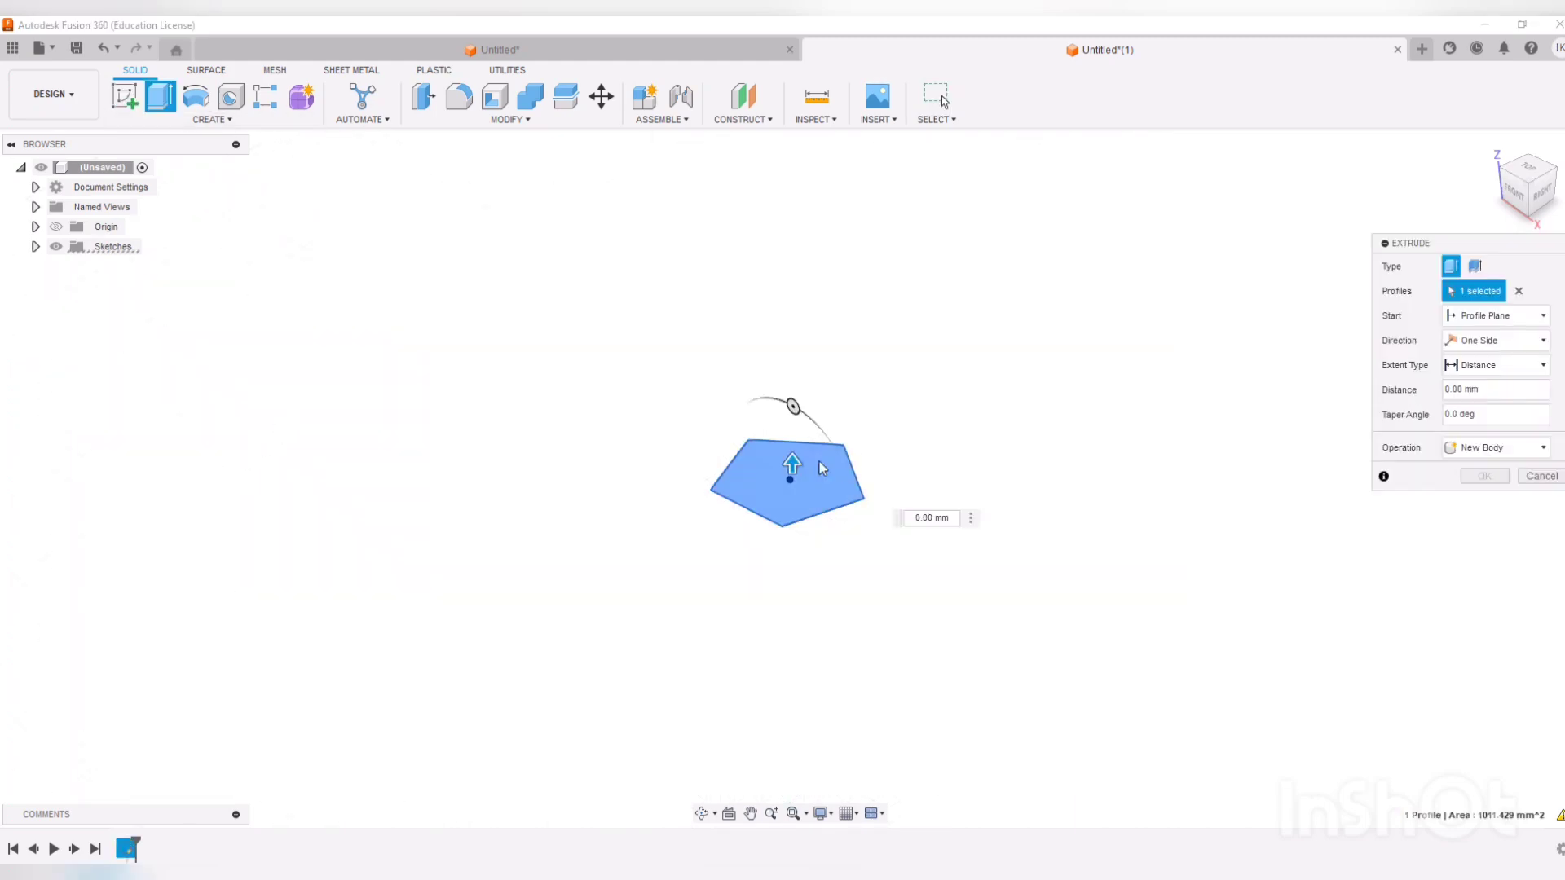
type("10")
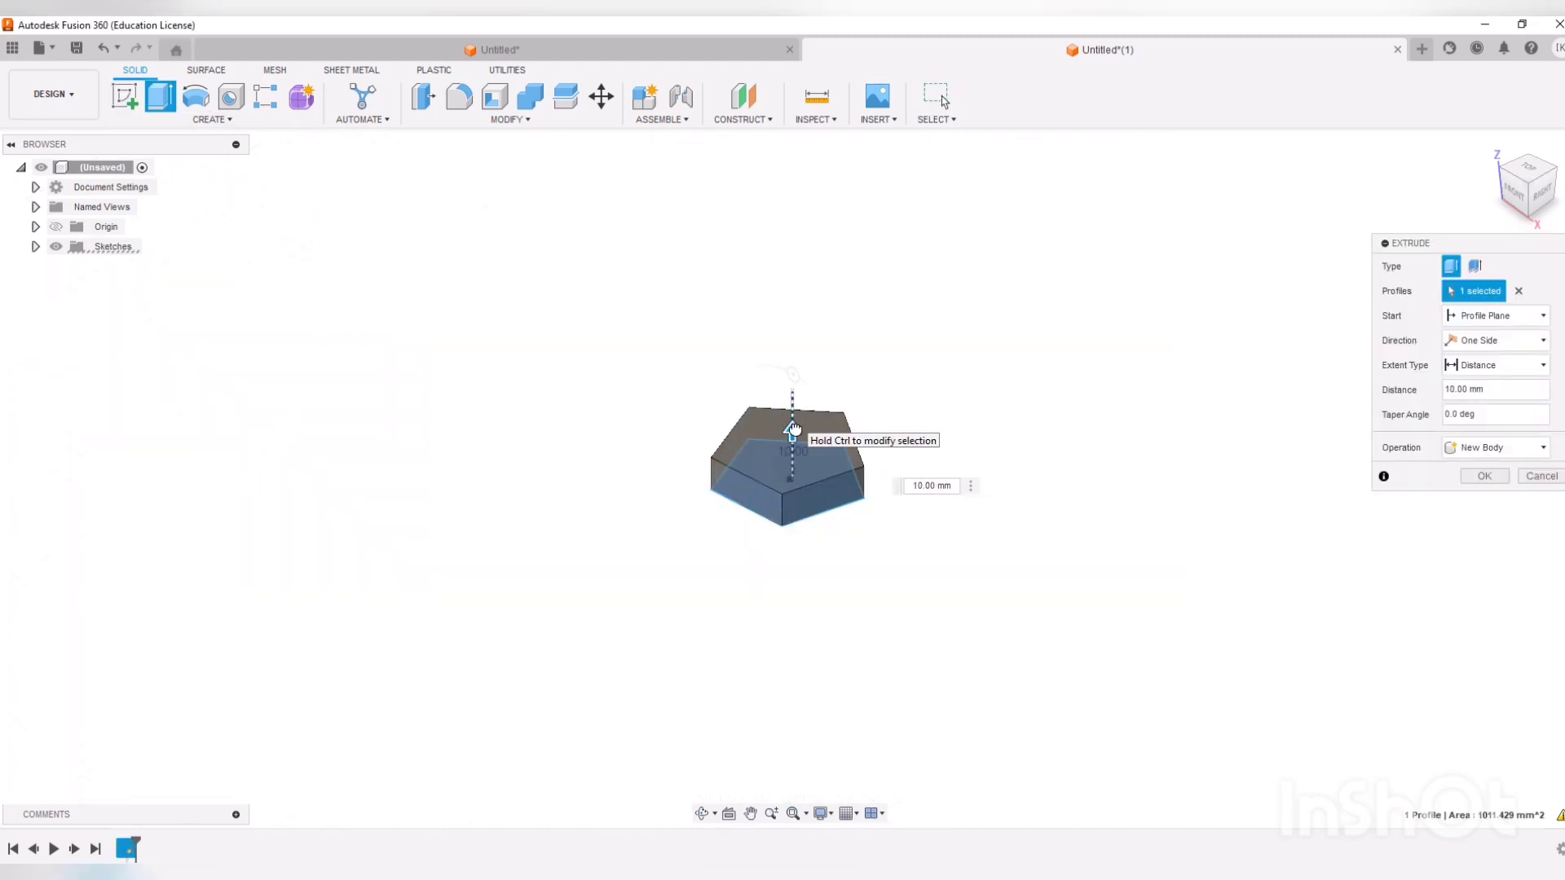
left_click(1485, 476)
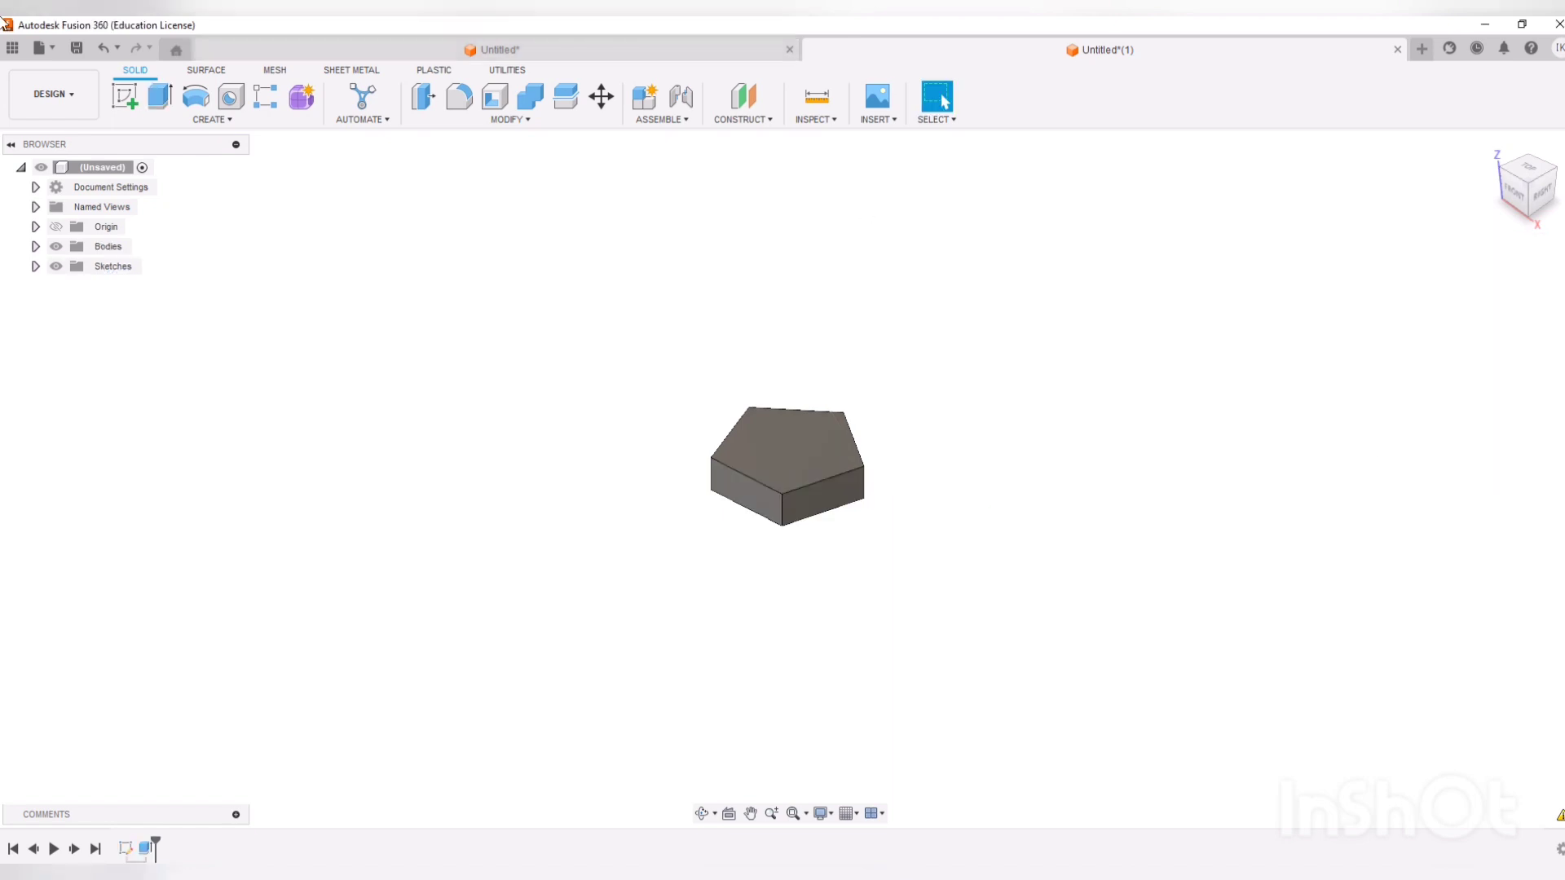
- Start a new sketch on the top face of the pentagonal body
left_click(130, 99)
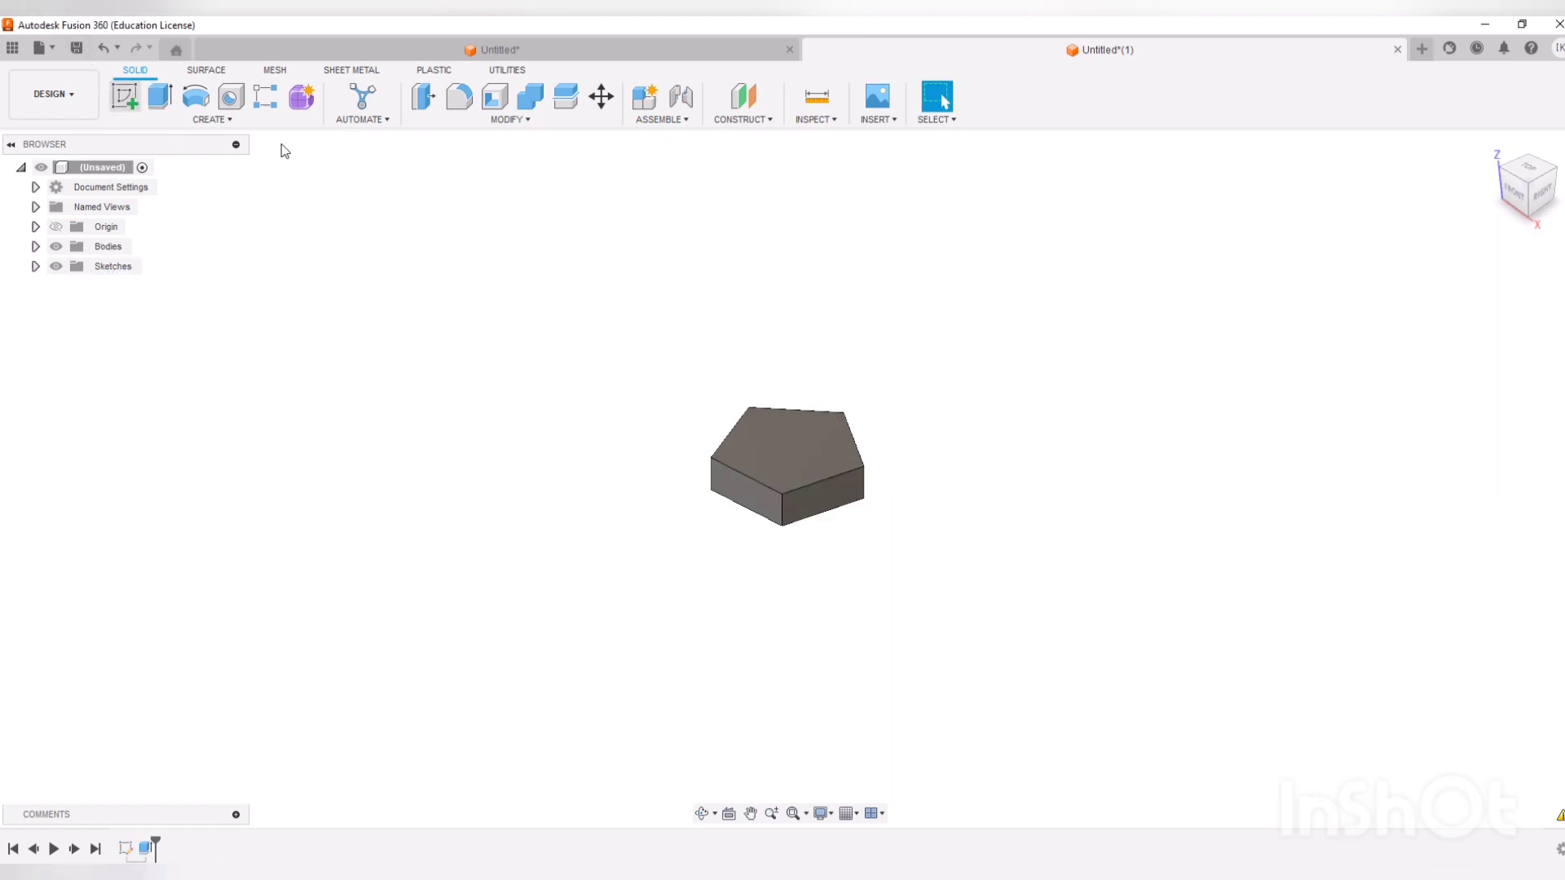
left_click(760, 434)
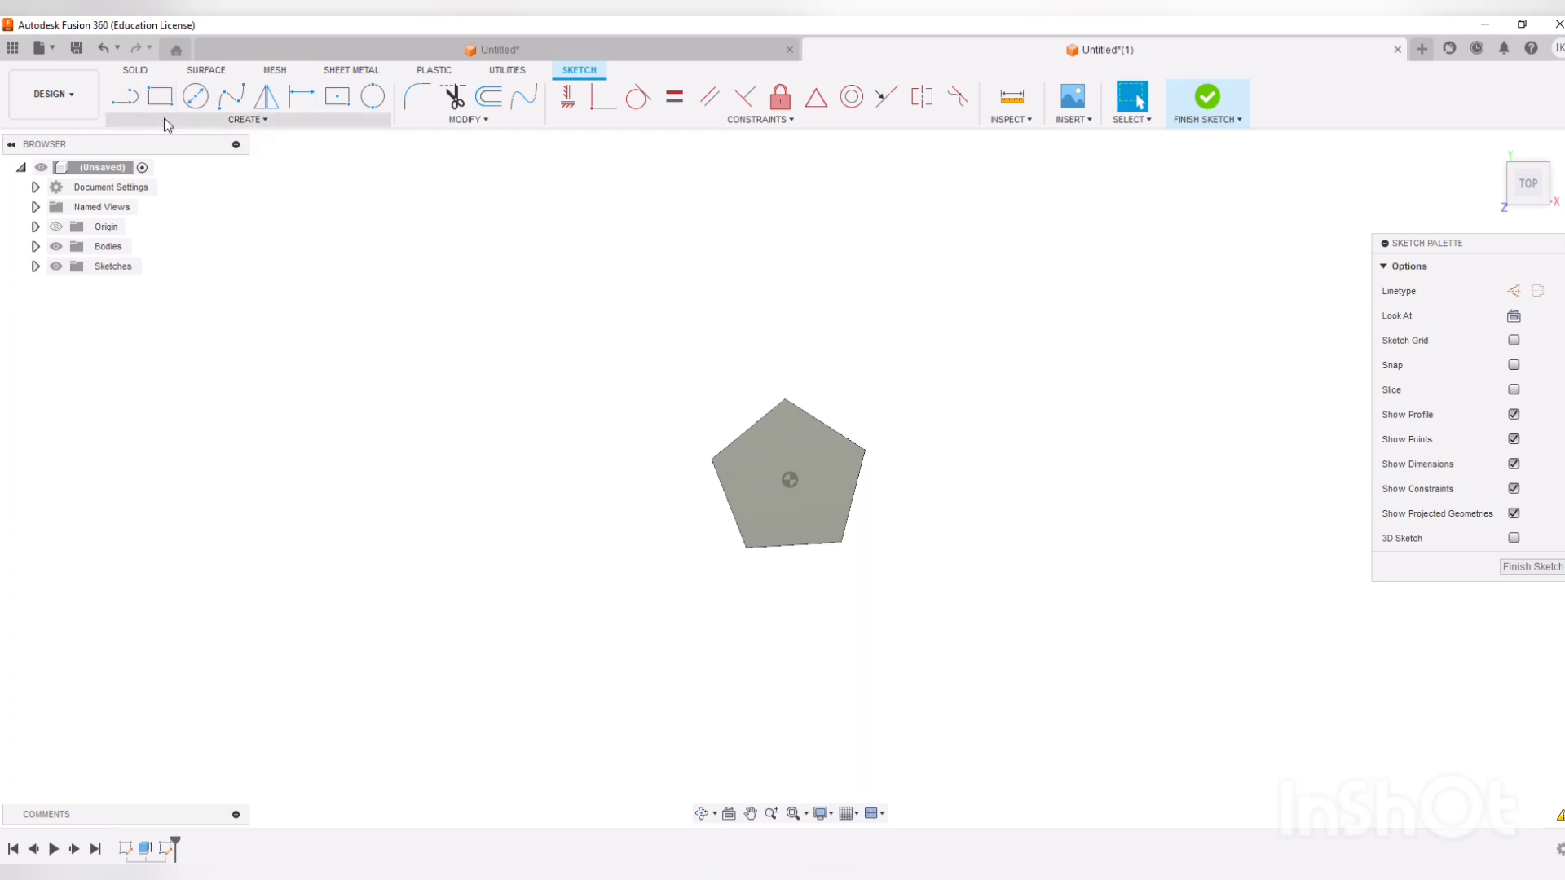
left_click(164, 119)
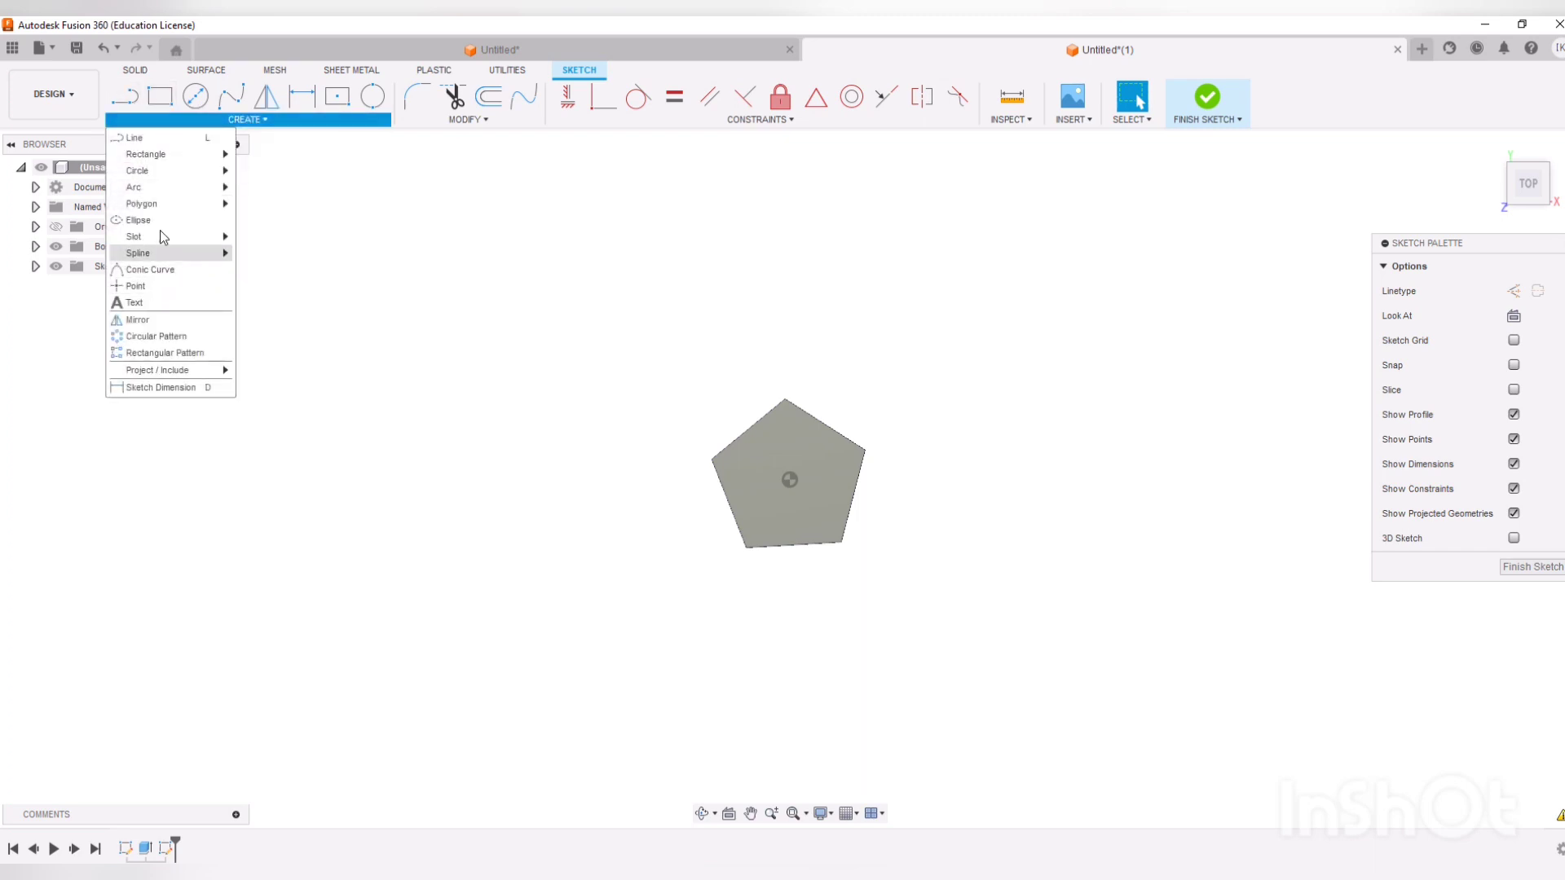
left_click(784, 439)
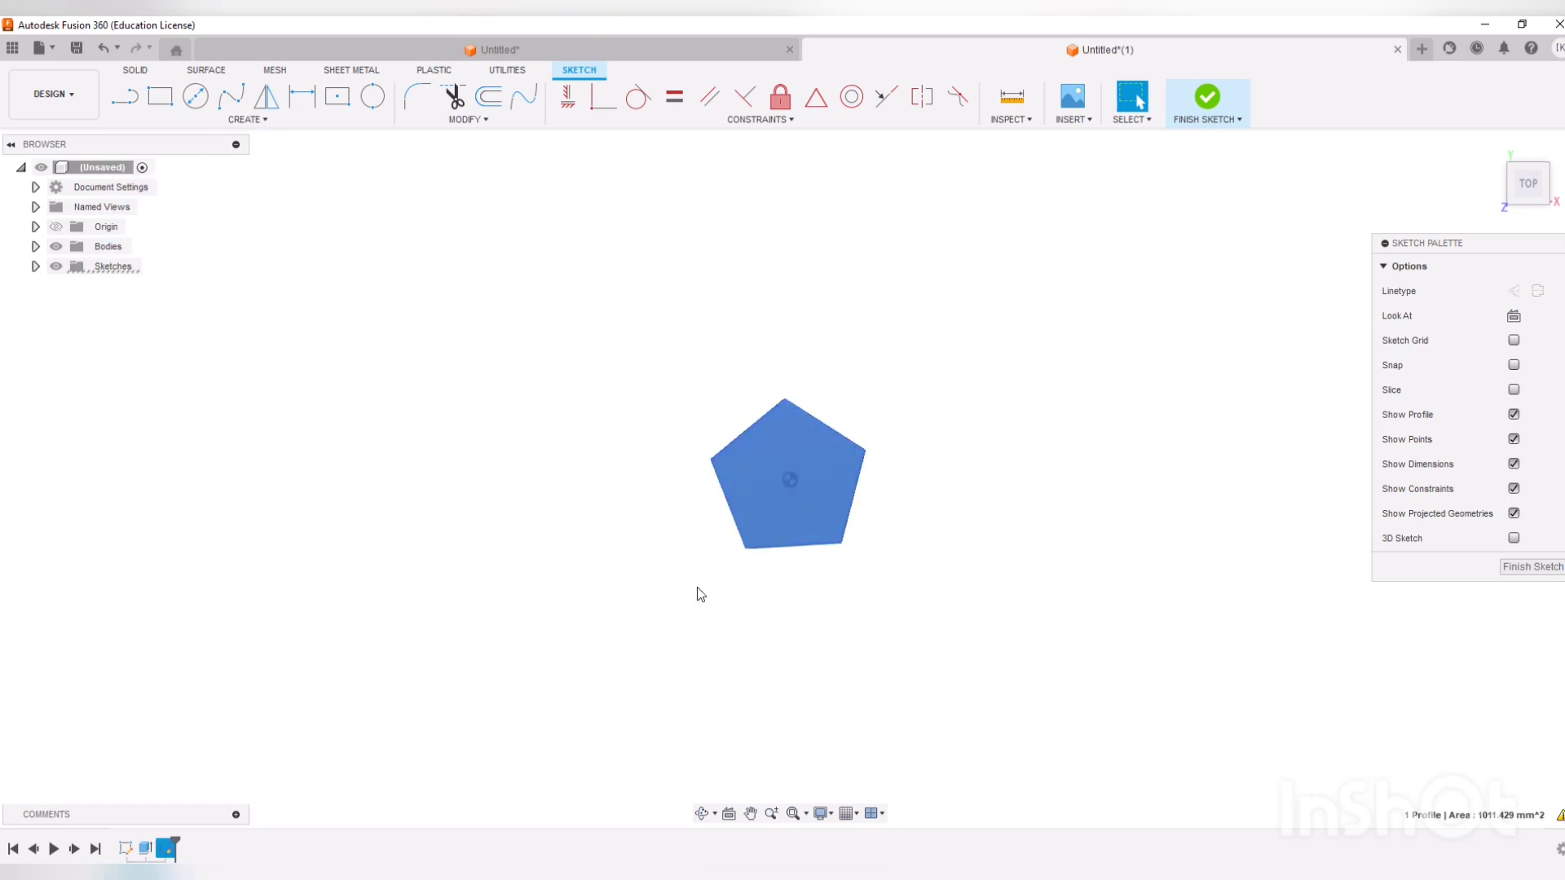
left_click(553, 428)
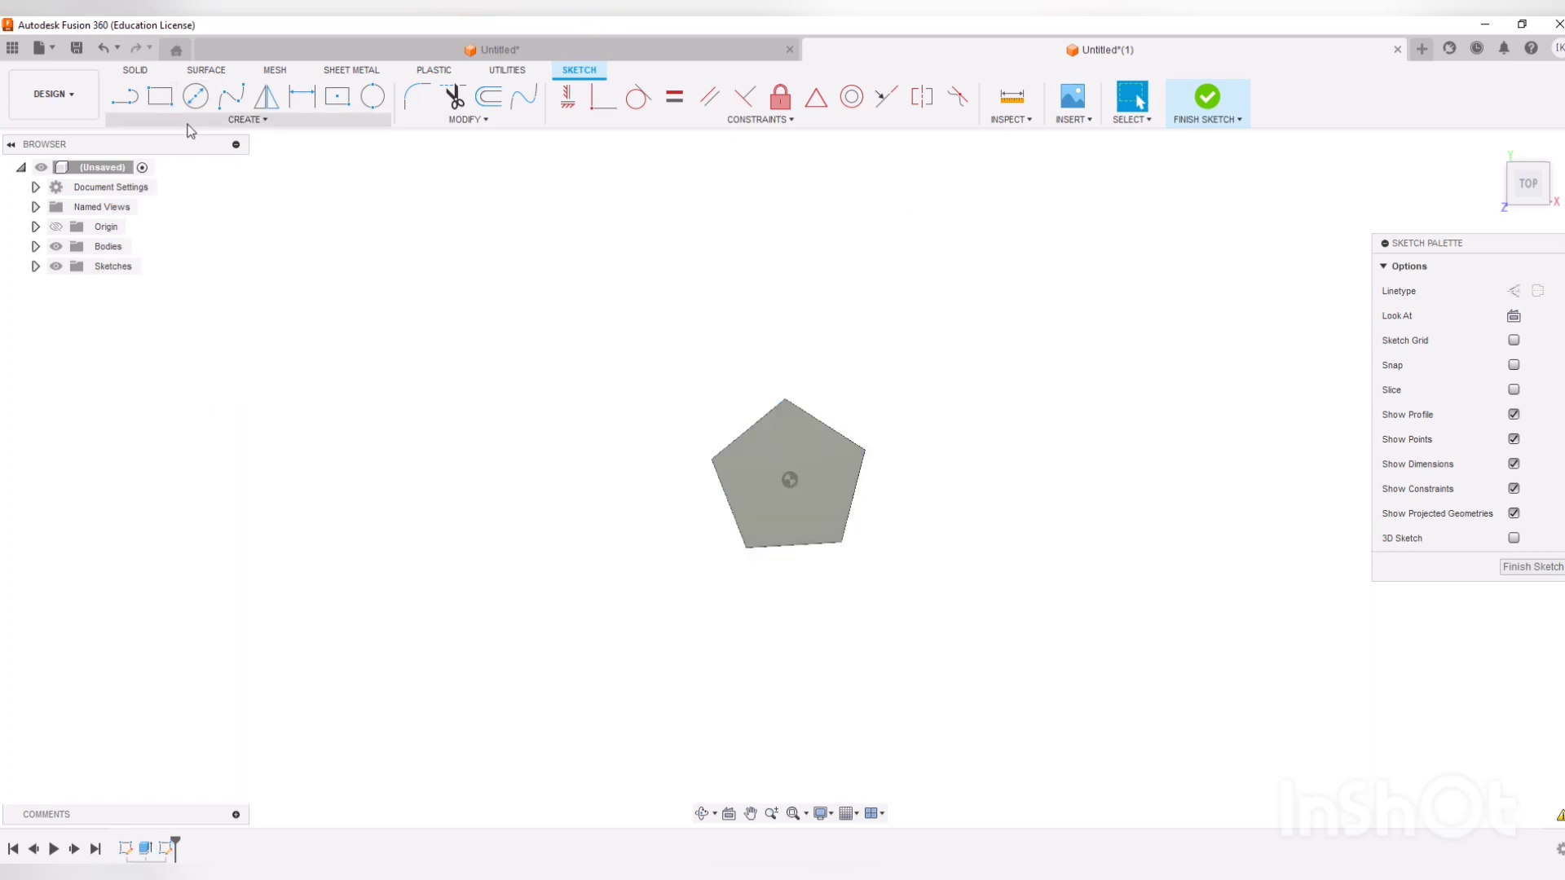
- Project the outer edges of the pentagonal top face into the sketch with Projection Link enabled
left_click(245, 119)
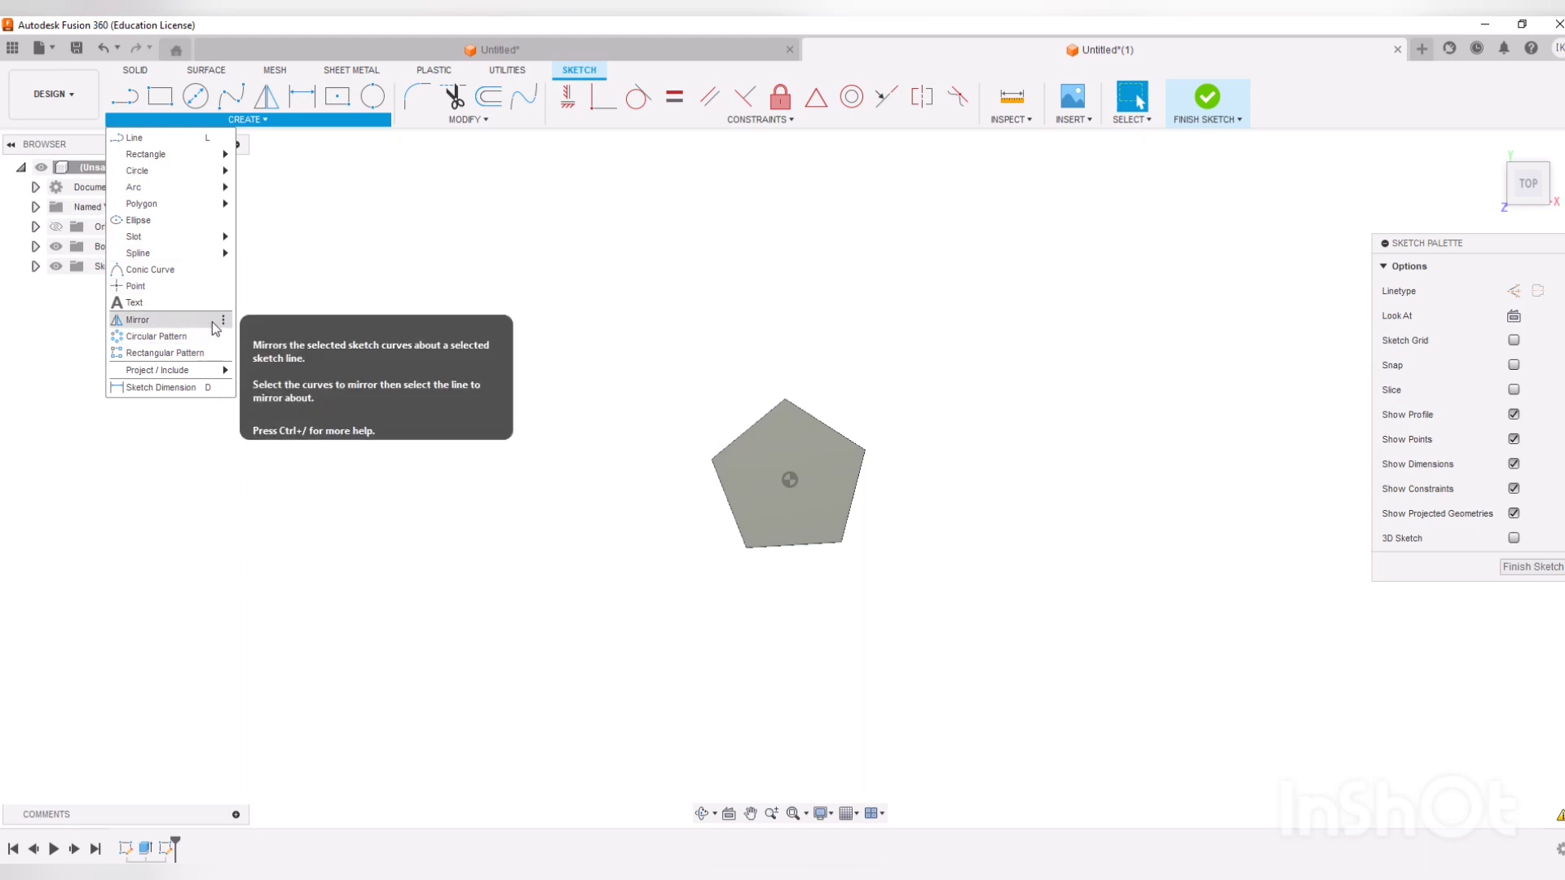
left_click(264, 371)
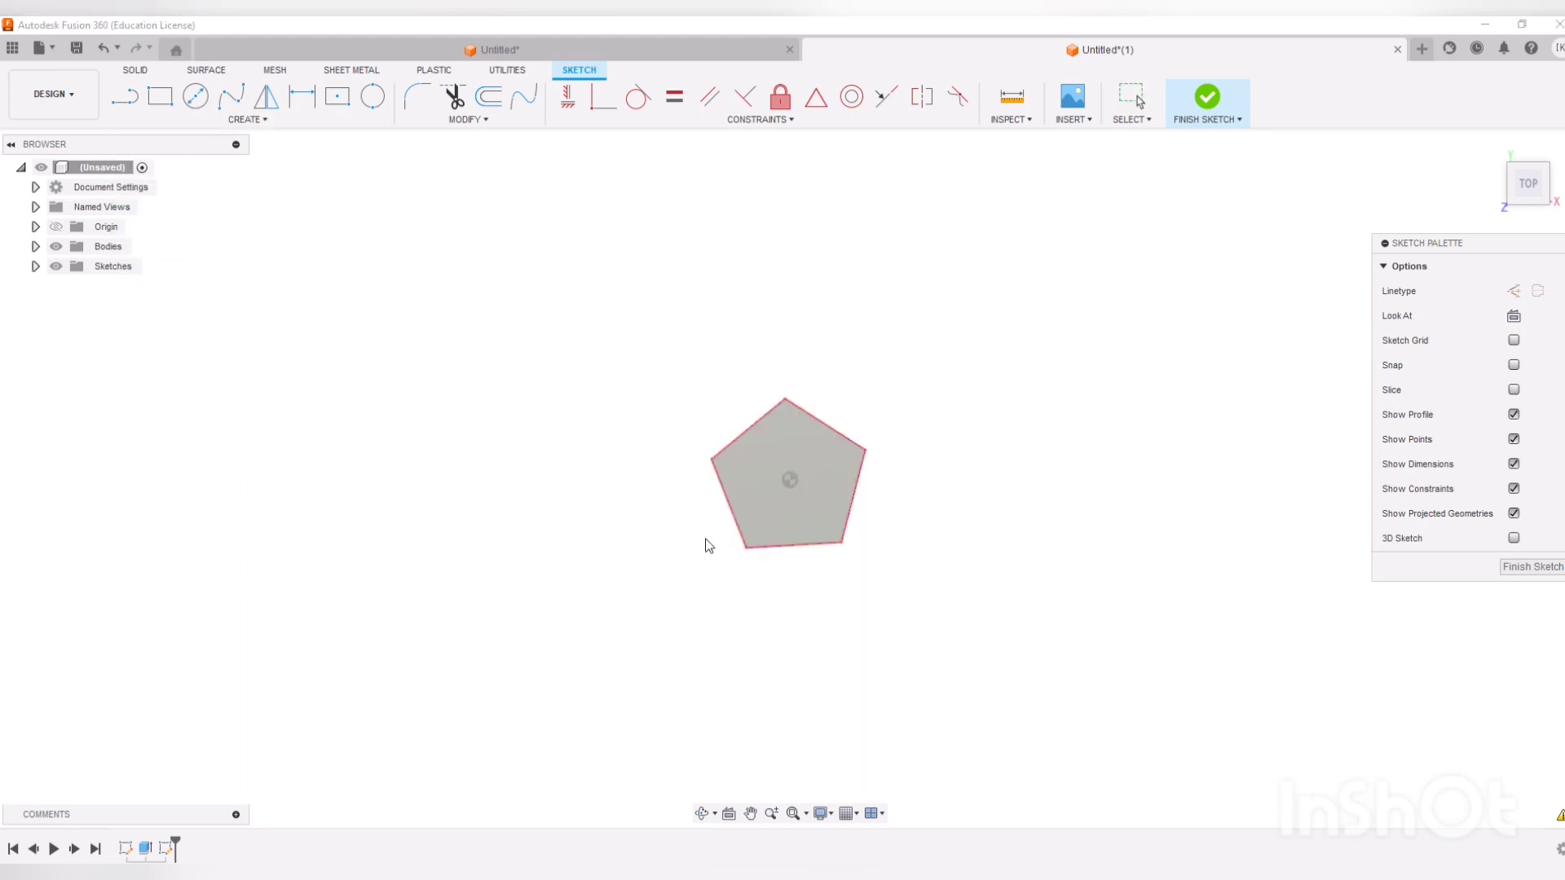
left_click(724, 487)
left_click(738, 440)
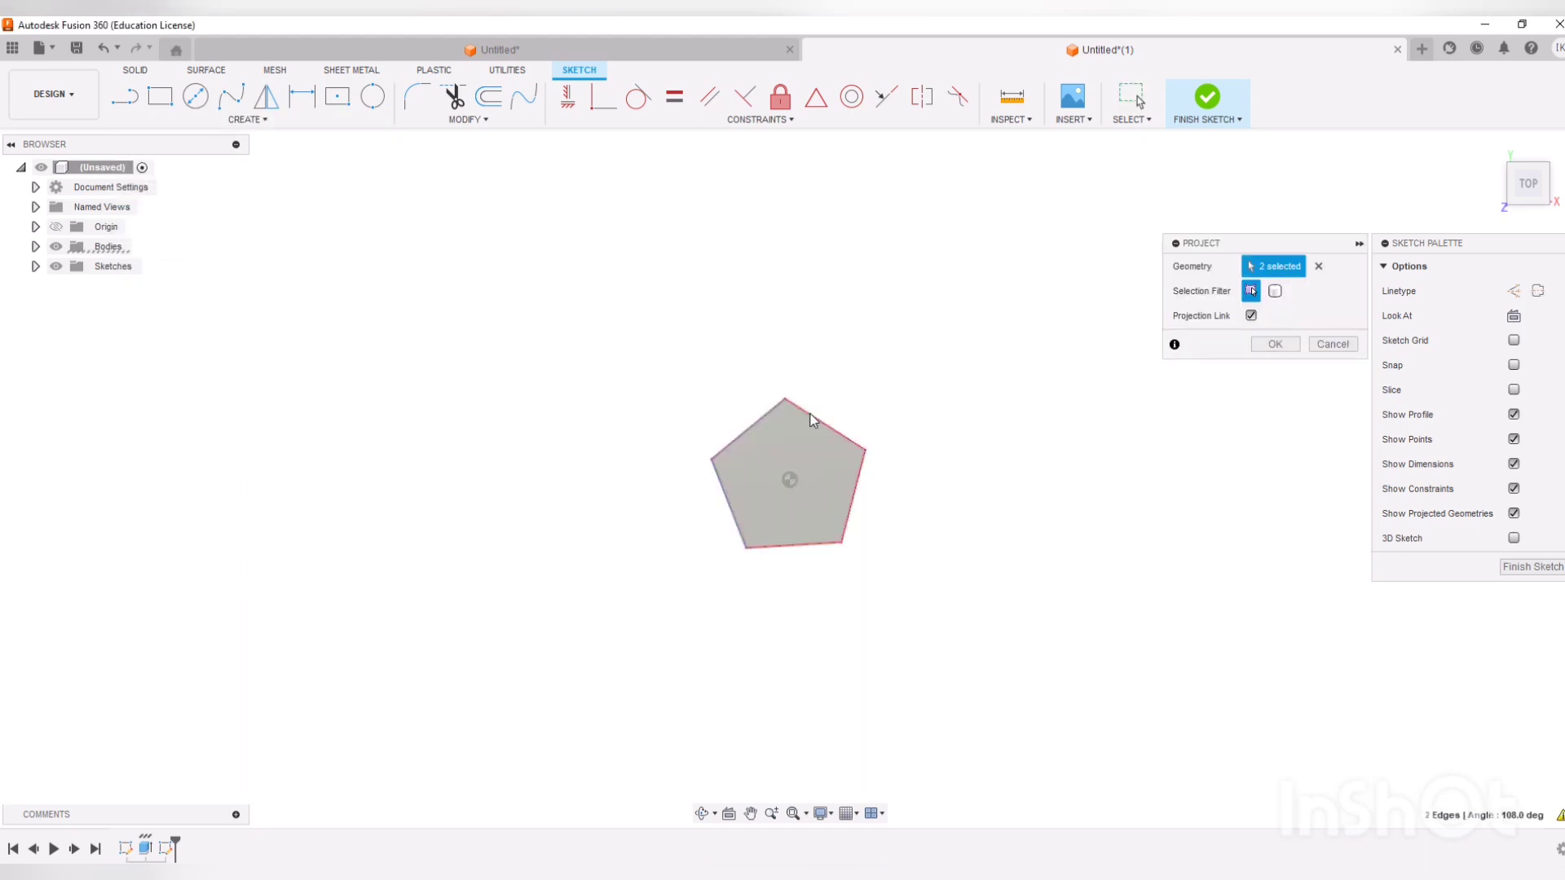
left_click(811, 415)
left_click(846, 511)
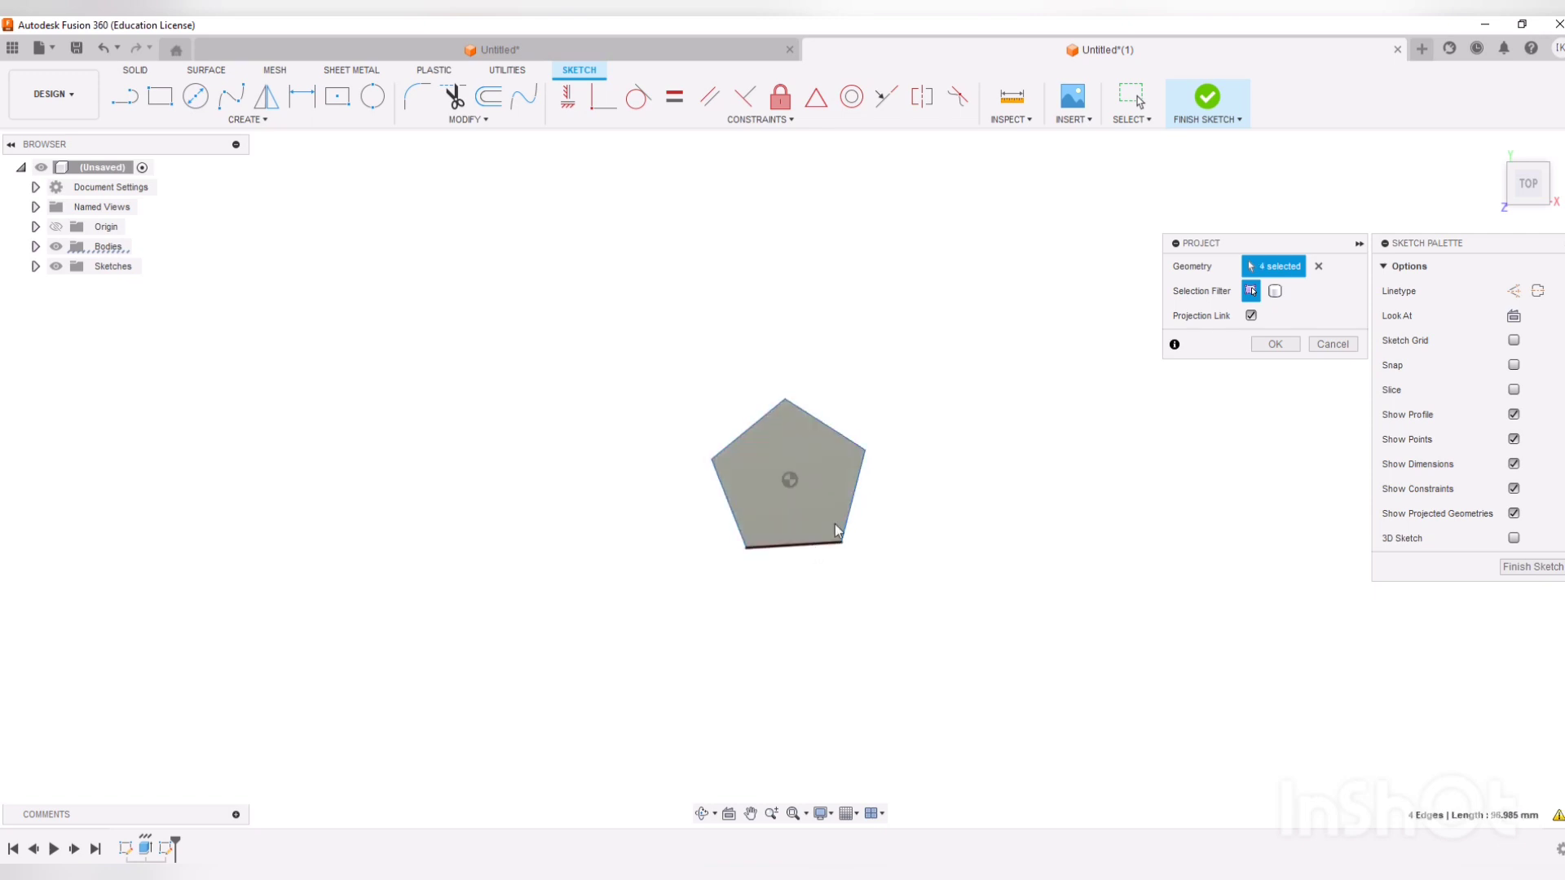
left_click(1275, 344)
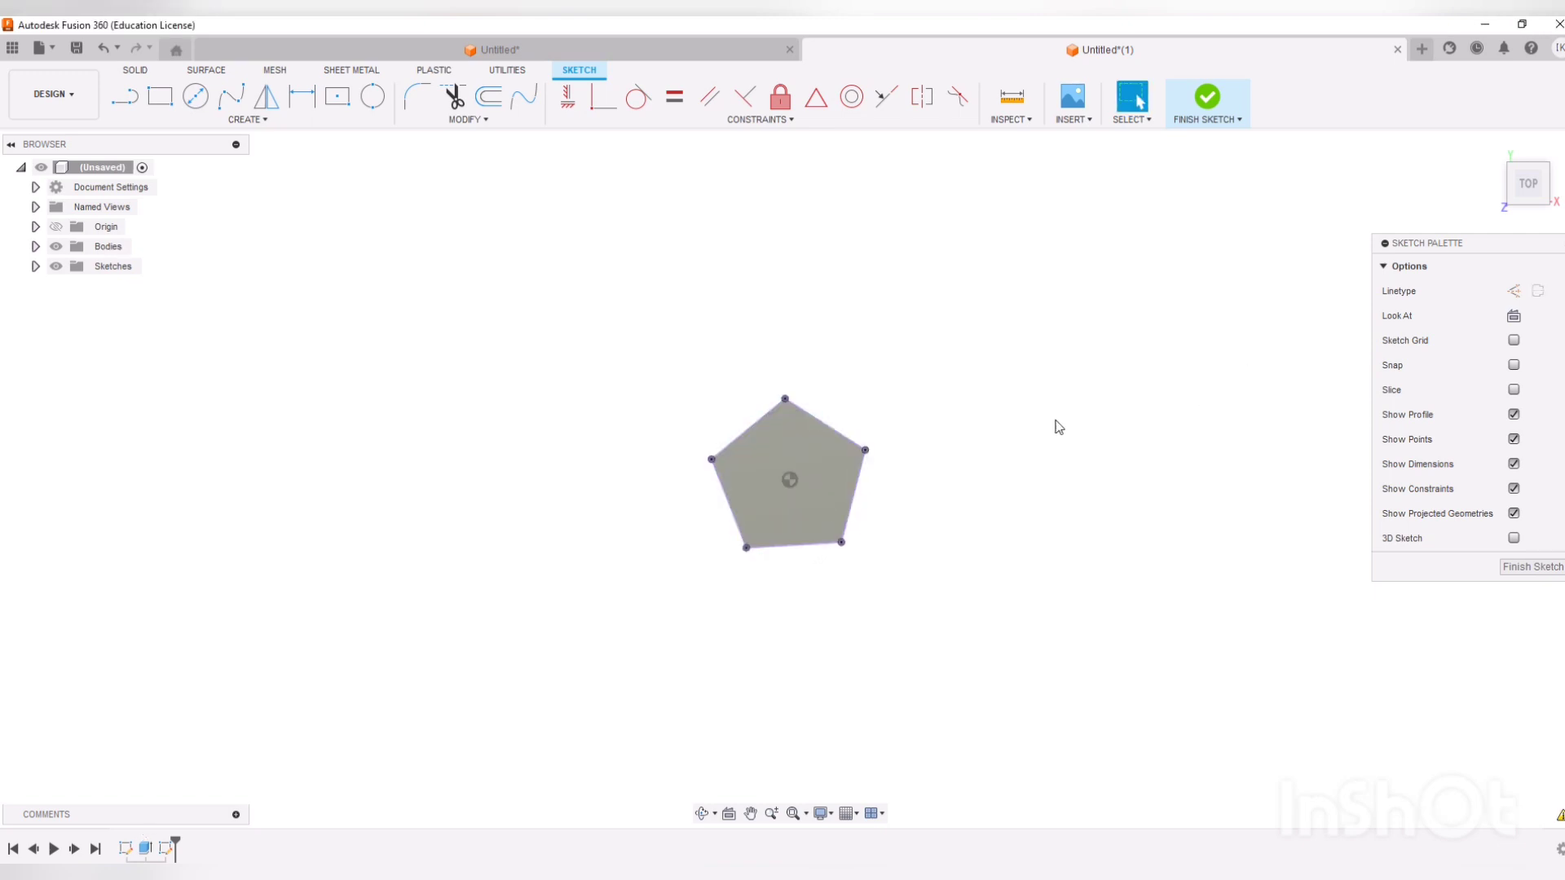
scroll(888, 421, "up", 2)
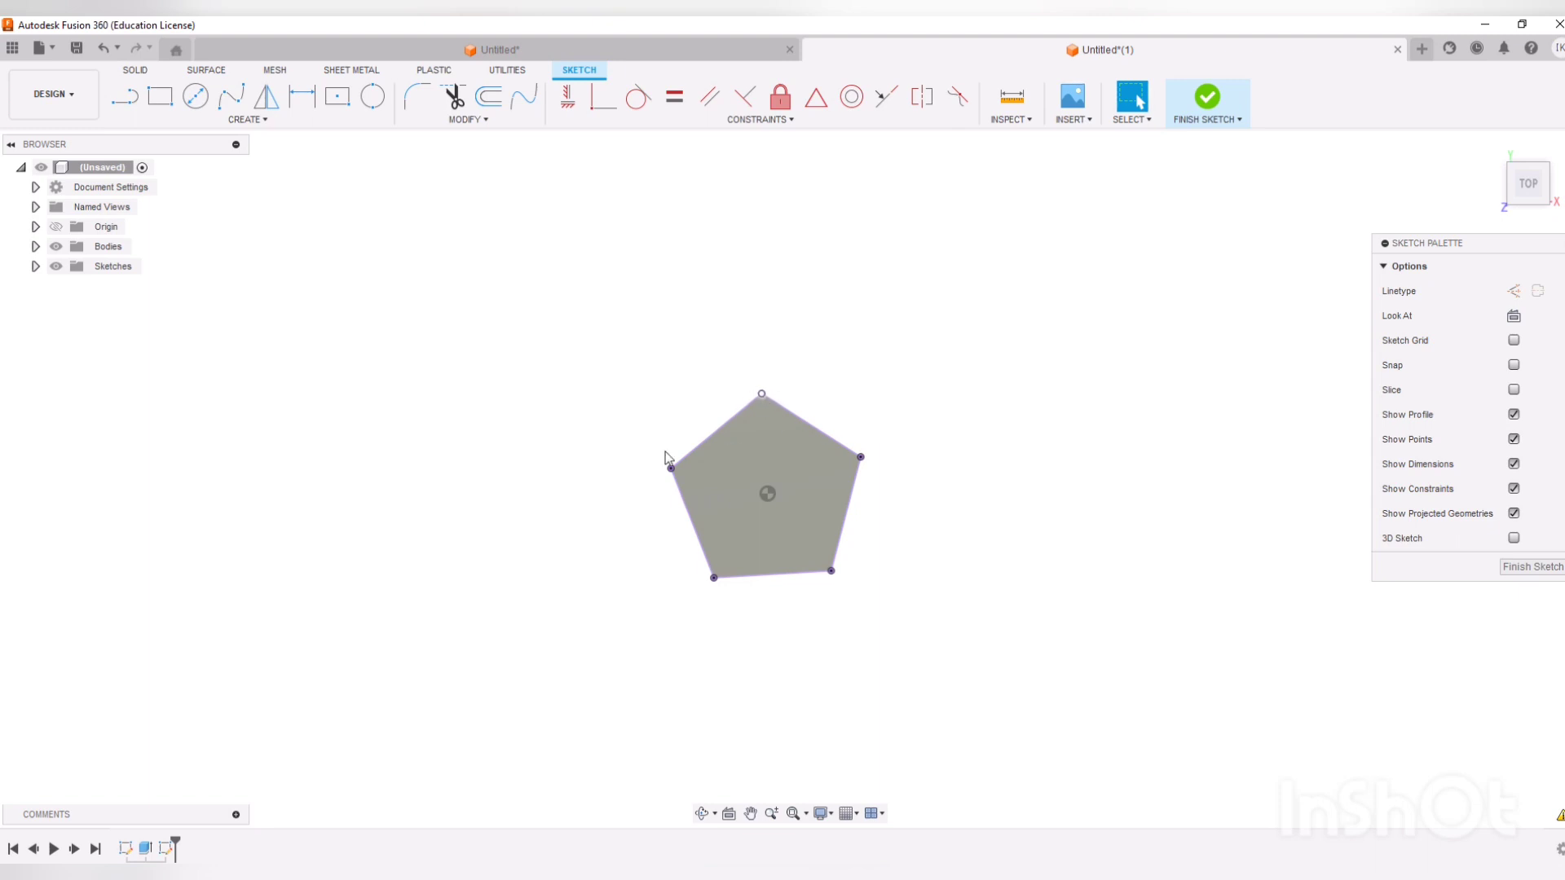
left_click_drag(626, 408, 988, 653)
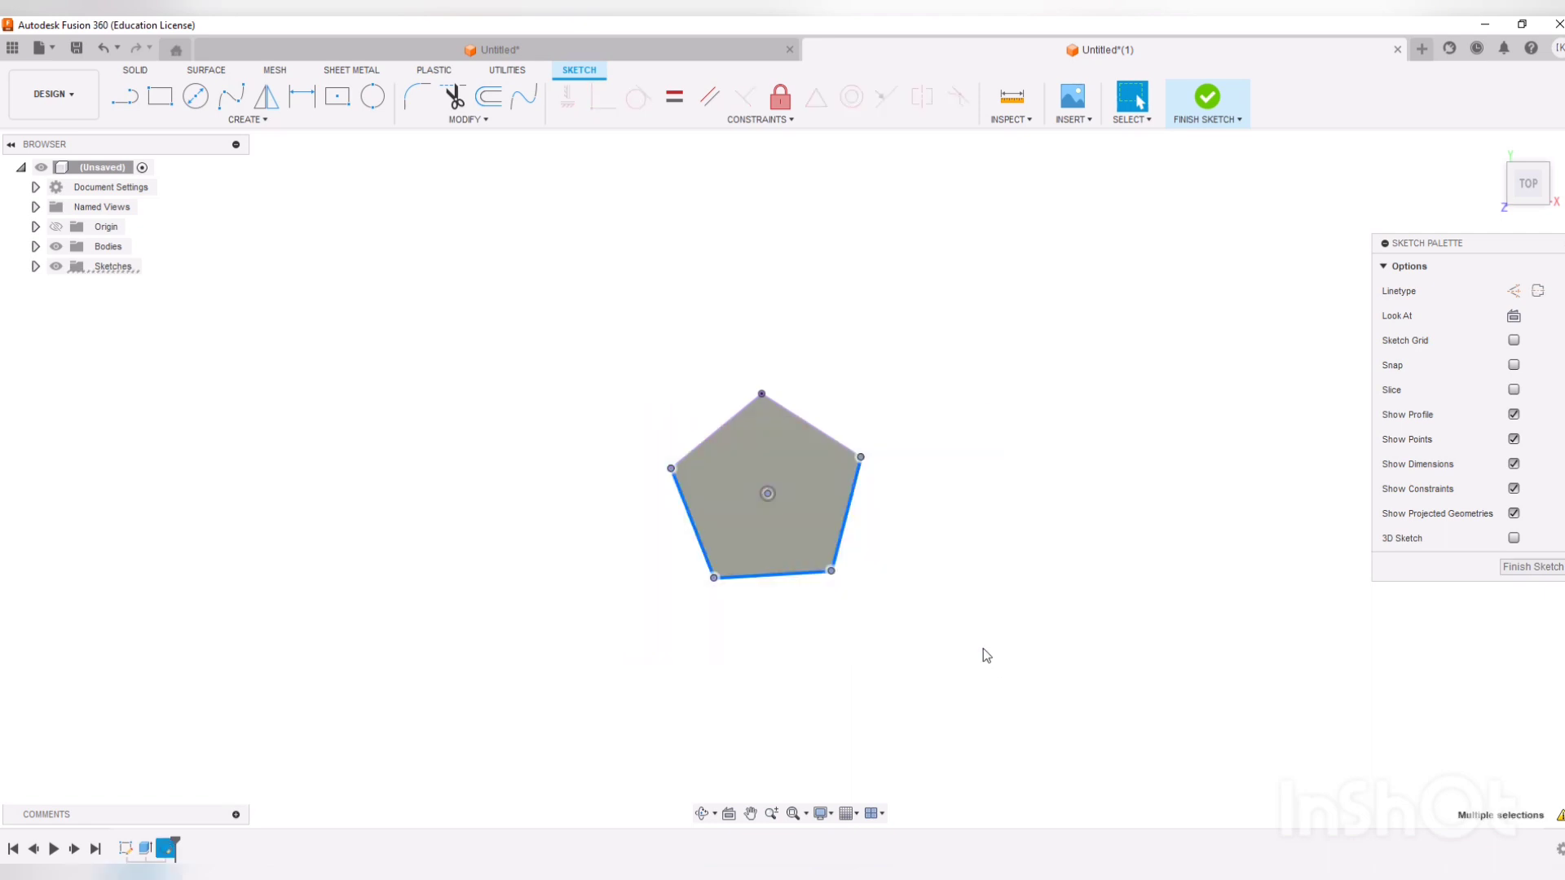
left_click_drag(570, 349, 1059, 719)
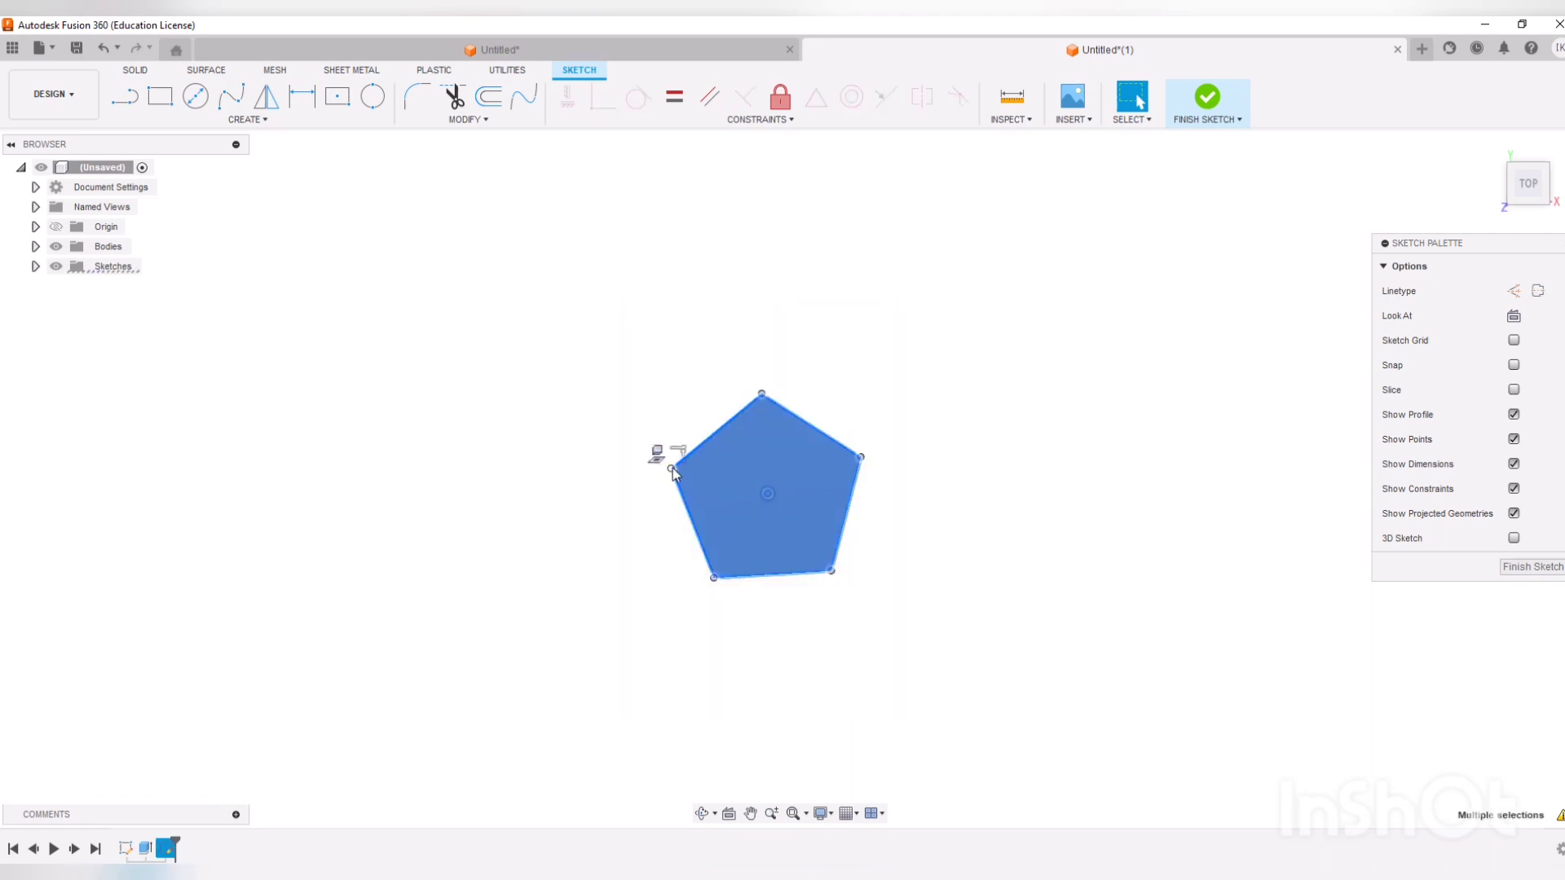
left_click(717, 482)
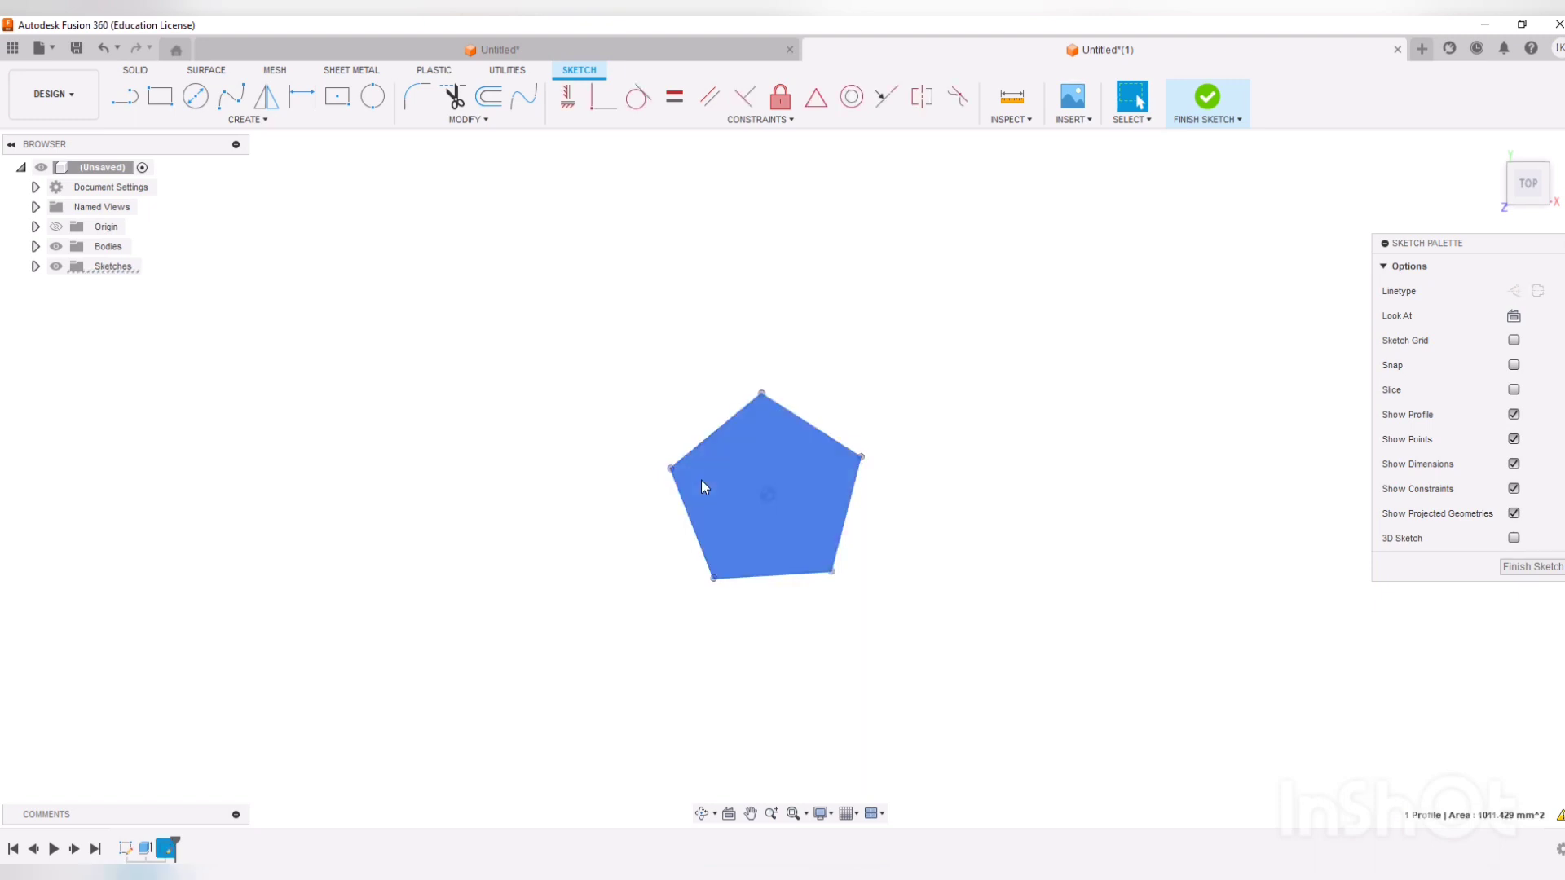
left_click(554, 443)
left_click(208, 121)
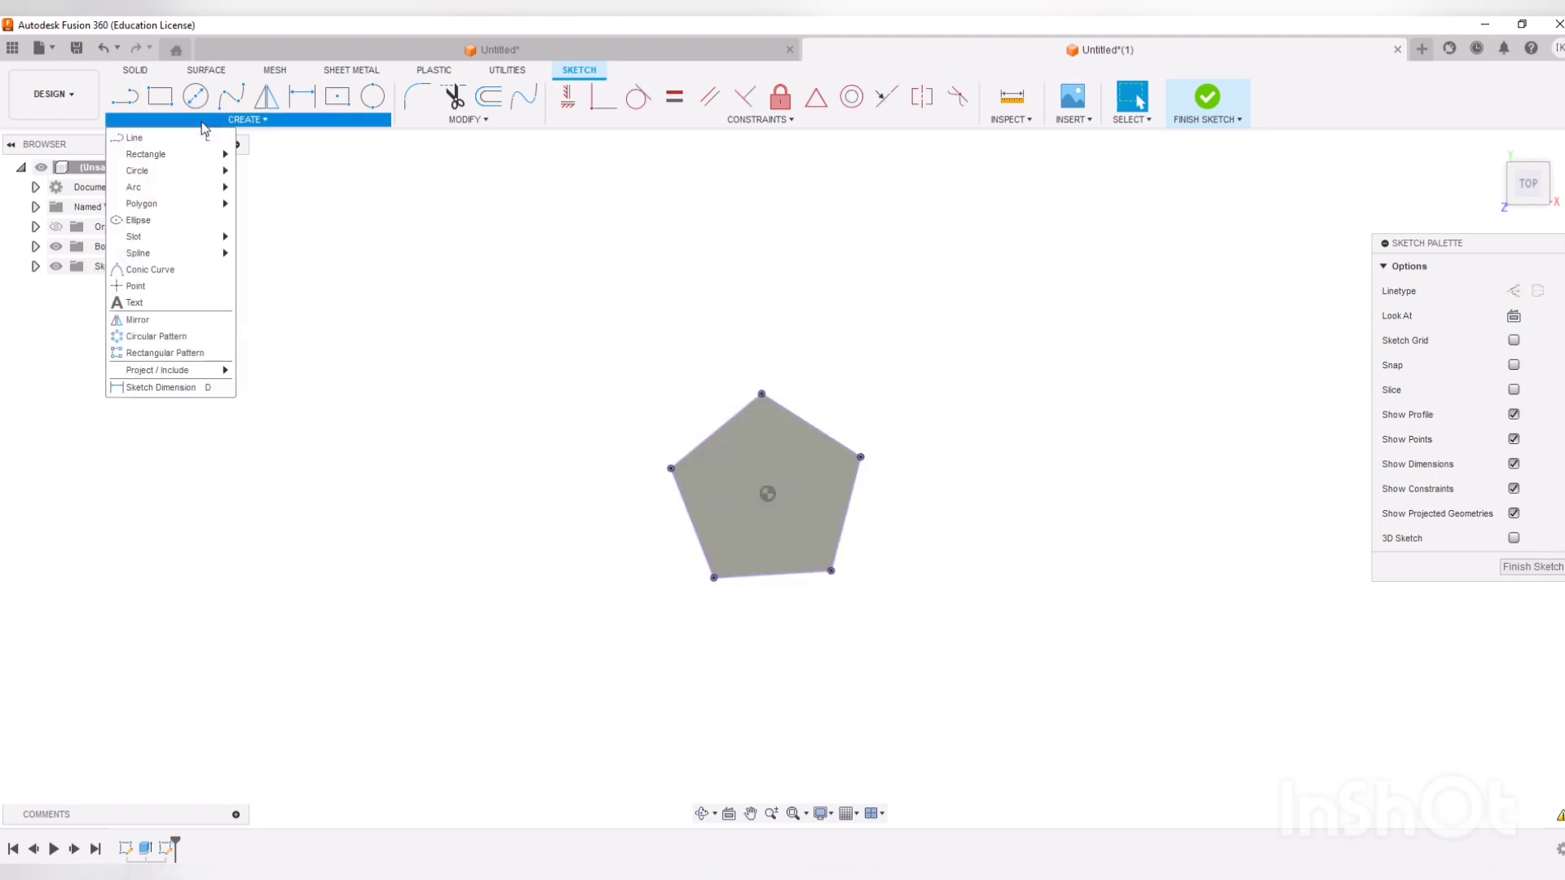
mouse_move(216, 204)
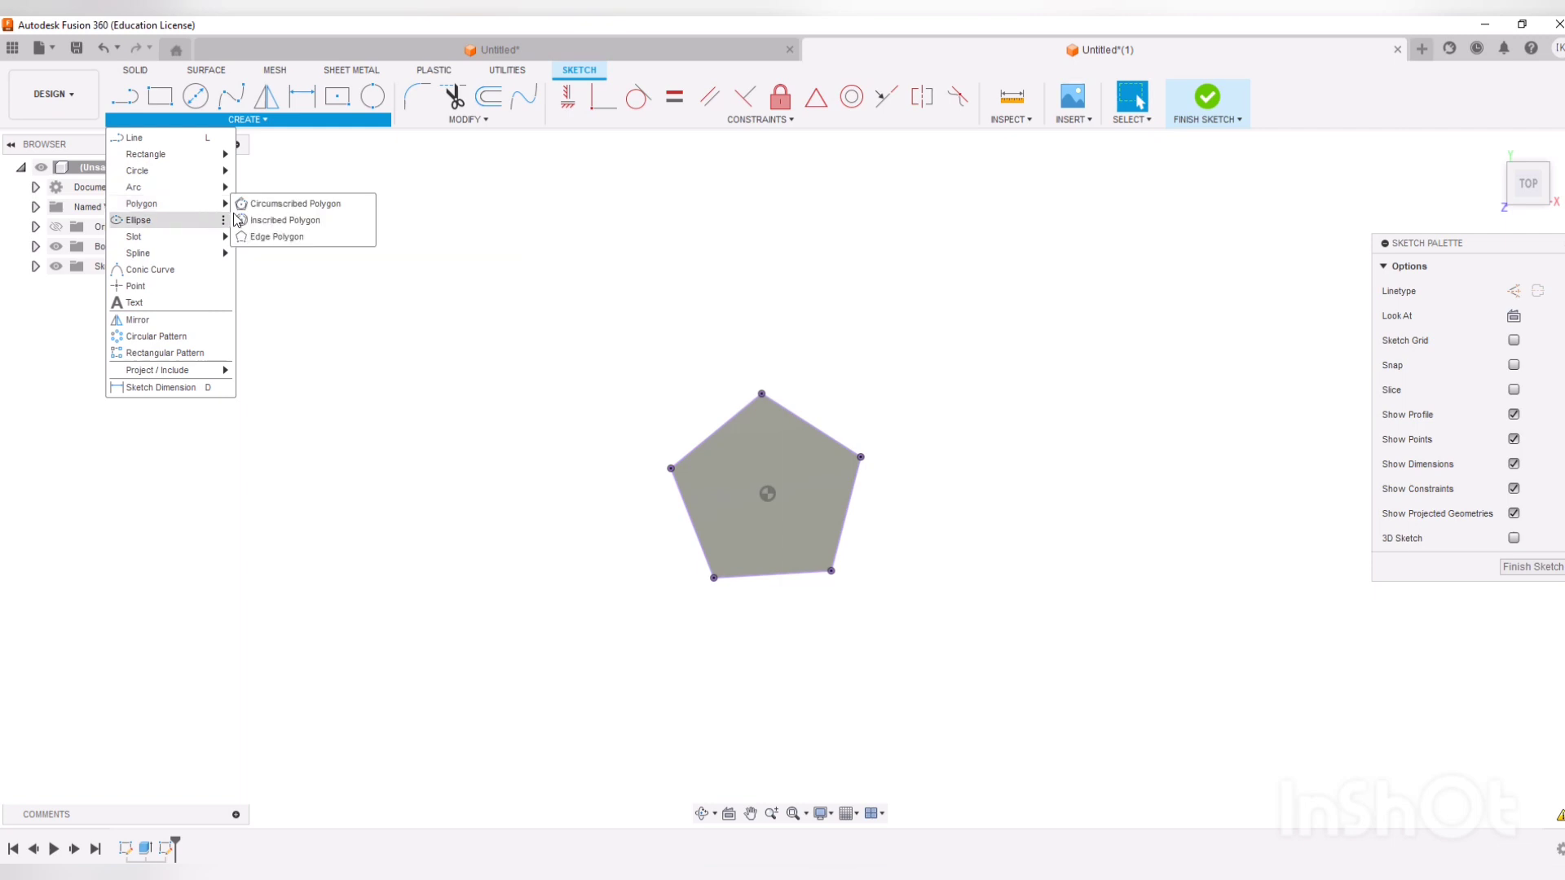
left_click(269, 208)
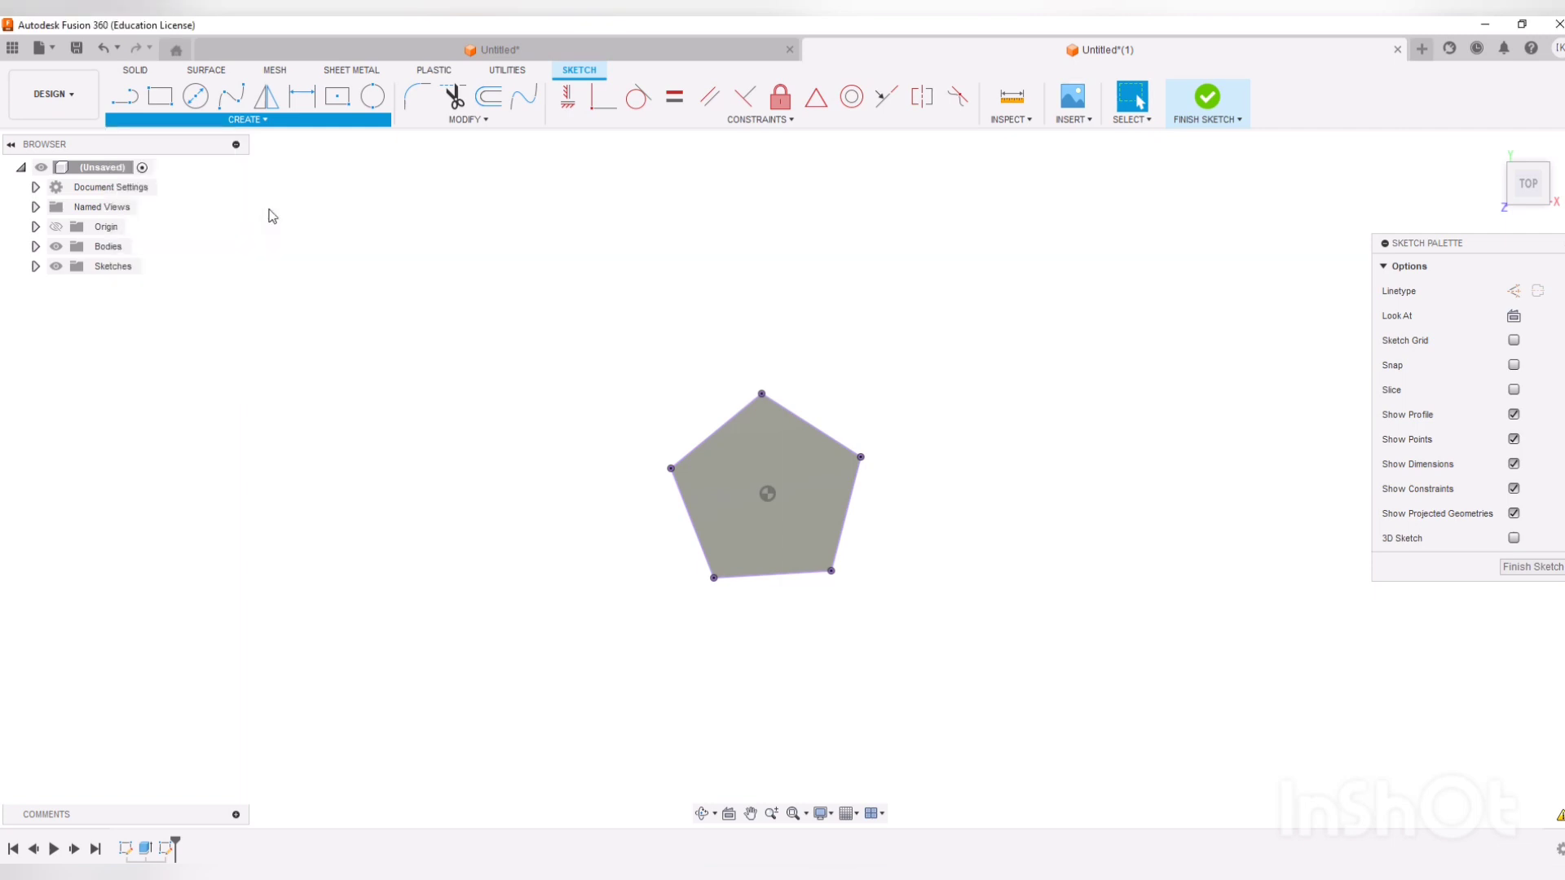
left_click(769, 494)
key("Escape")
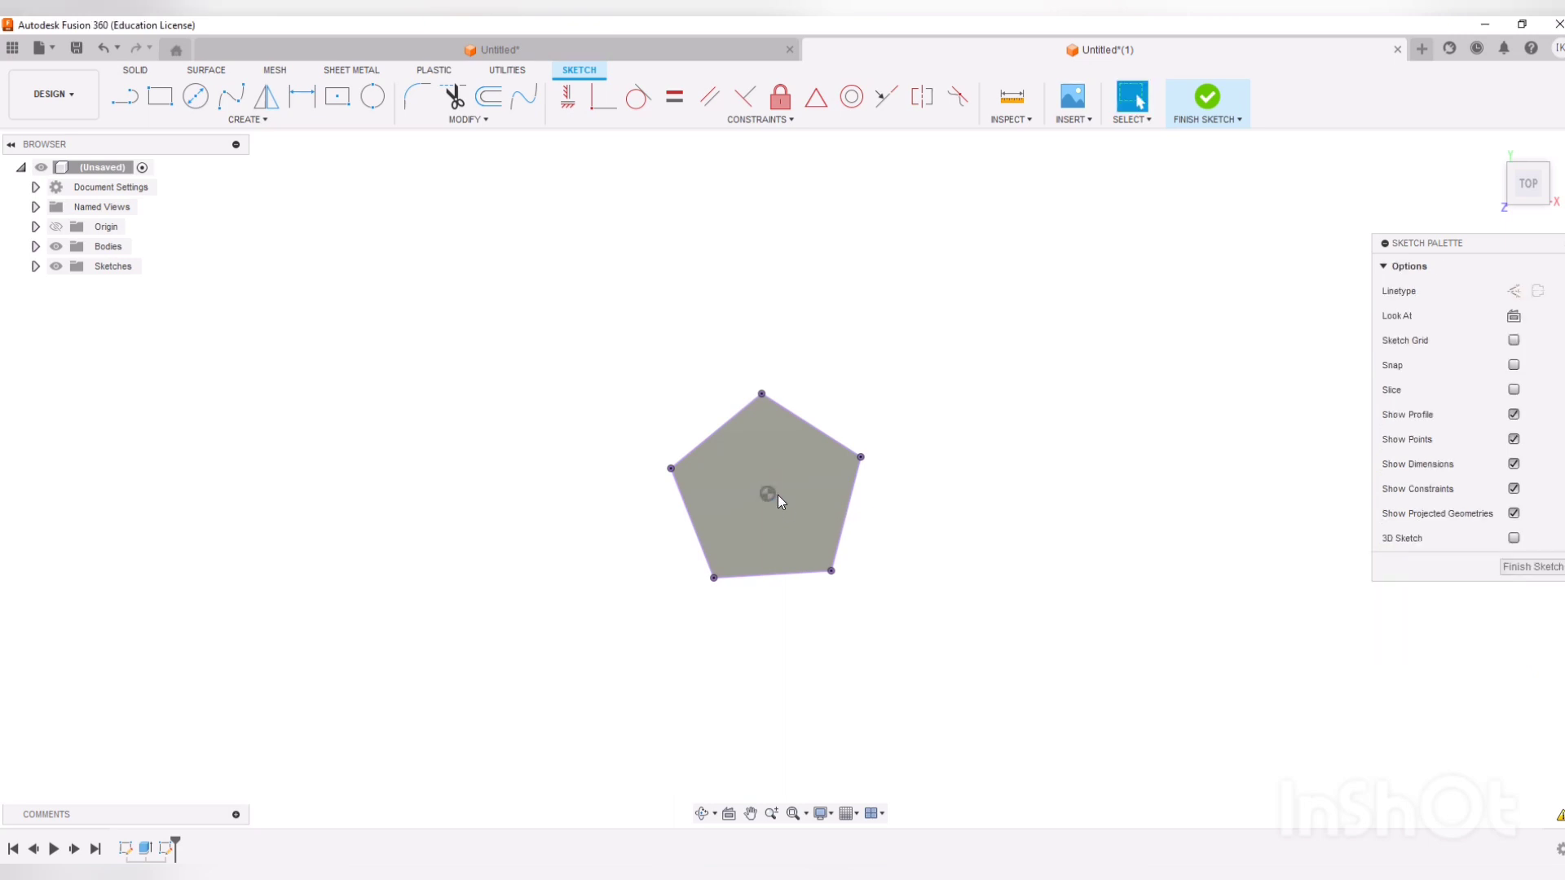
- Draw a six-sided circumscribed polygon with a 5 mm radius centred on the pentagonal face
left_click(141, 121)
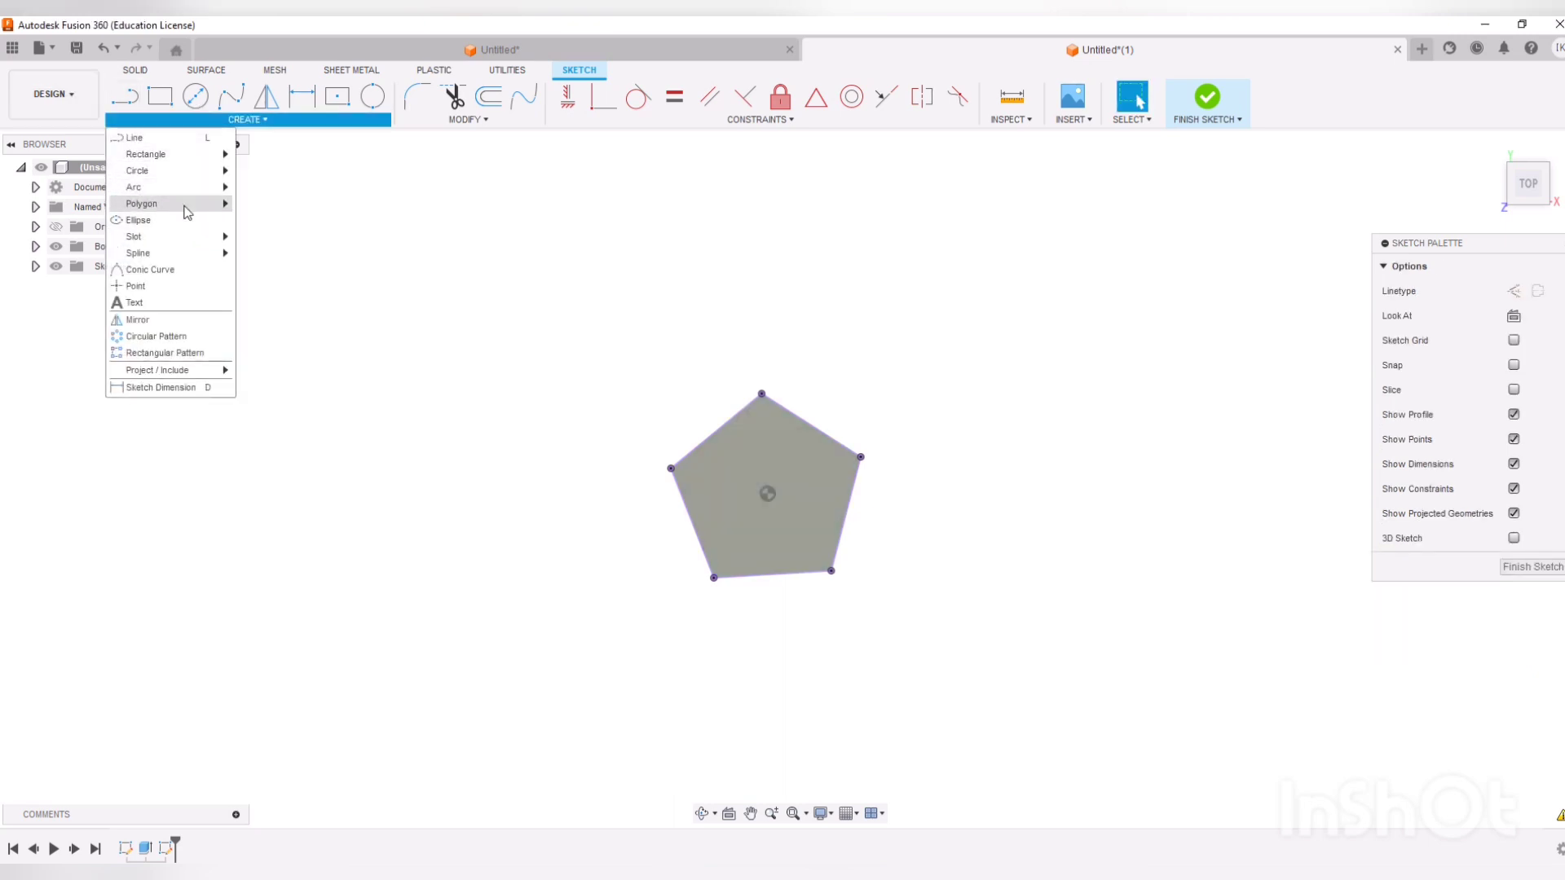
mouse_move(185, 204)
left_click(273, 208)
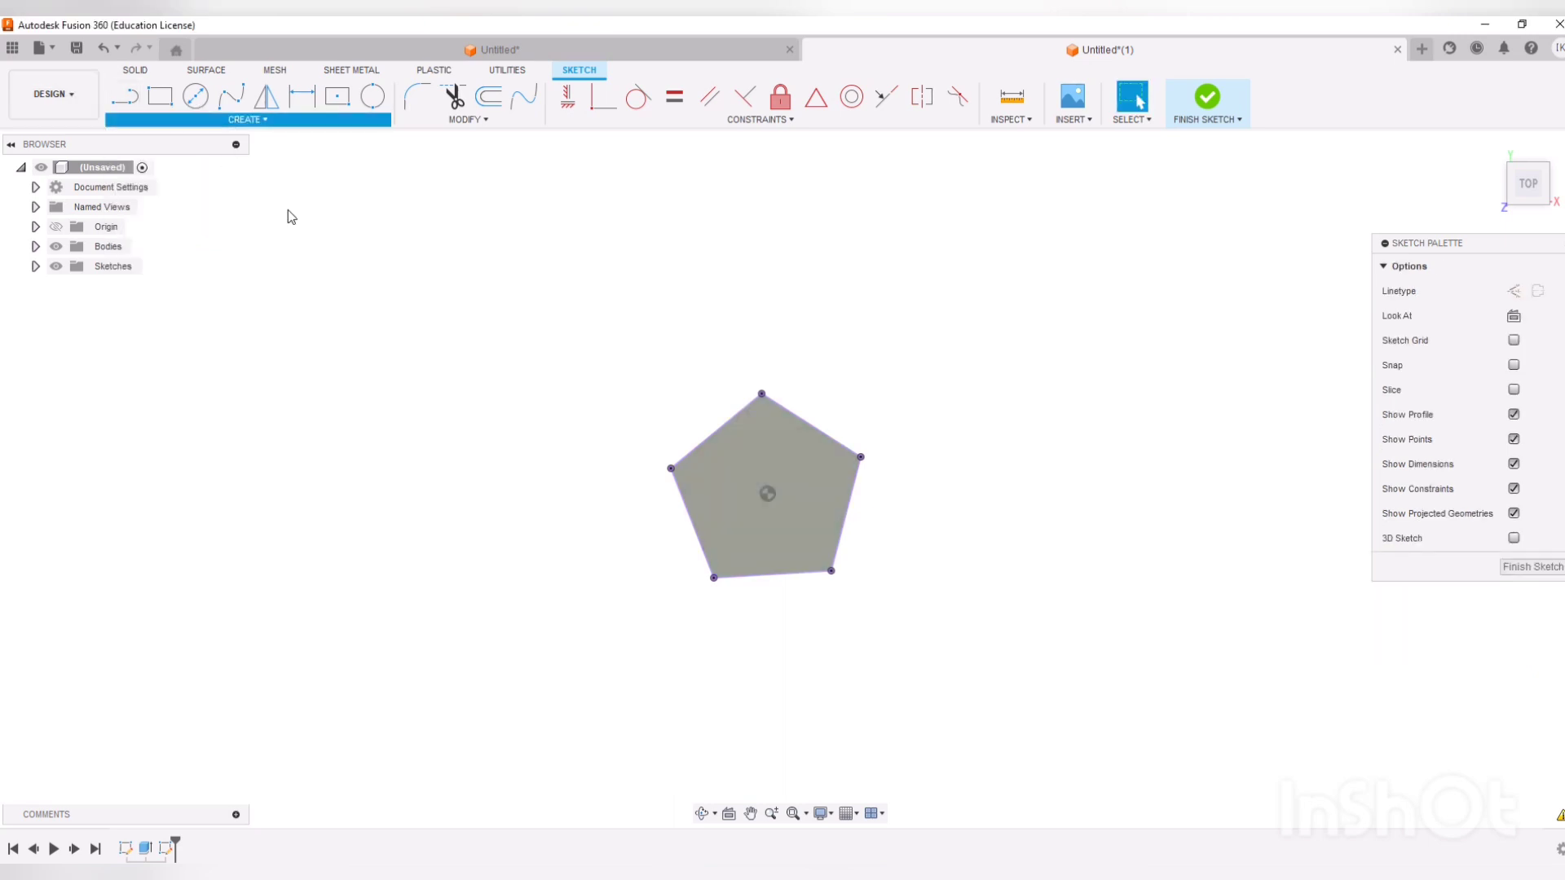
left_click(769, 495)
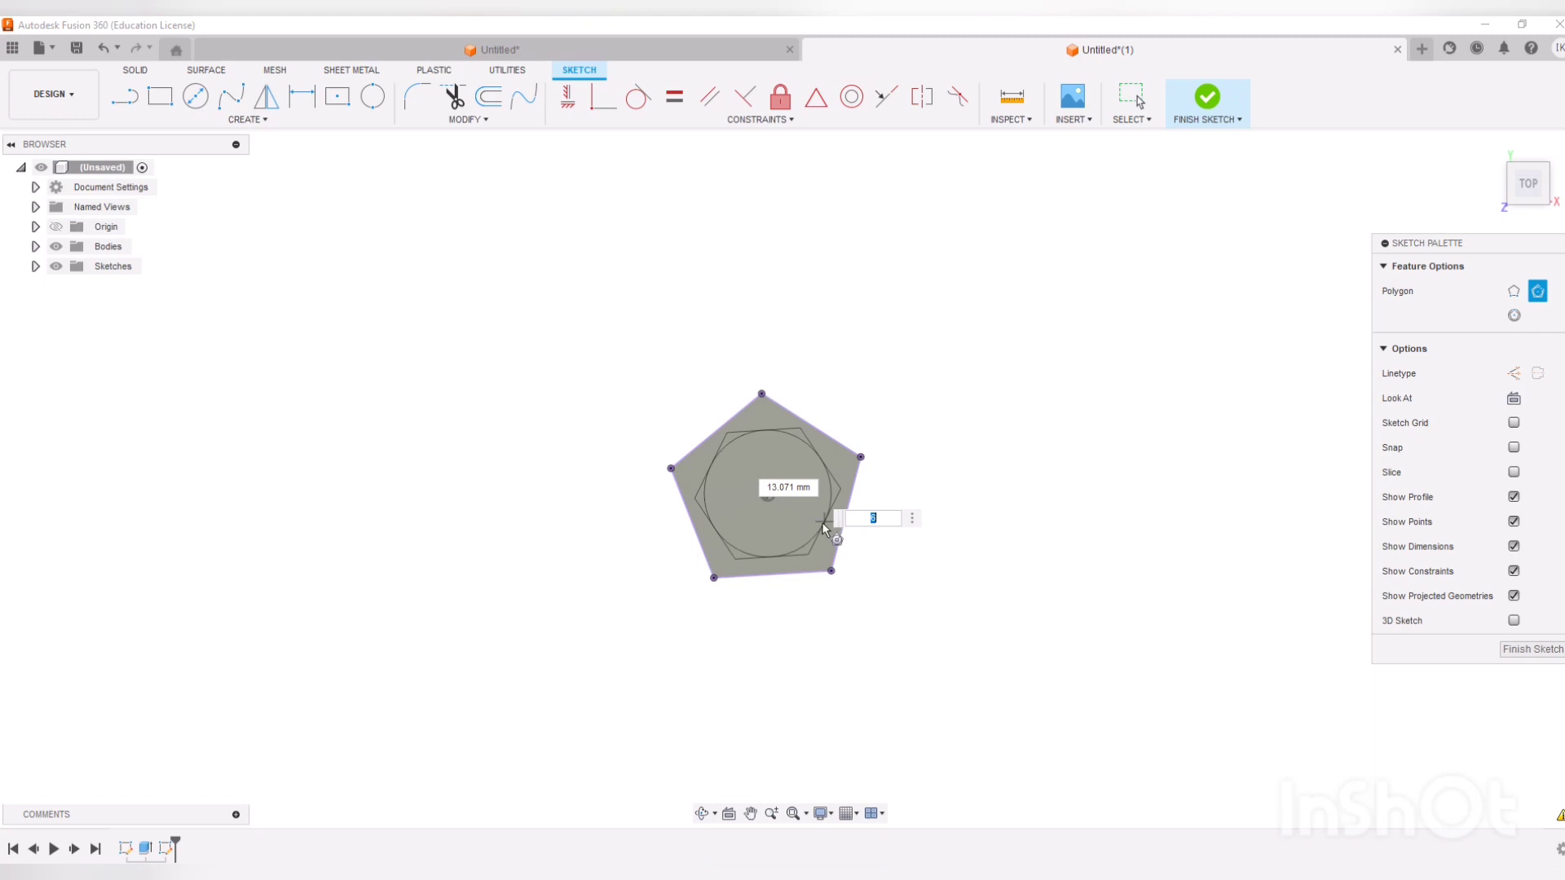
key("Tab")
type("5")
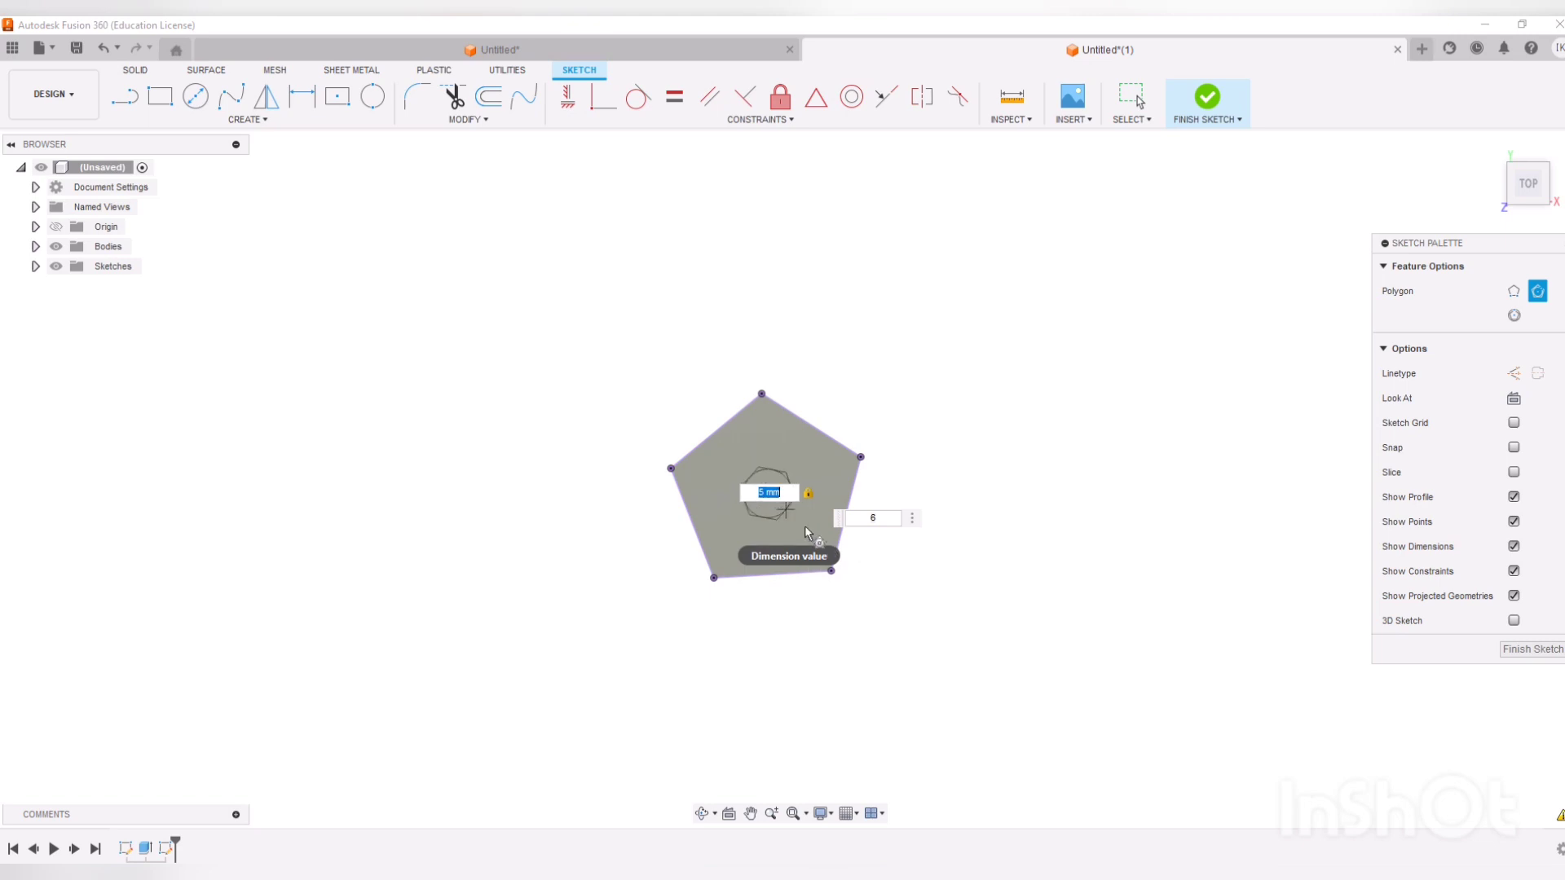
key("Return")
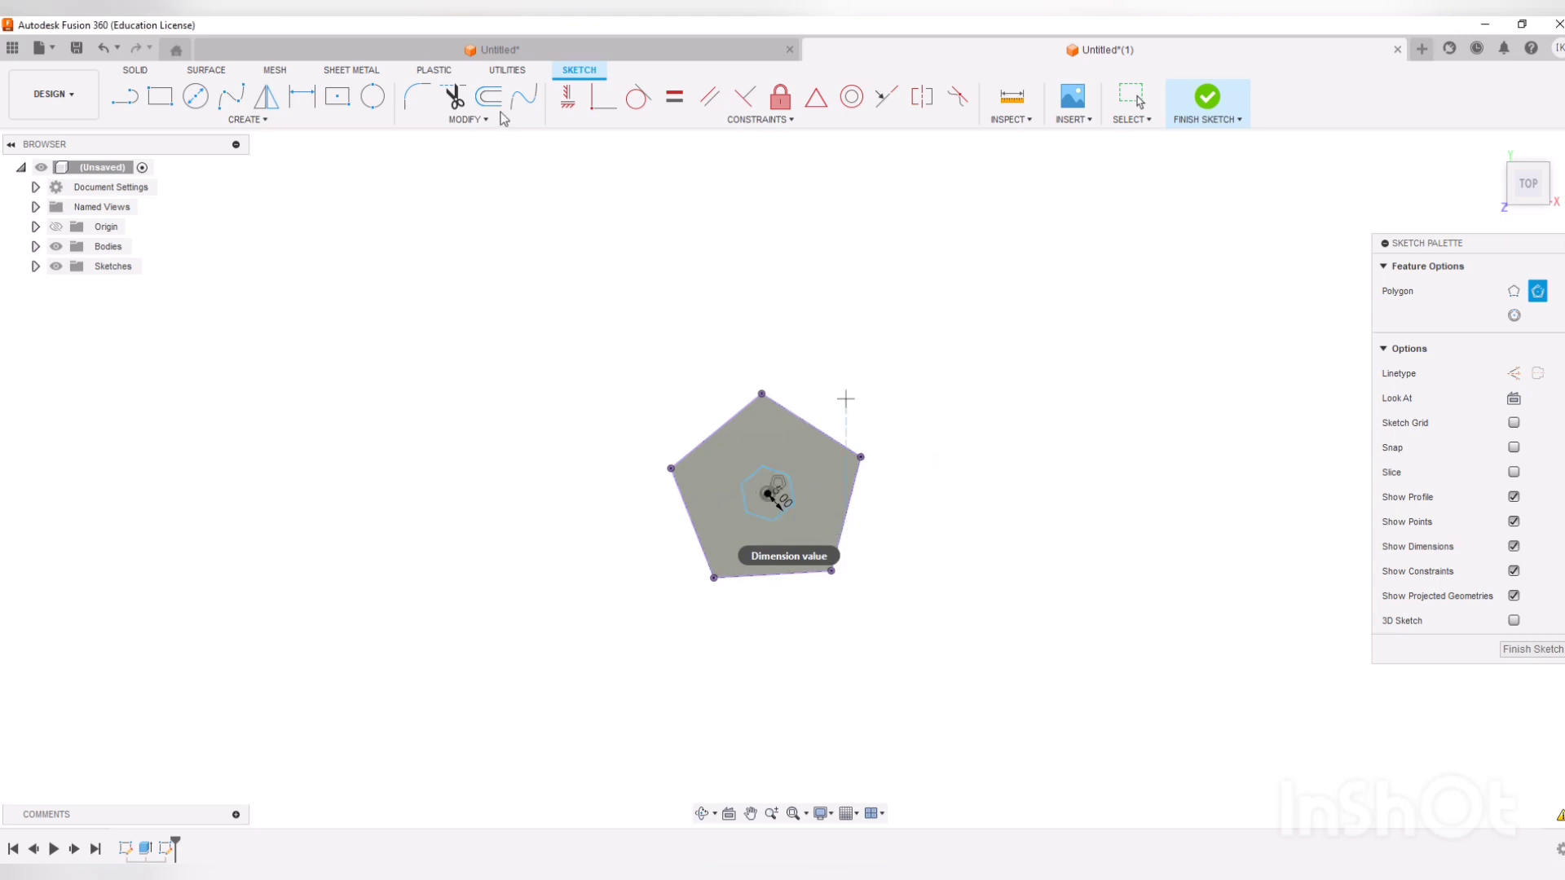
- Trim away all sides of the small hexagon at the centre of the face
left_click(454, 96)
left_click(763, 491)
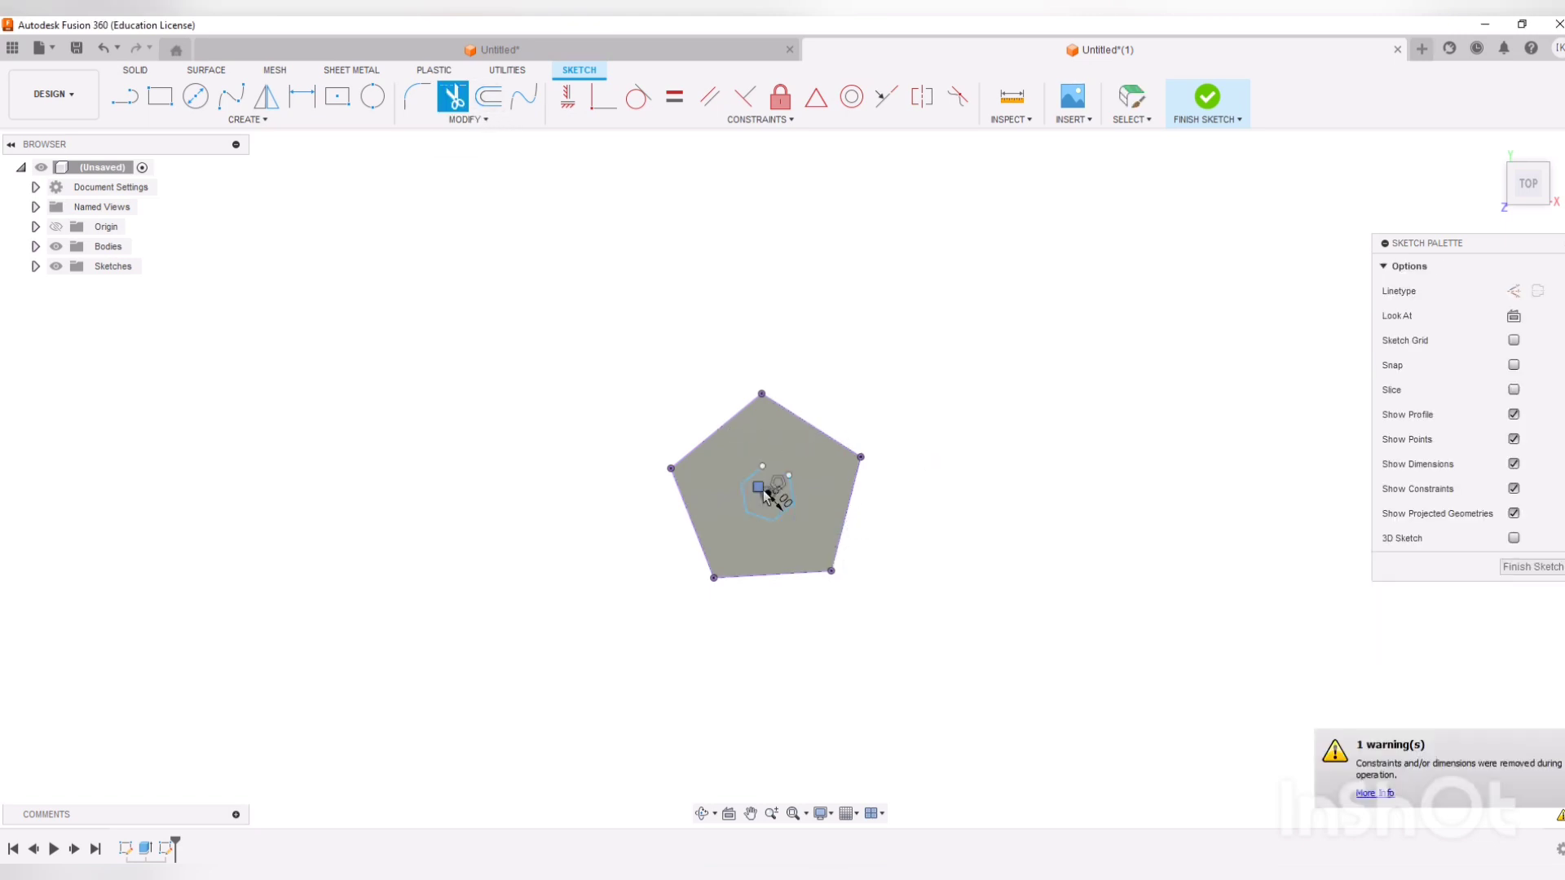
left_click(758, 507)
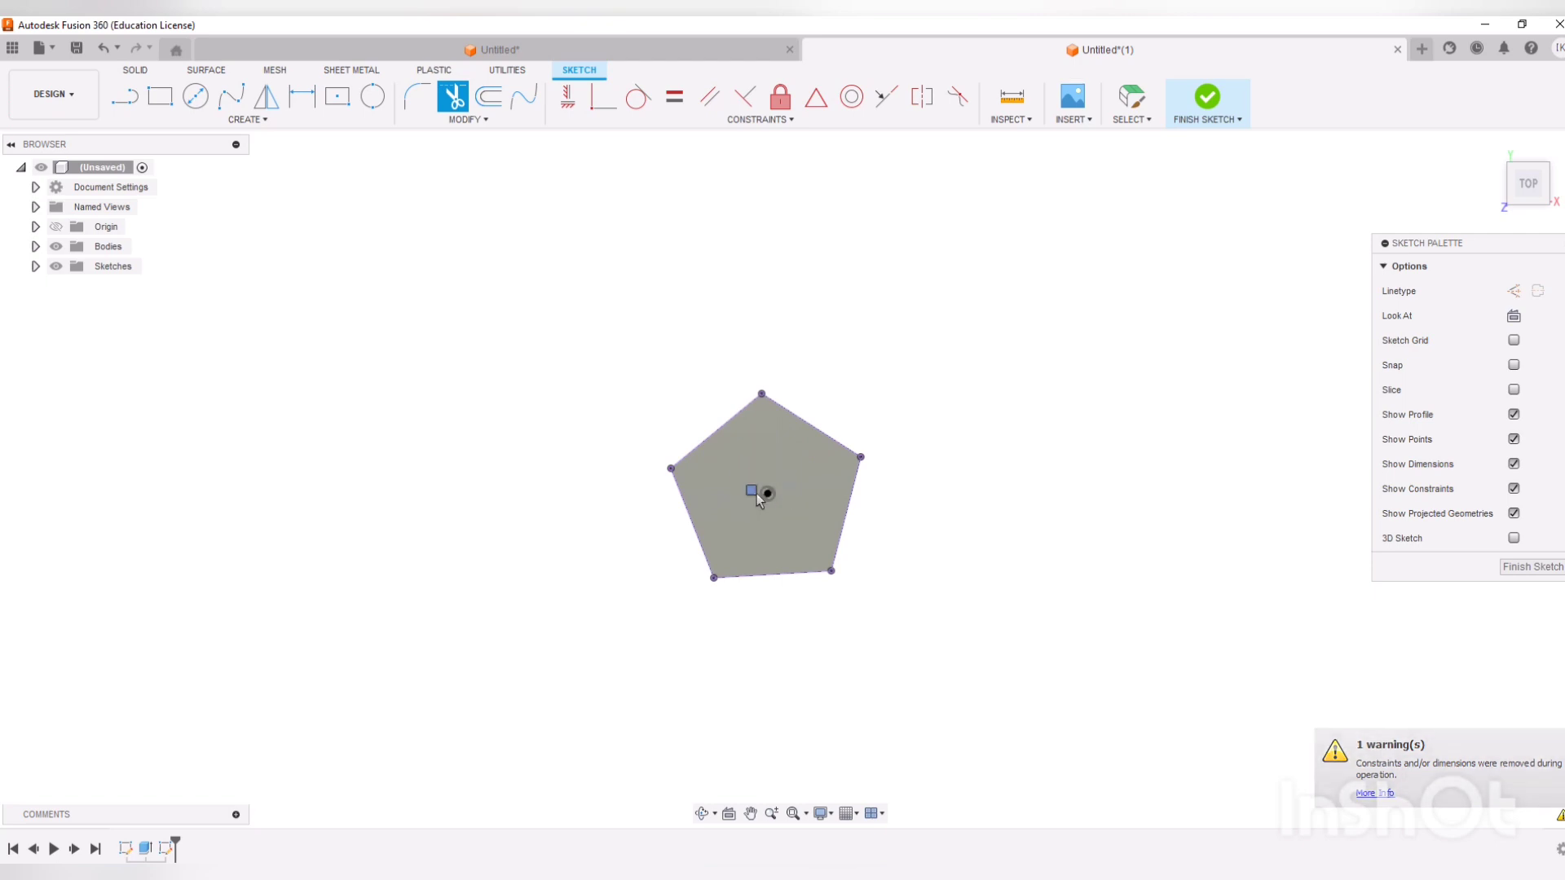
- Draw a five-sided circumscribed polygon with a radius of about 13.6 mm centred on the pentagonal face, and finish the sketch
left_click(258, 120)
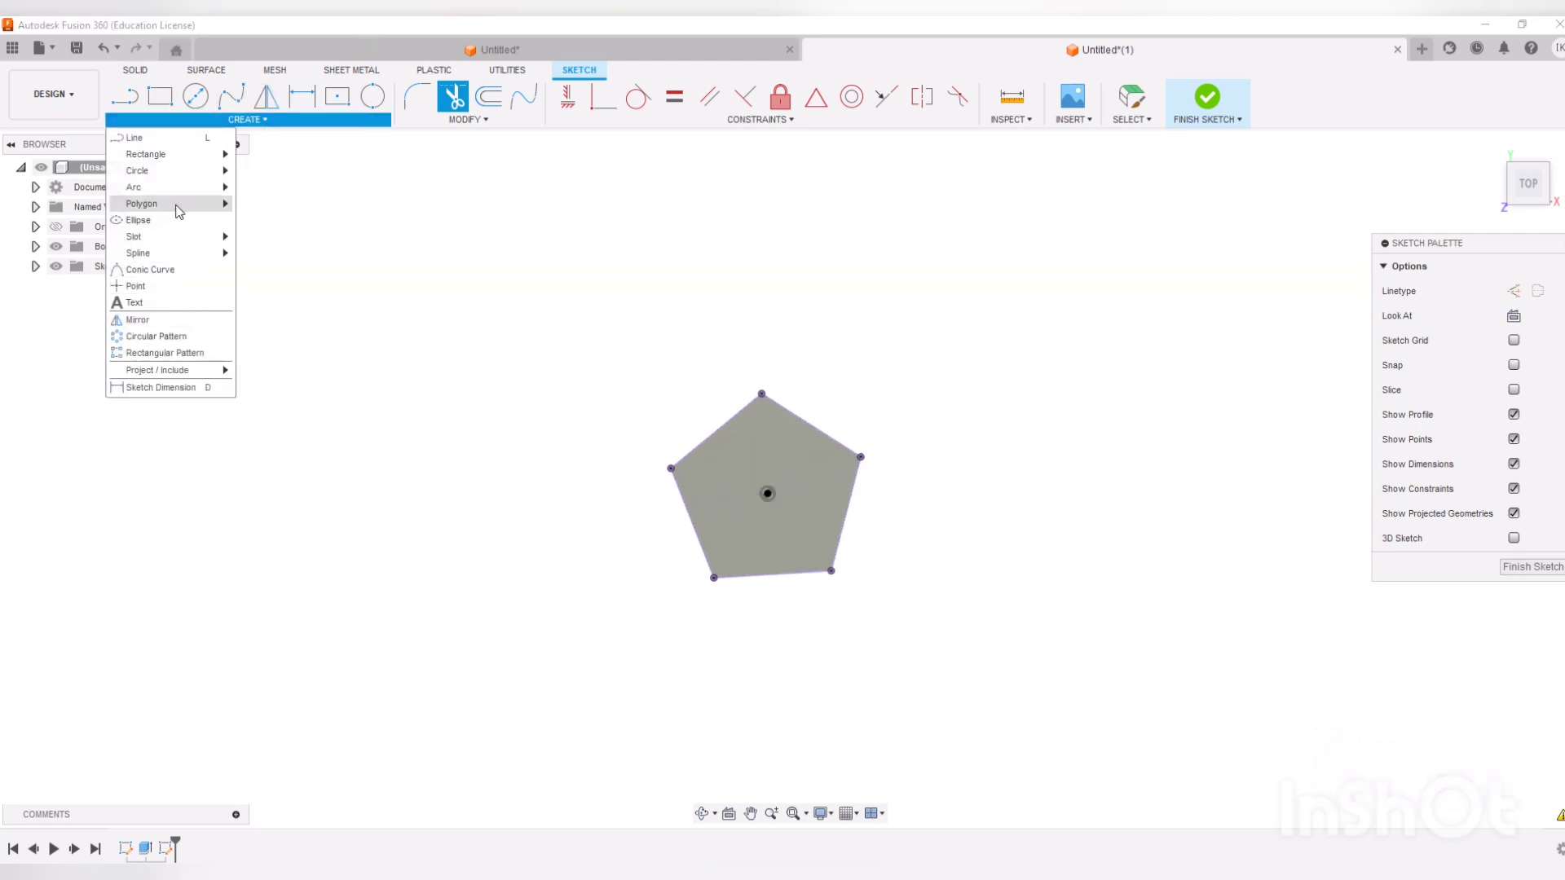
mouse_move(175, 203)
left_click(287, 203)
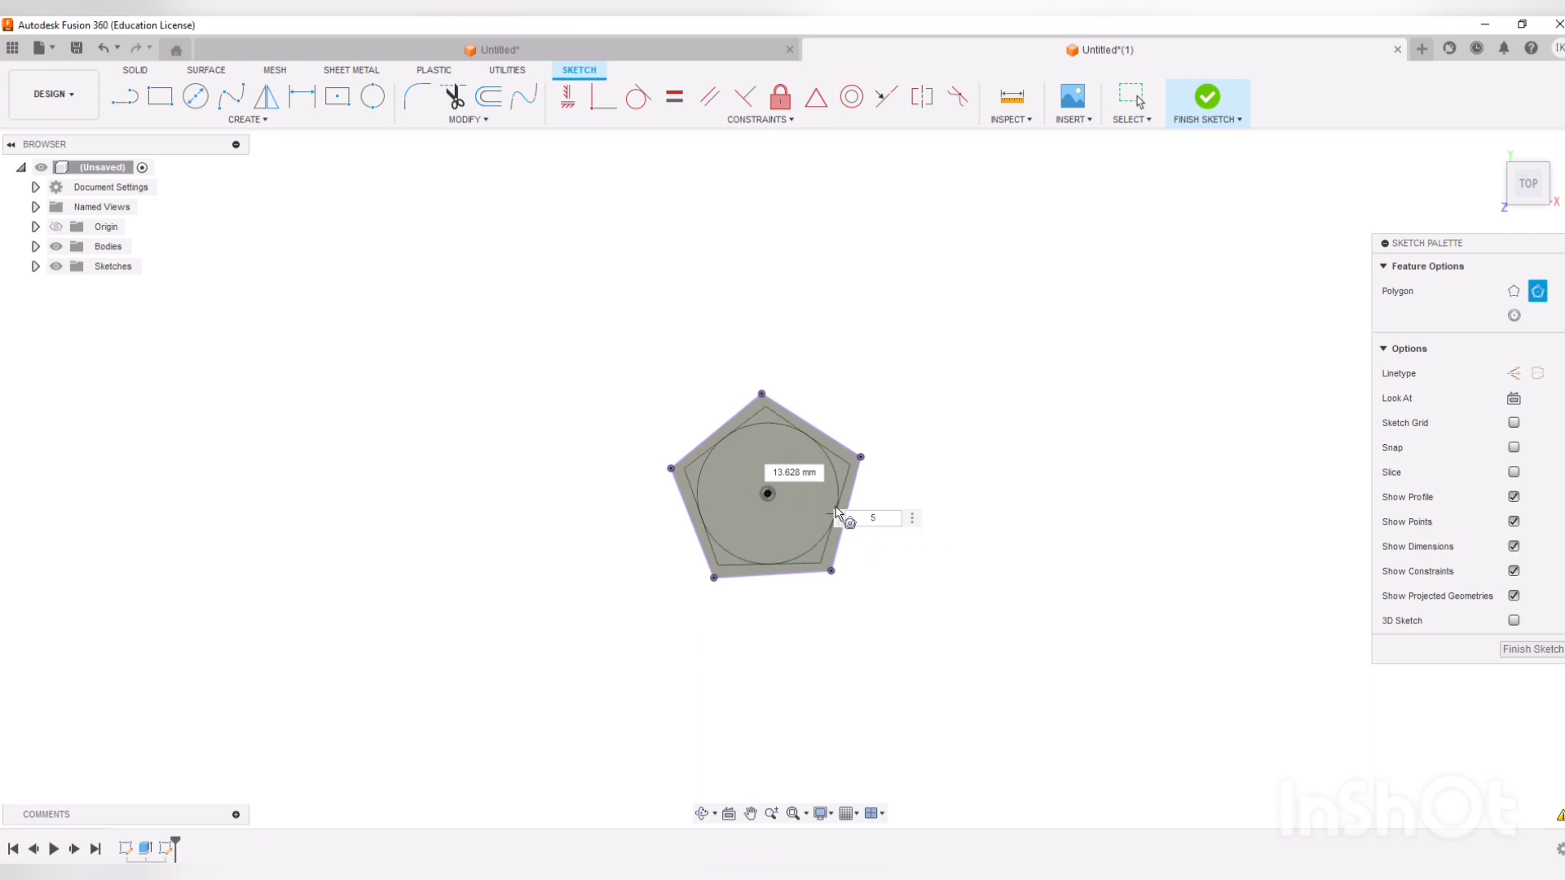
left_click(836, 512)
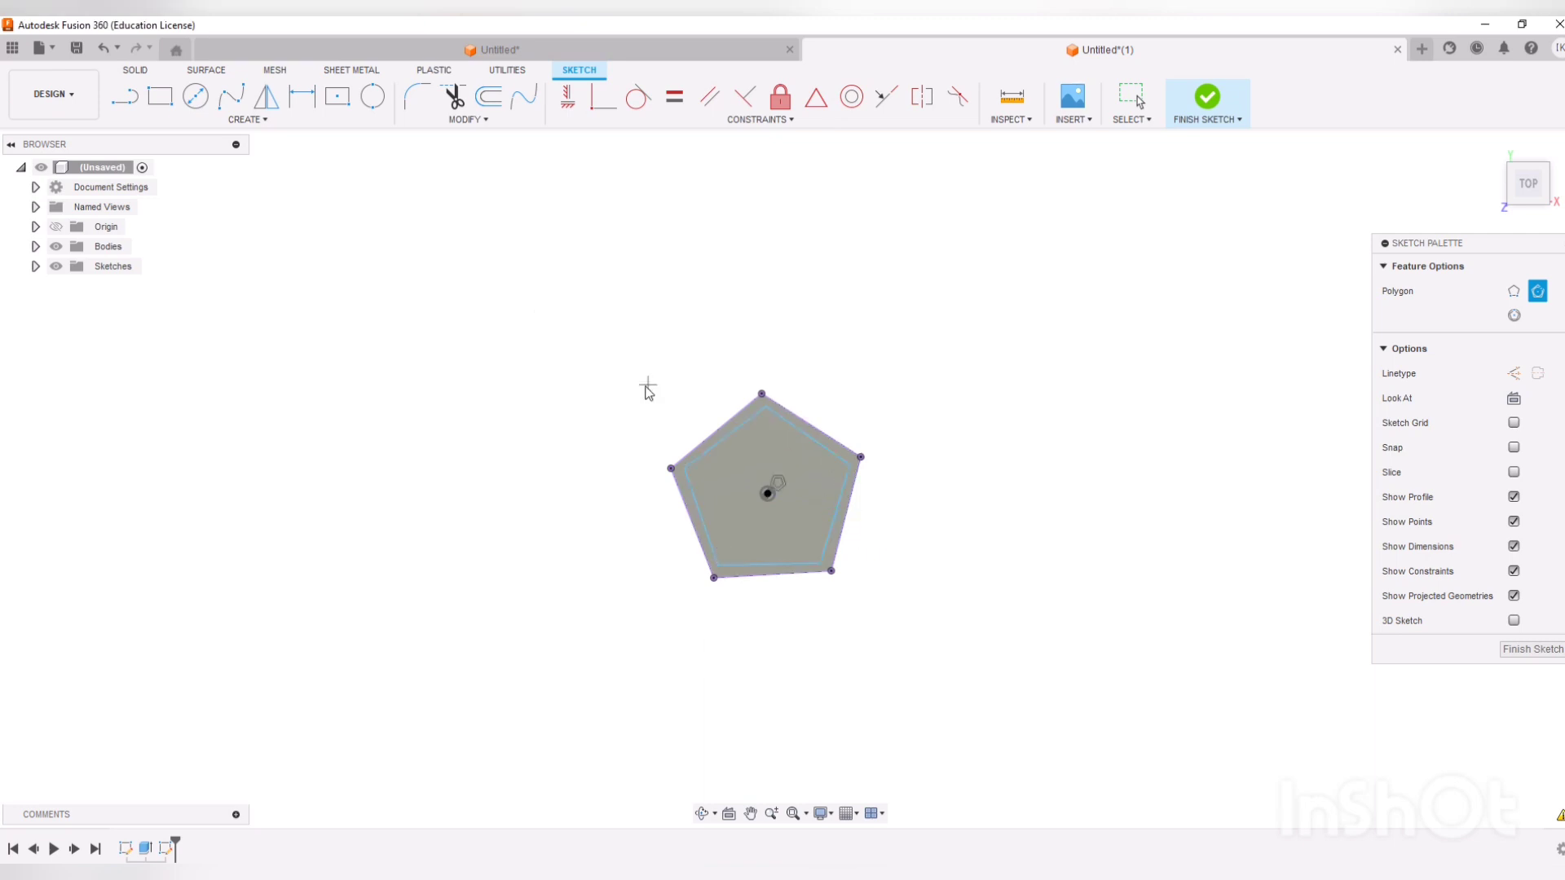
key("Escape")
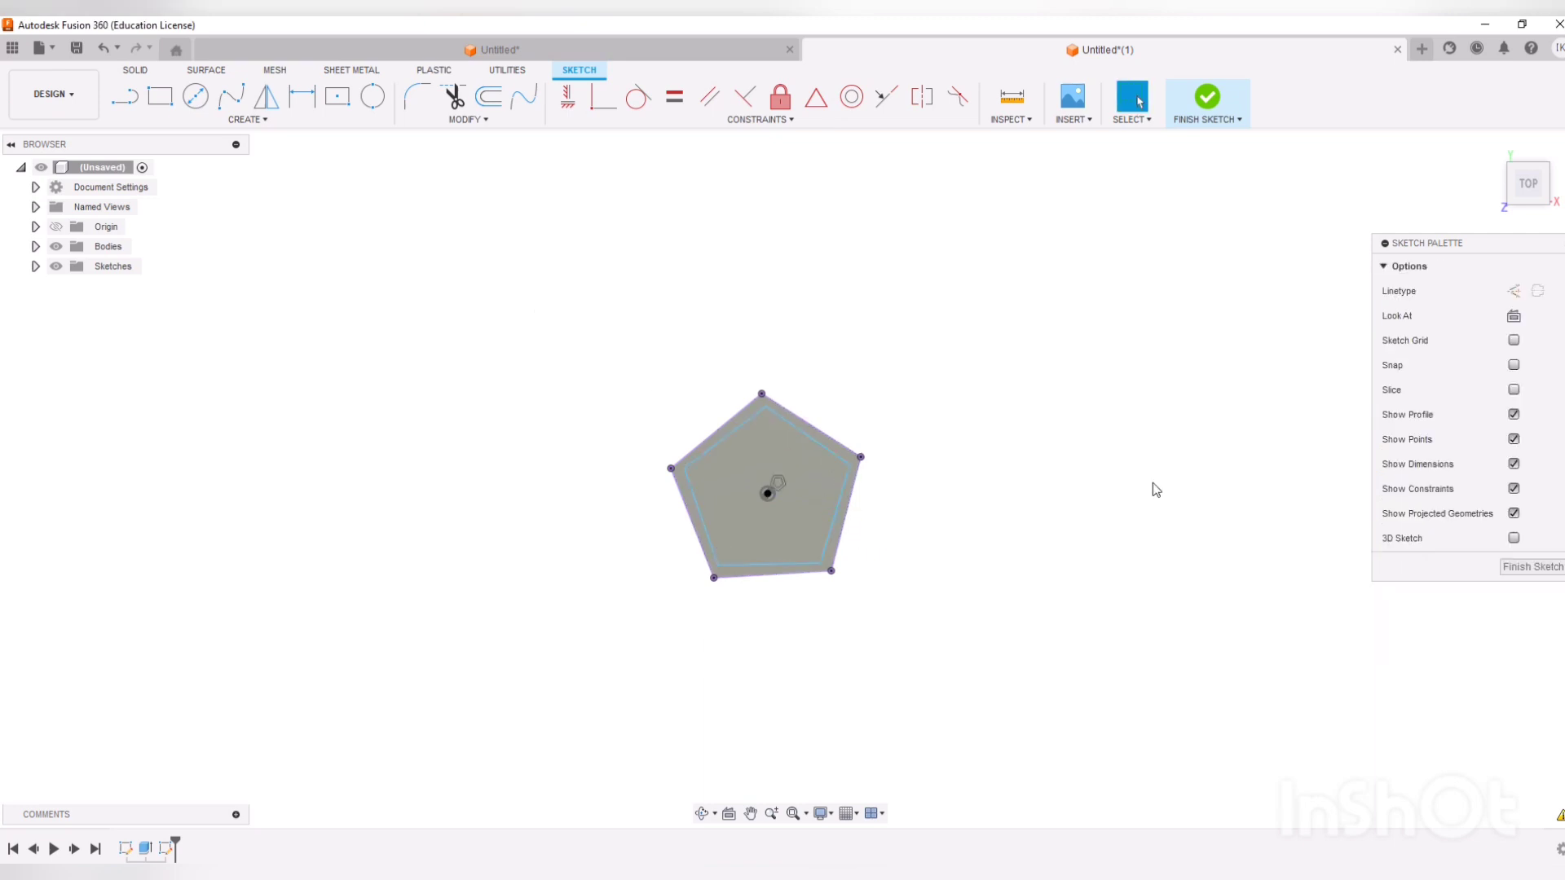
left_click(1513, 568)
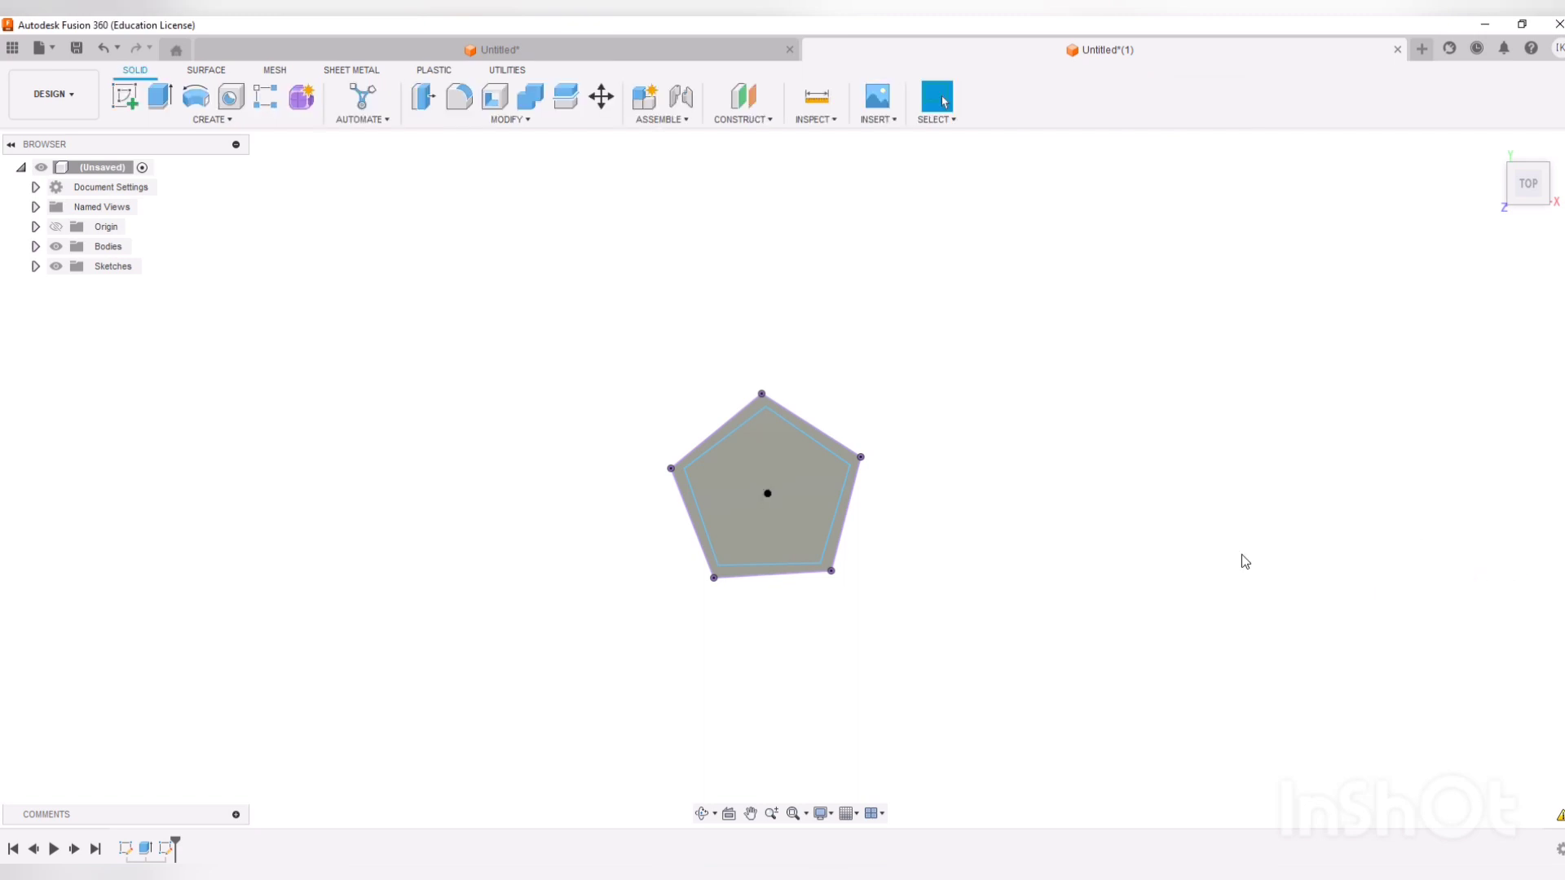
- Create a construction plane offset 80 mm above the top face of the pentagonal body
left_click(702, 813)
left_click_drag(738, 706, 775, 595)
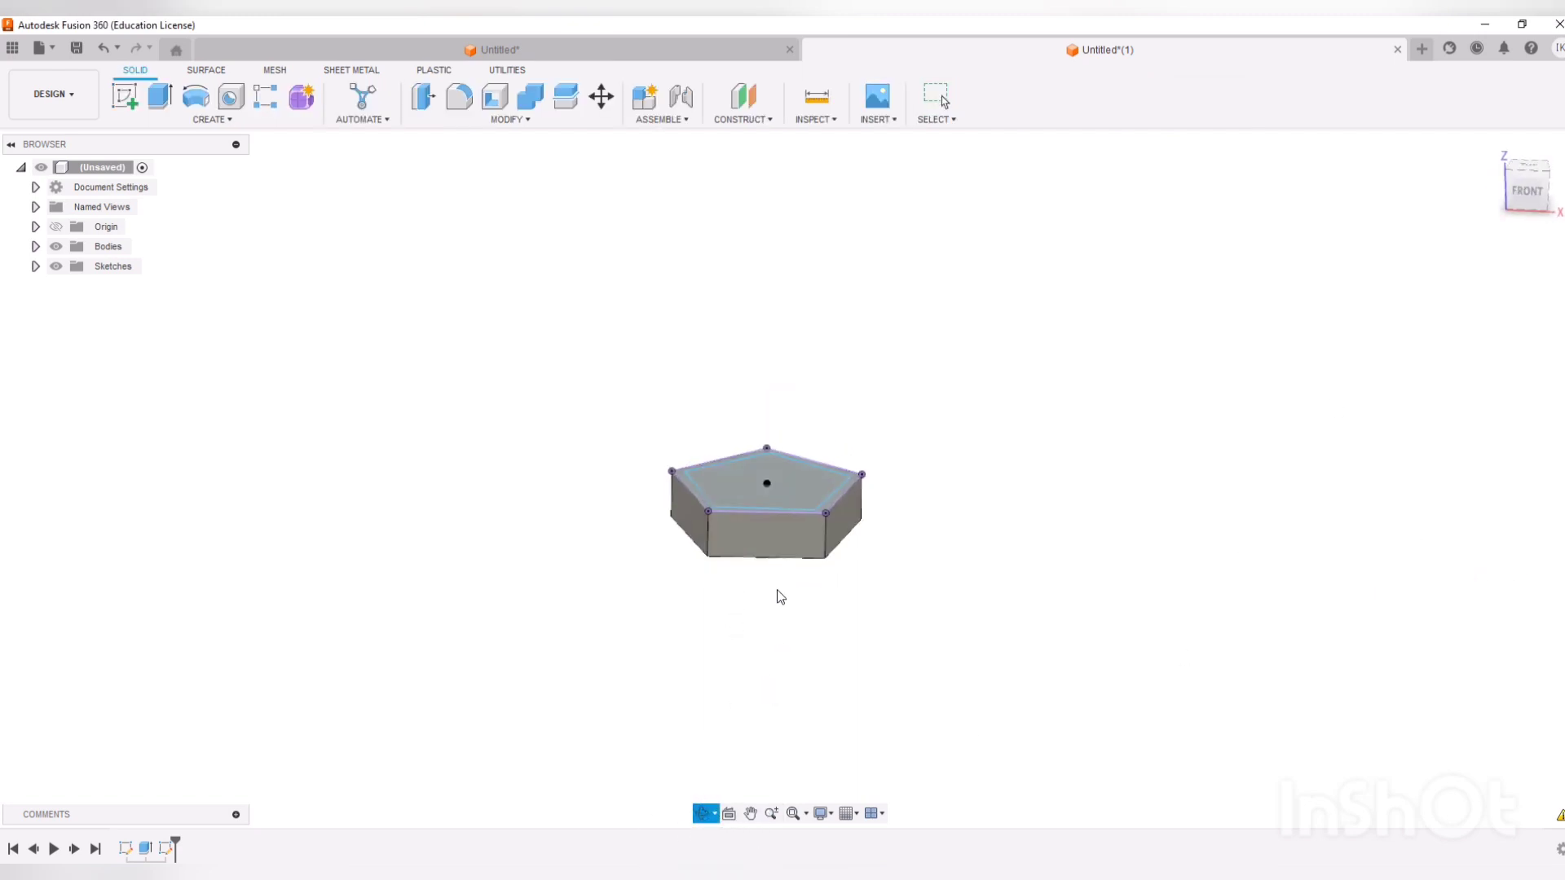
key("Escape")
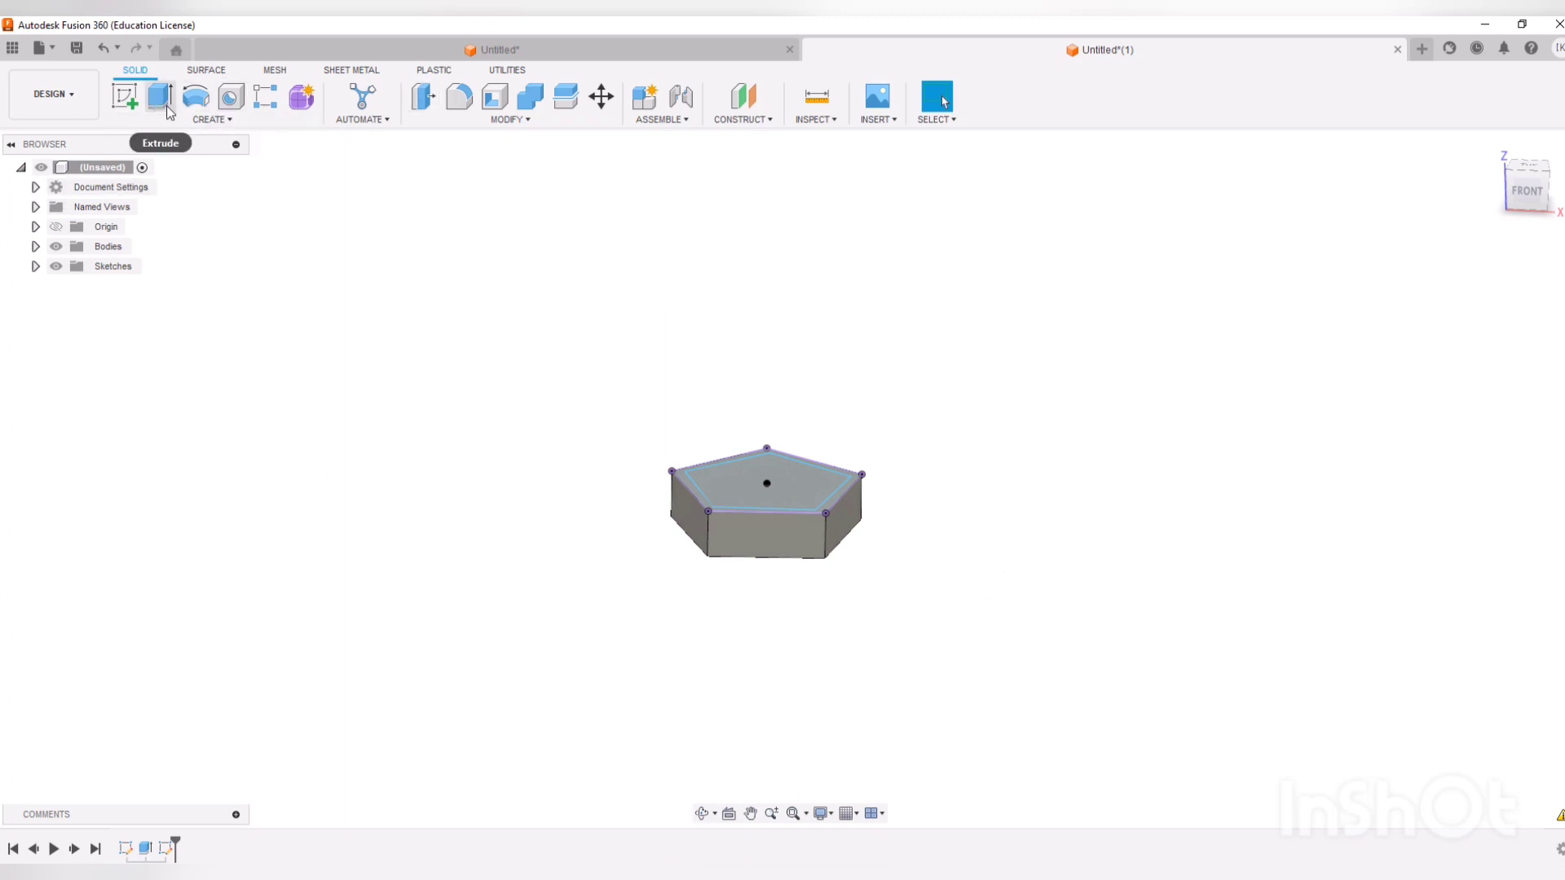
left_click(756, 105)
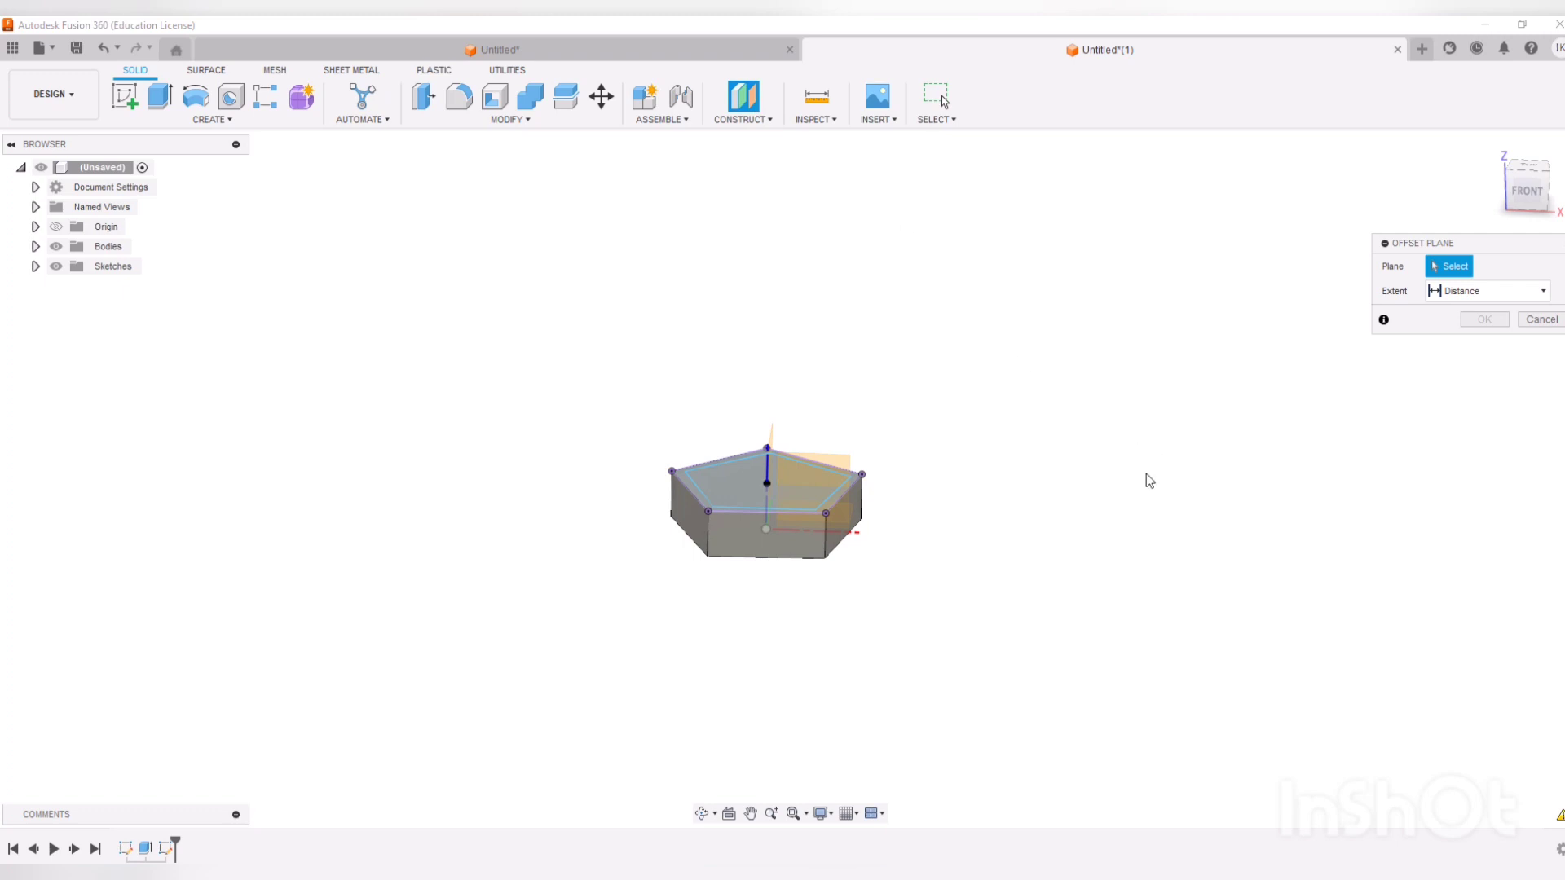
left_click(719, 470)
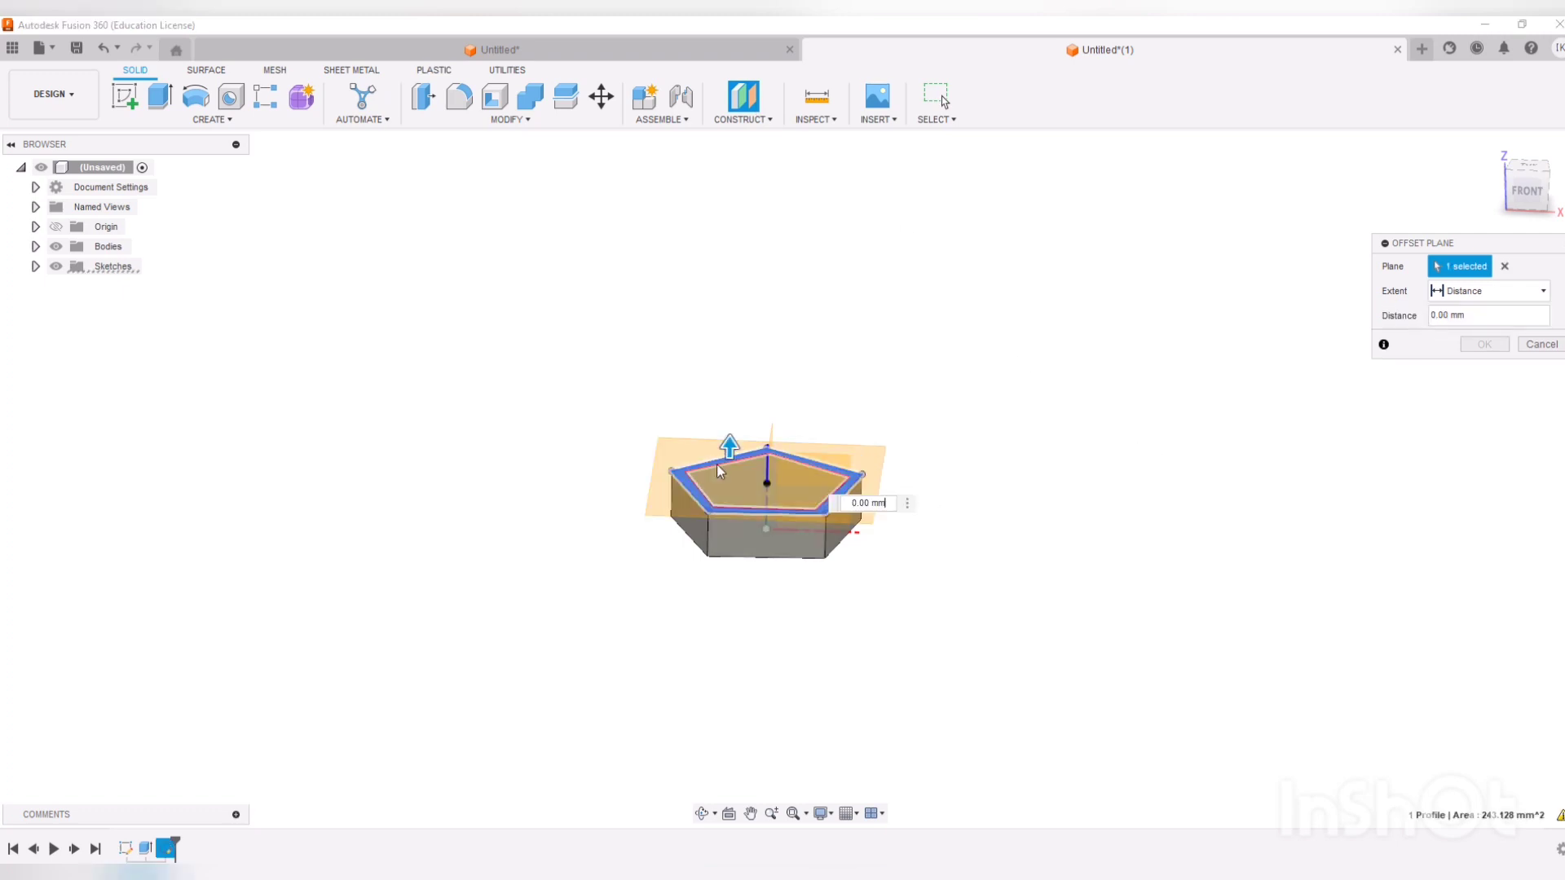
left_click_drag(730, 446, 783, 110)
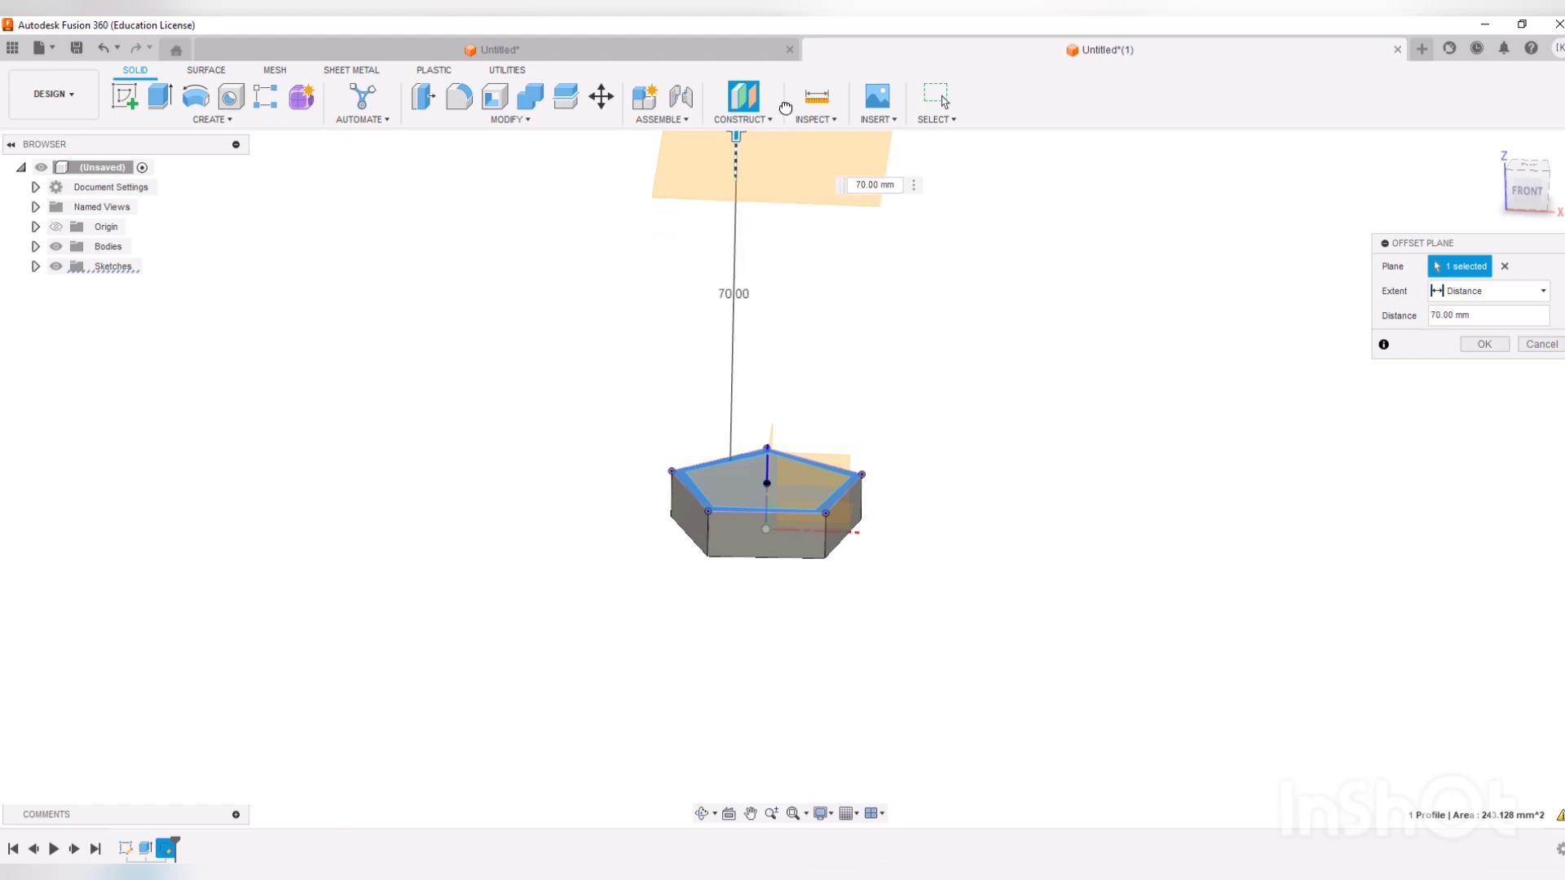
scroll(860, 333, "up", 3)
scroll(868, 405, "down", 5)
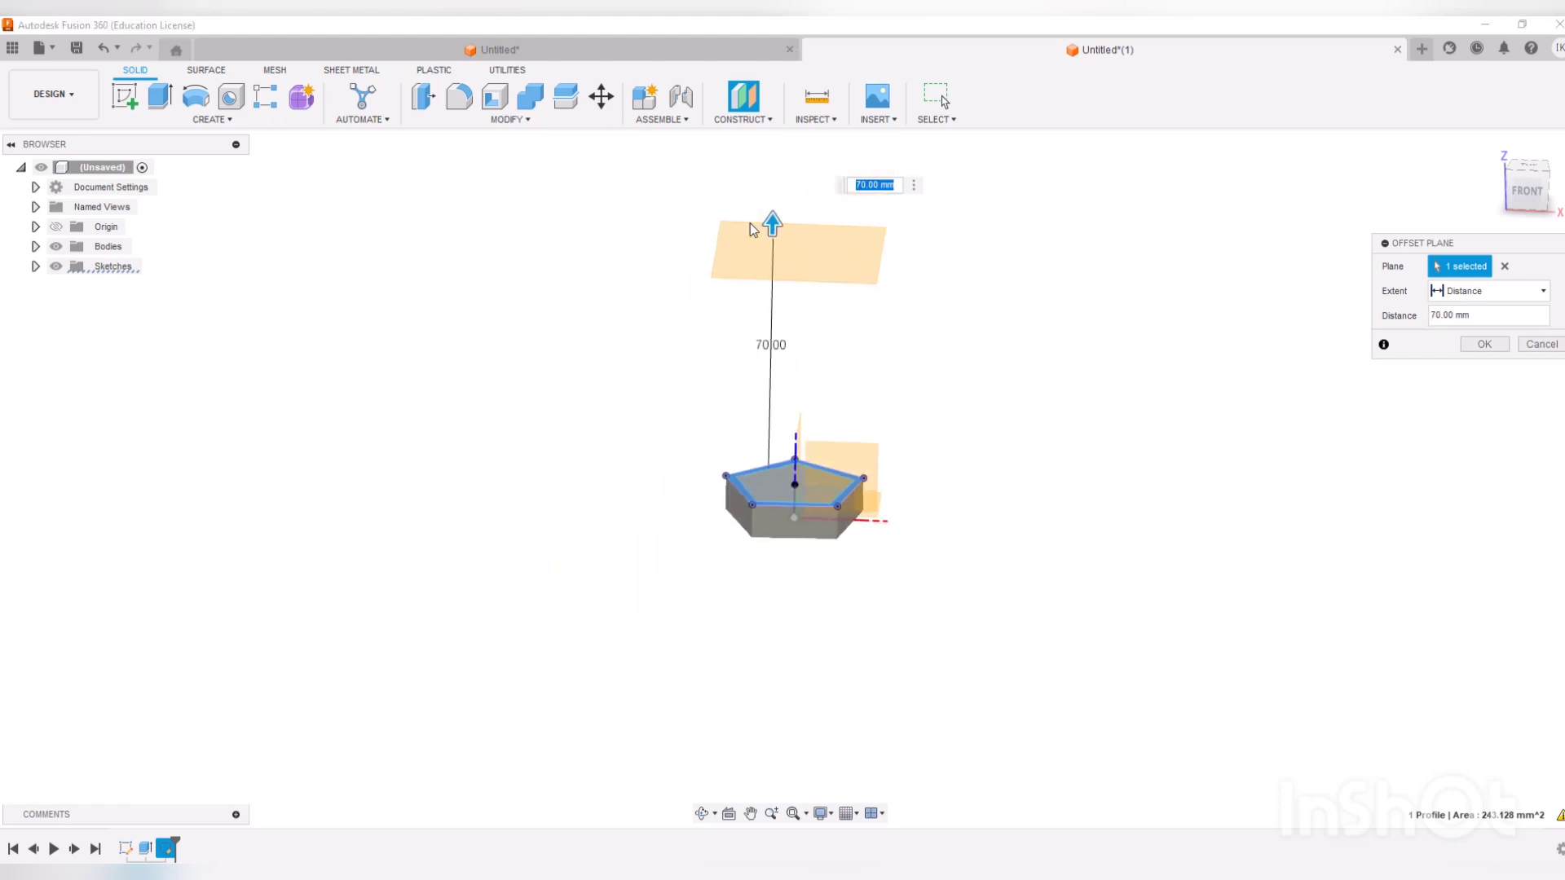
left_click_drag(773, 217, 773, 192)
left_click(1484, 344)
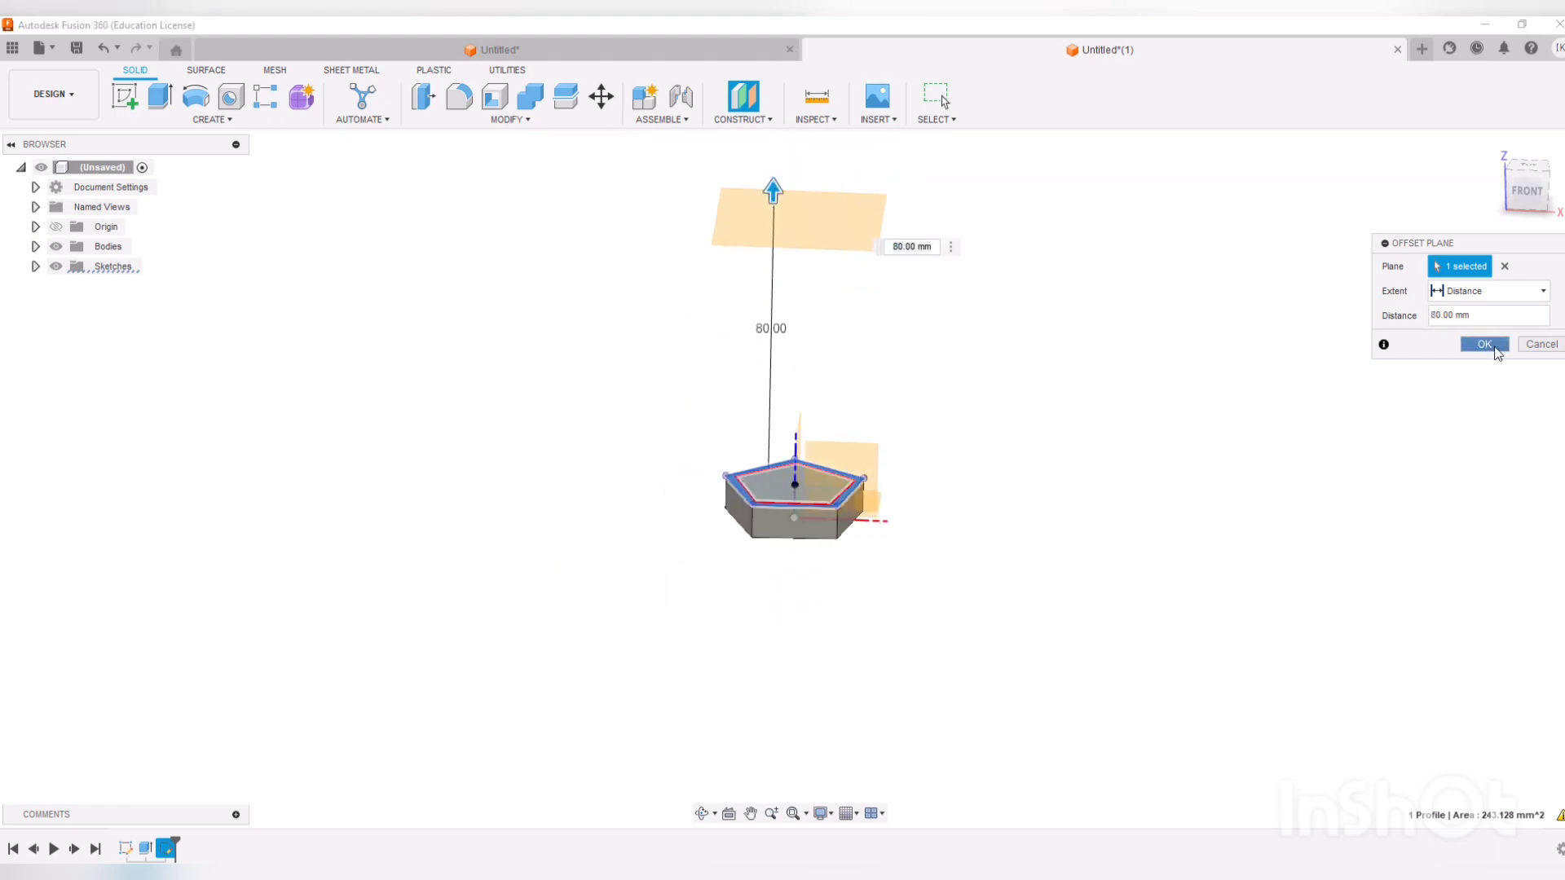
- Start a new sketch on the offset construction plane above the pentagonal body
left_click(1530, 166)
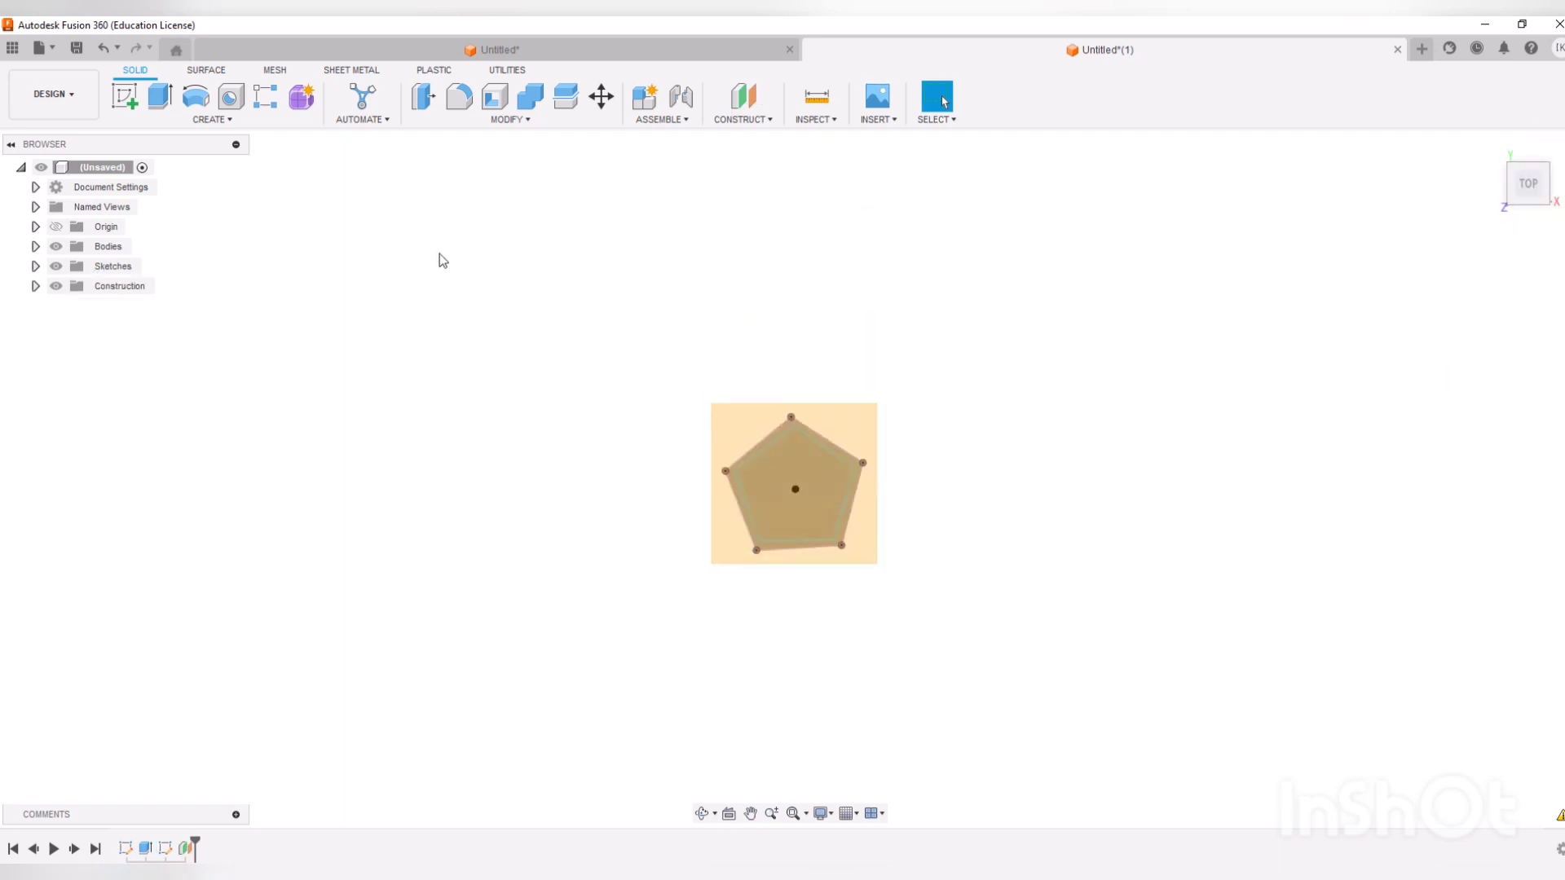
left_click(174, 120)
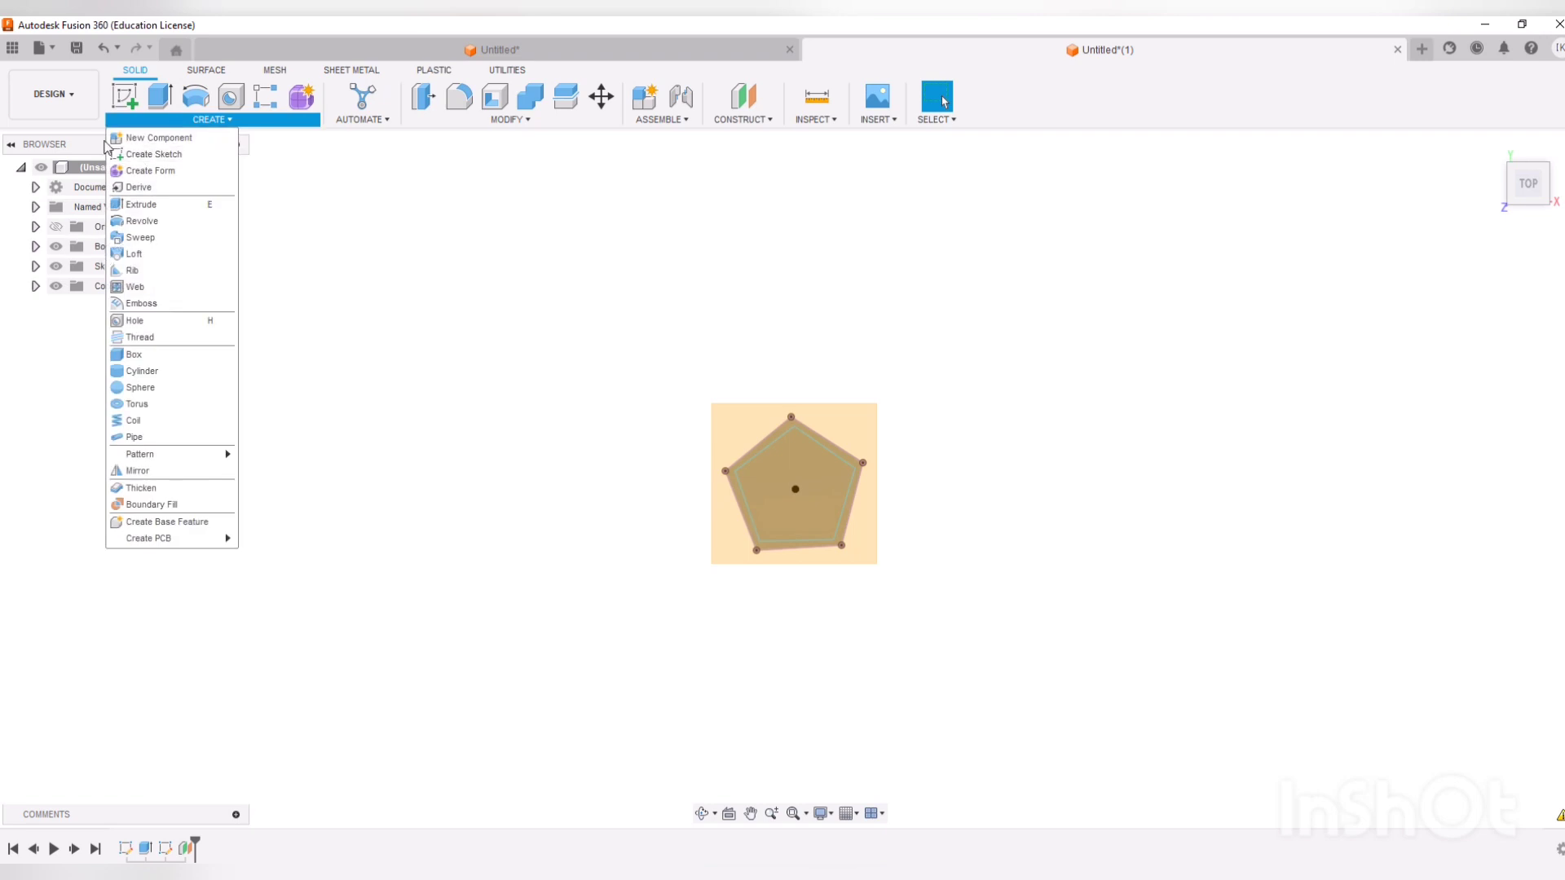
left_click(134, 151)
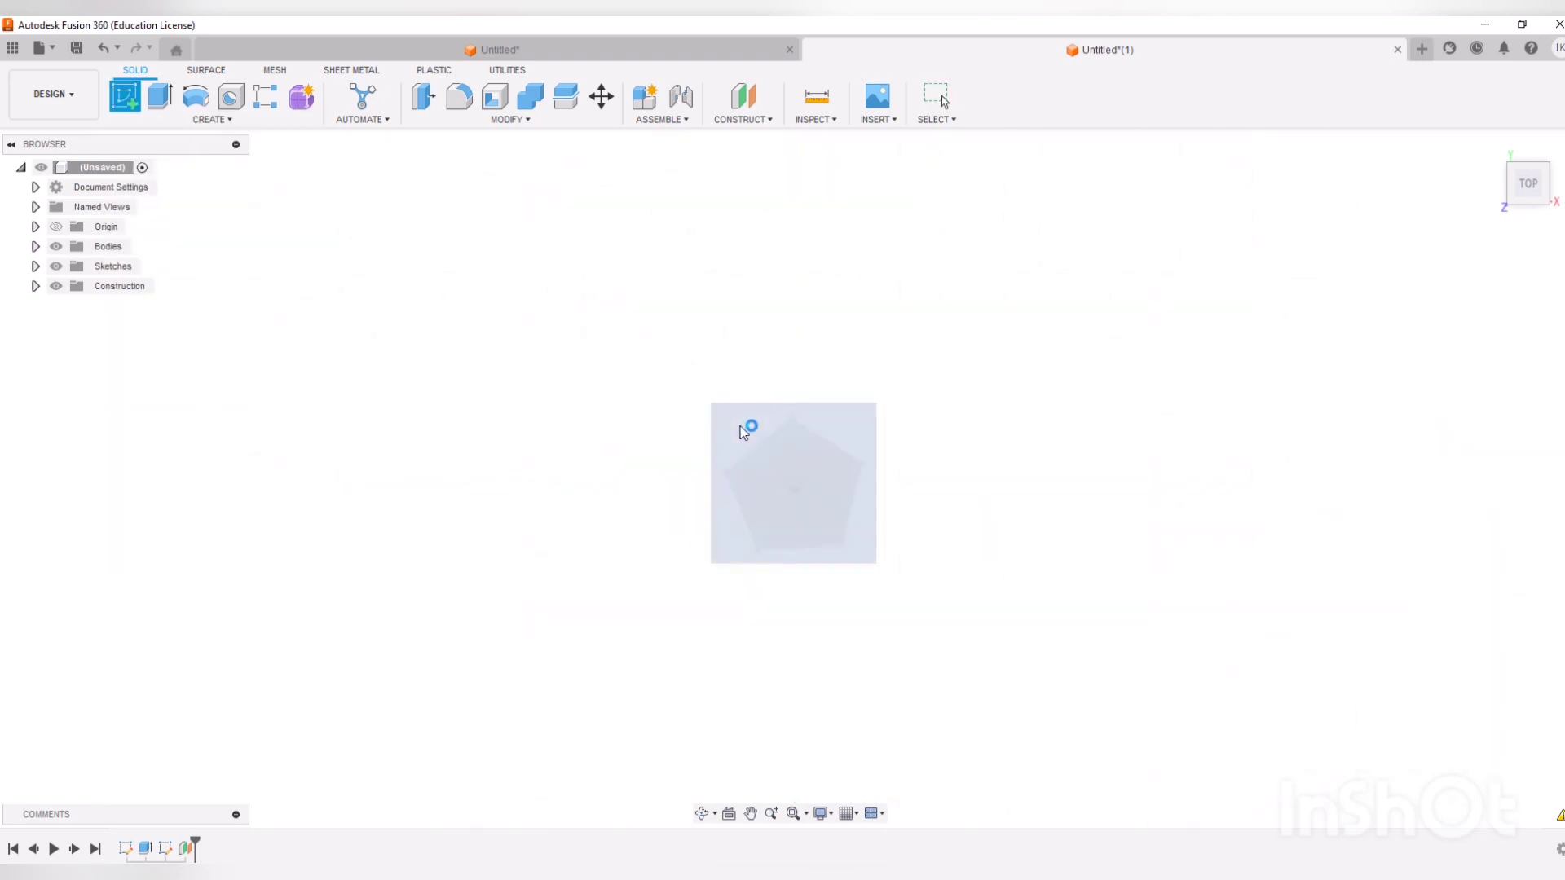
left_click(745, 426)
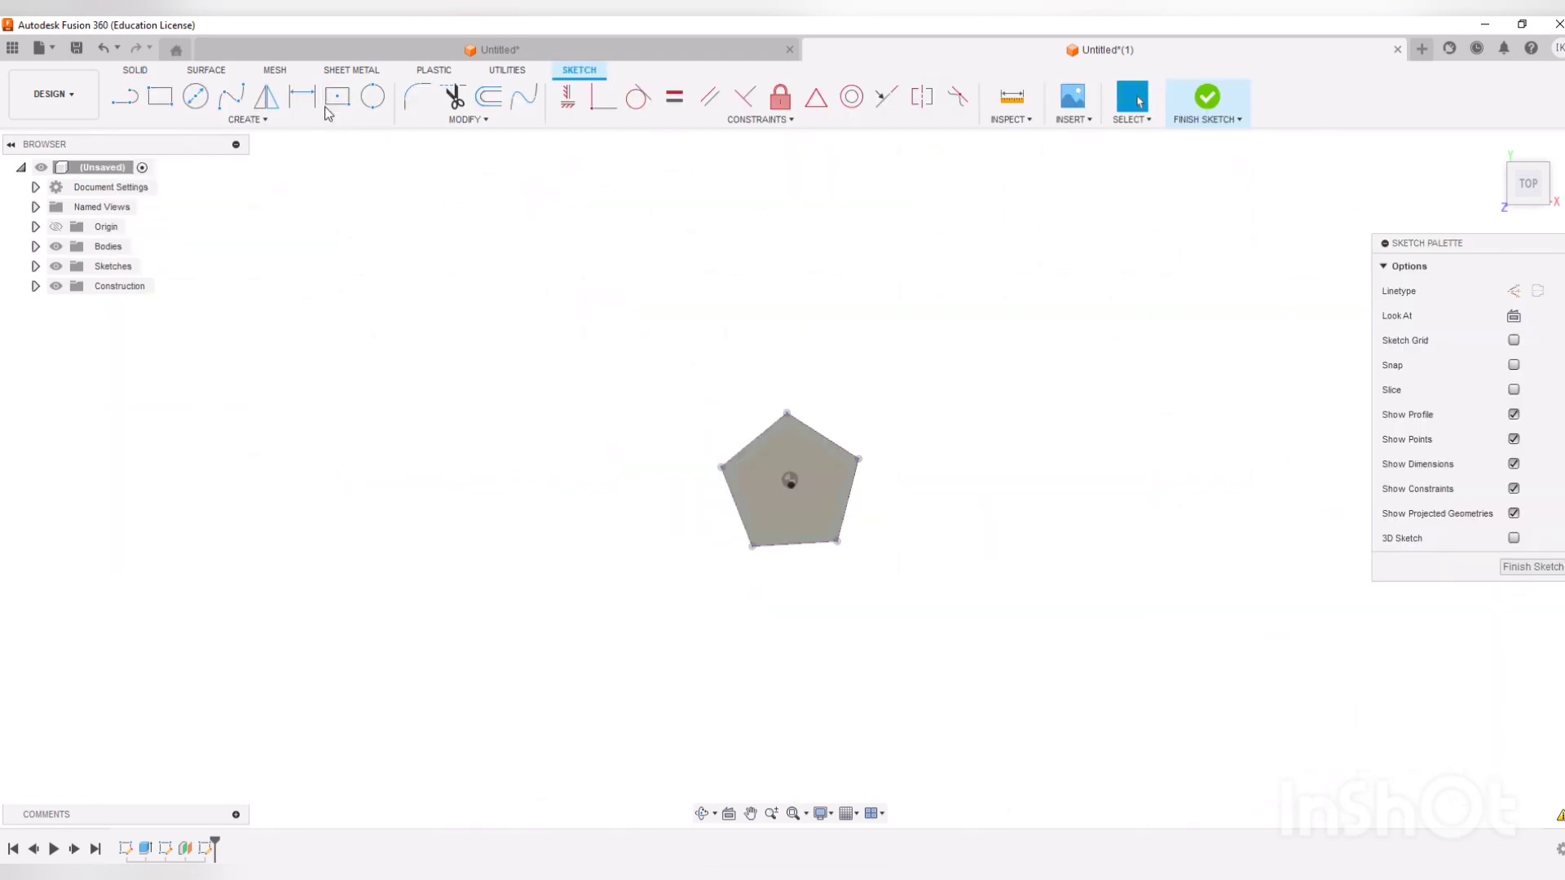
- Project the pentagonal body's face into the offset-plane sketch with Projection Link enabled
left_click(325, 120)
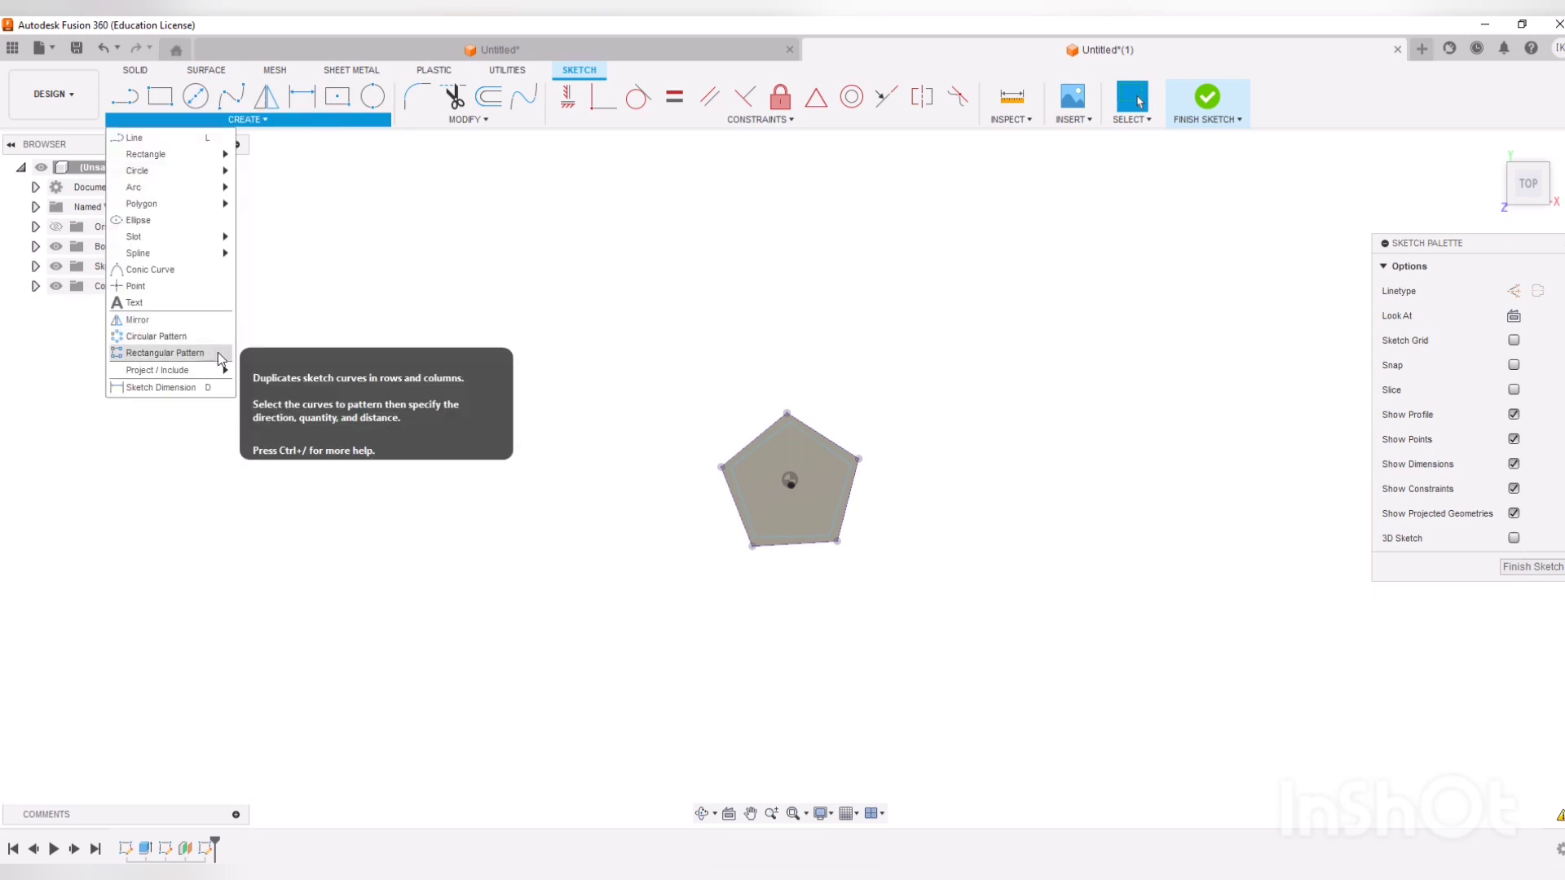
left_click(243, 371)
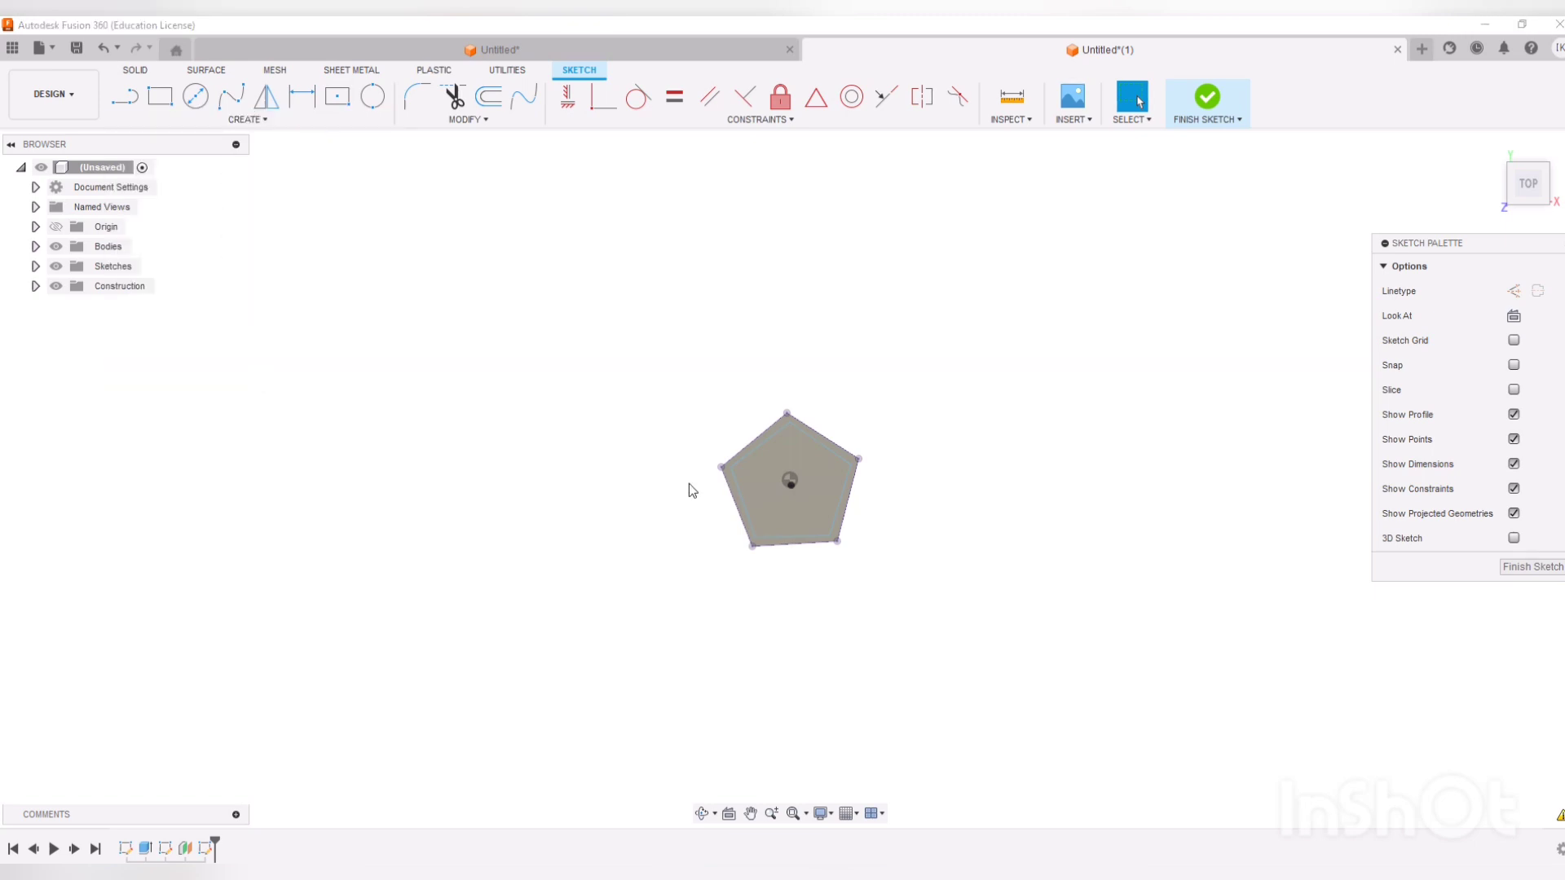
left_click(758, 489)
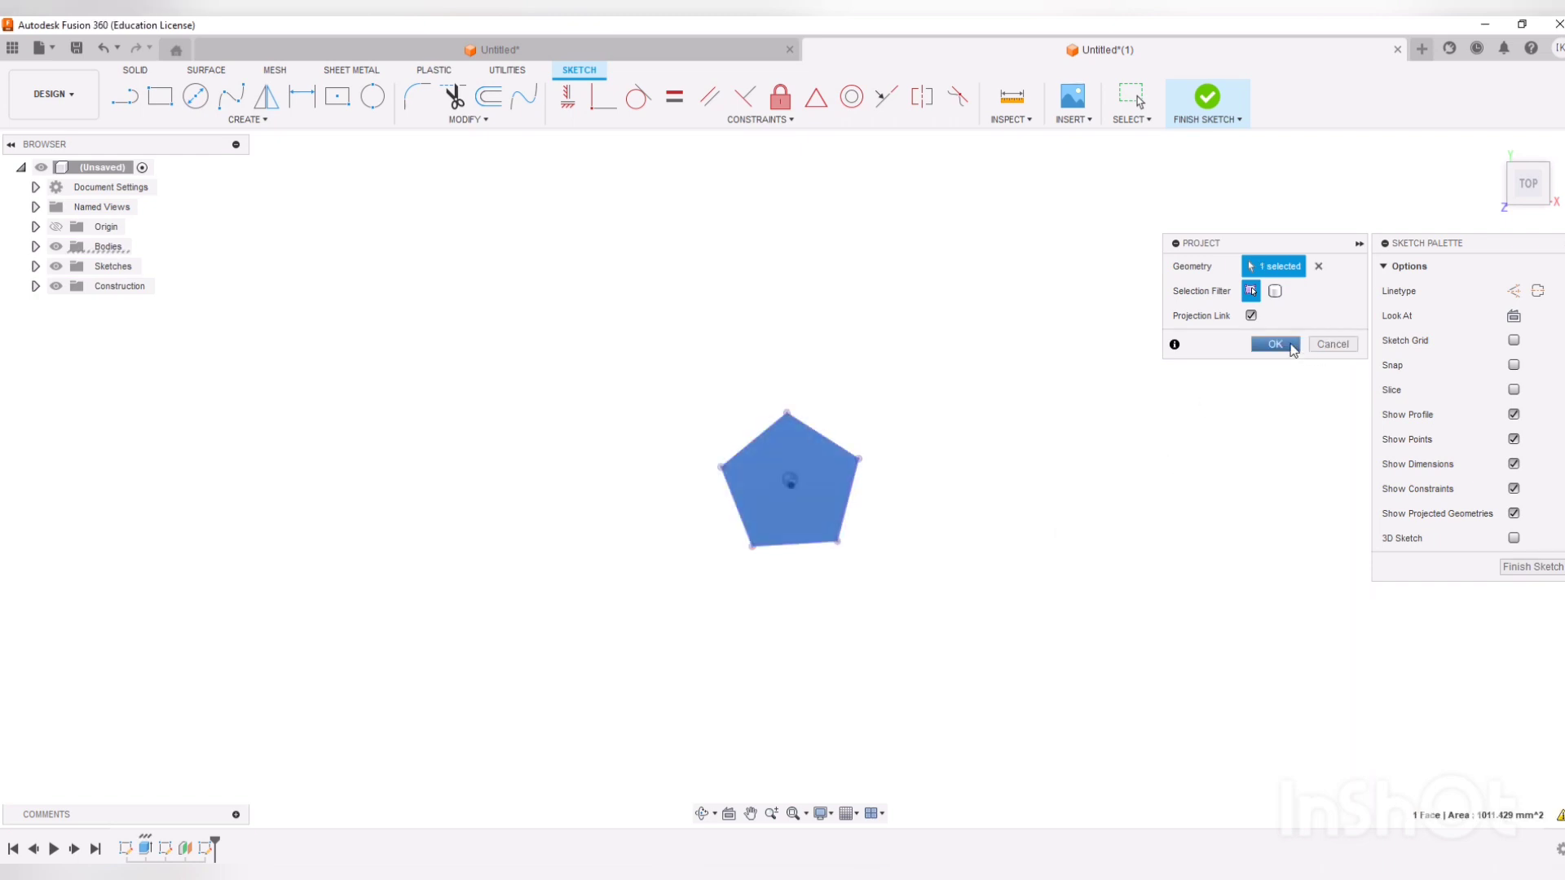
left_click(1291, 345)
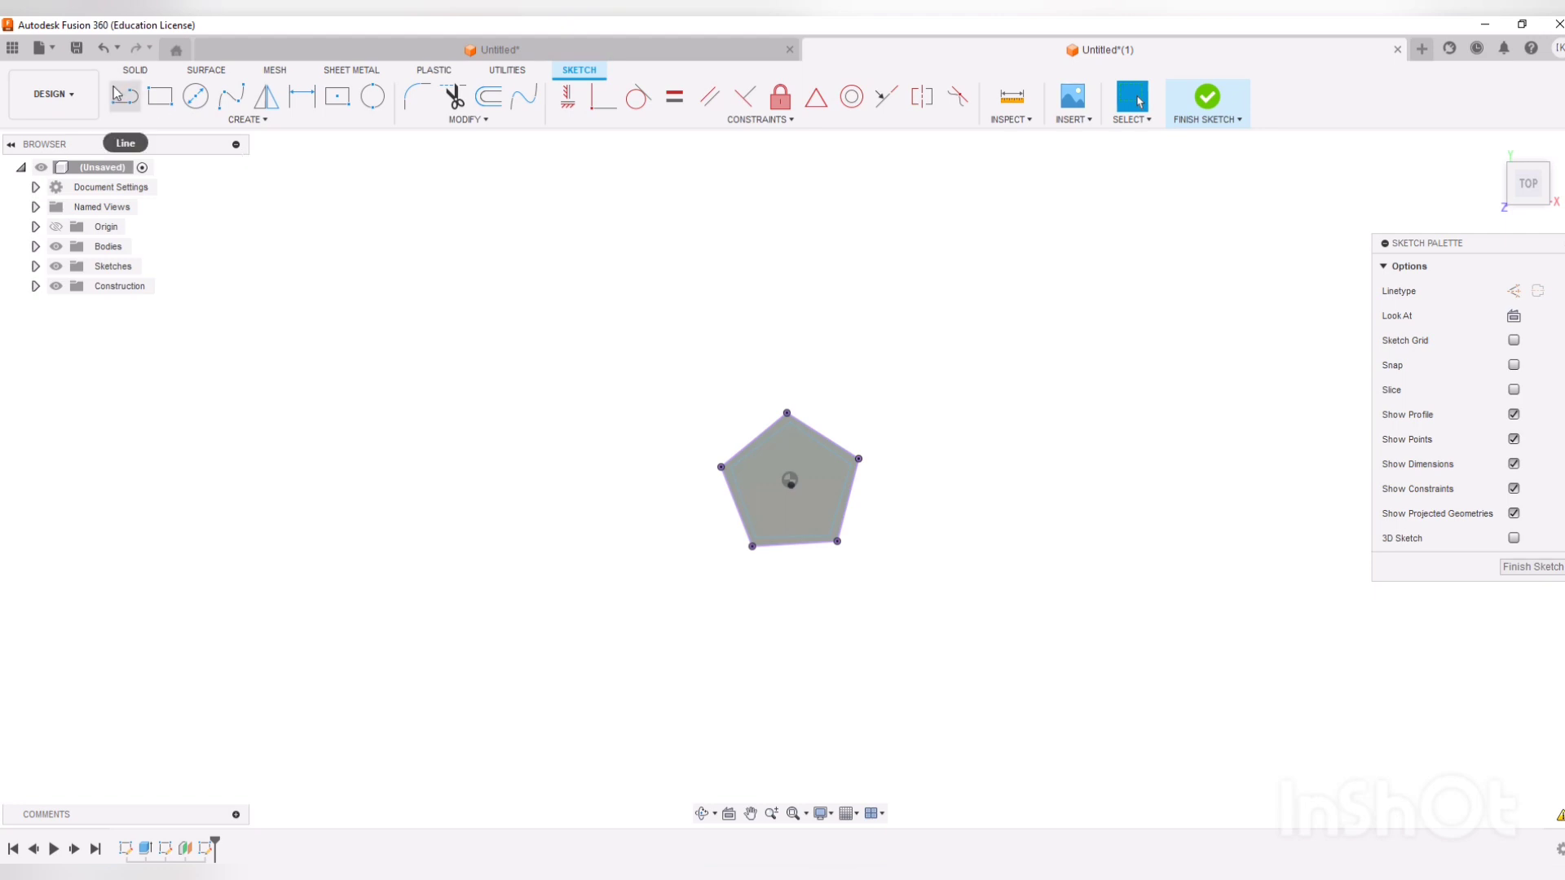
- Trace the projected pentagon with a closed chain of lines through its five corners, and finish the sketch
key("l")
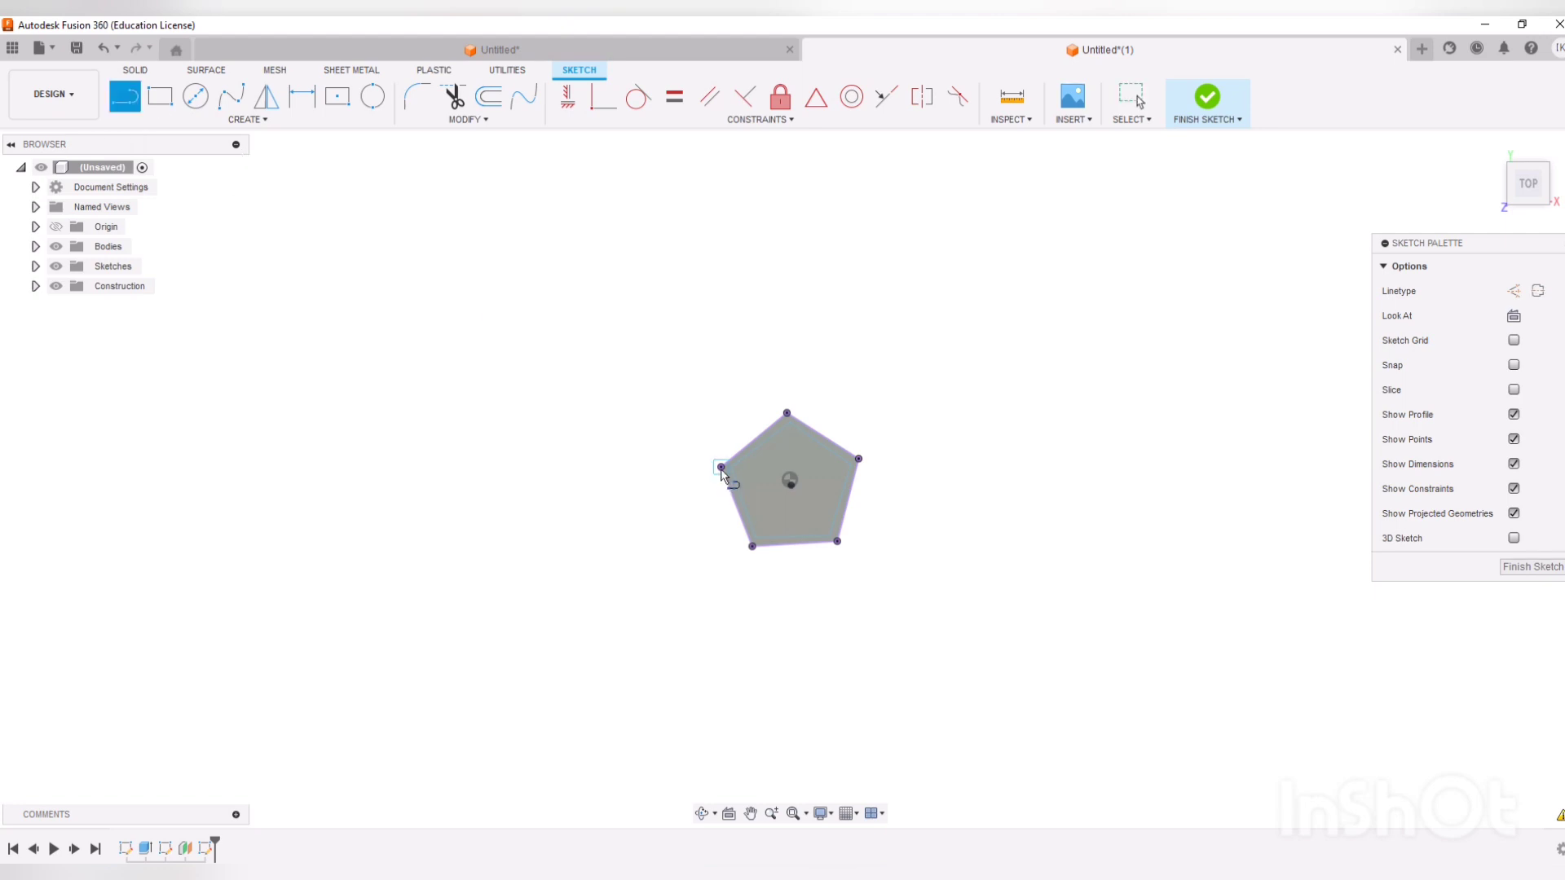
left_click_drag(752, 546, 743, 458)
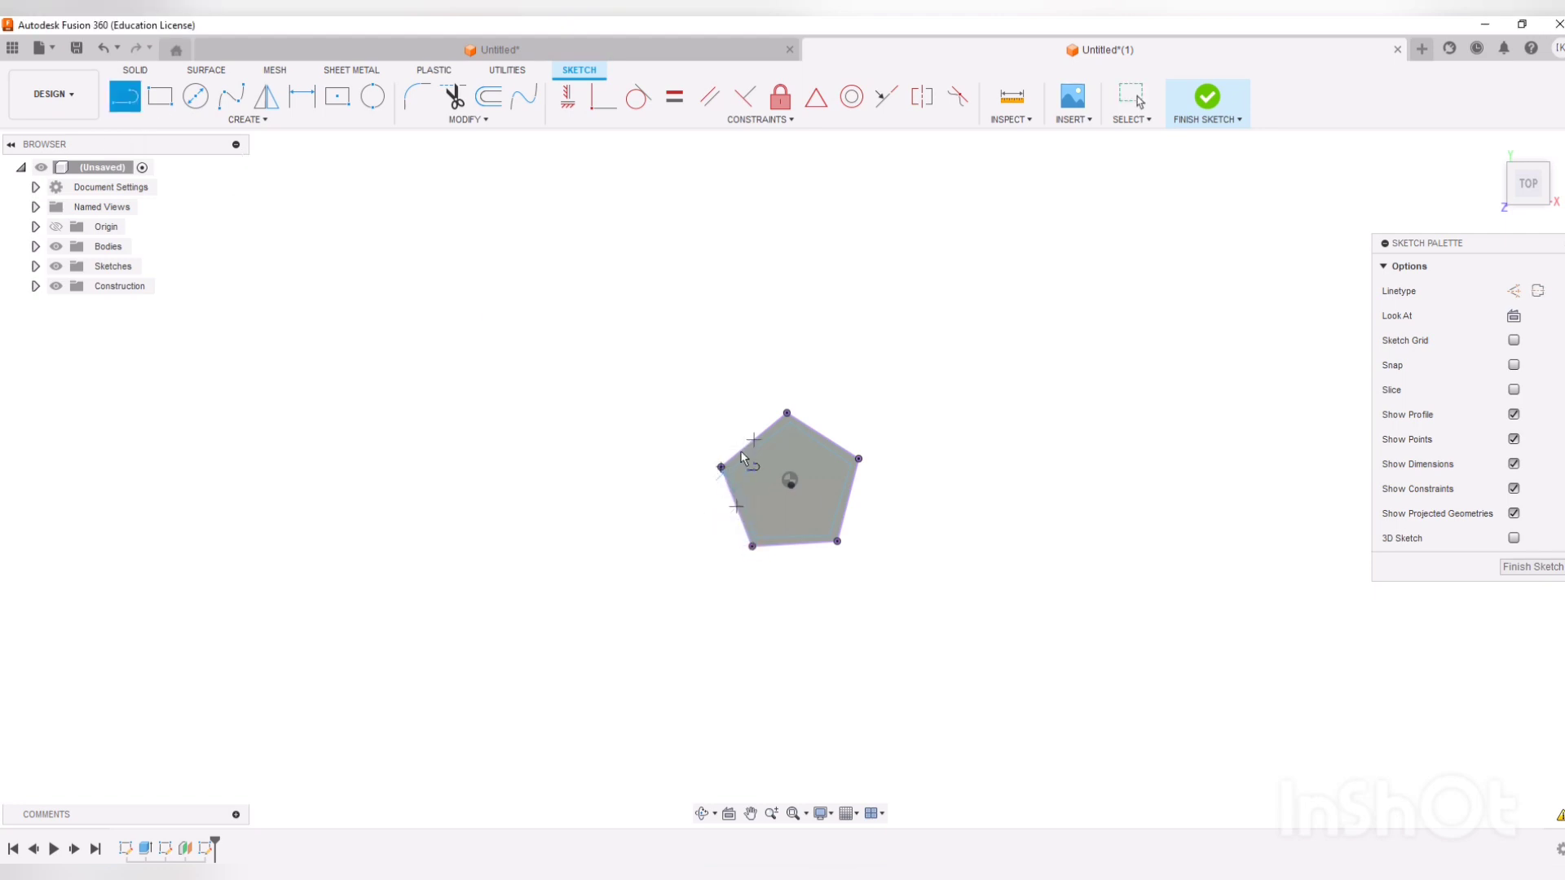
left_click(787, 415)
left_click(858, 459)
left_click(837, 542)
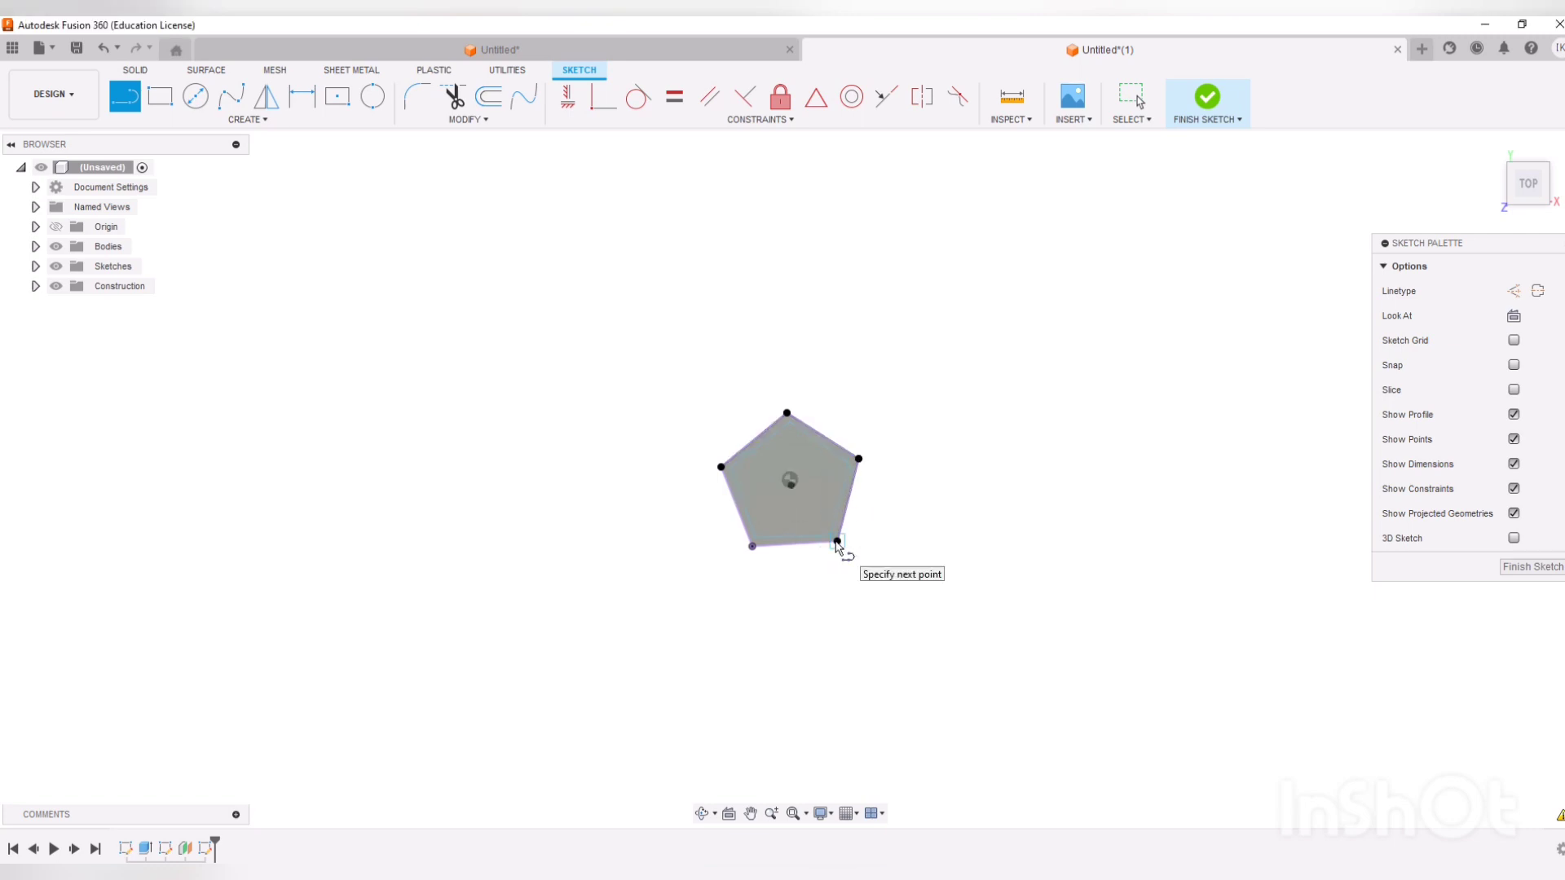
left_click(752, 547)
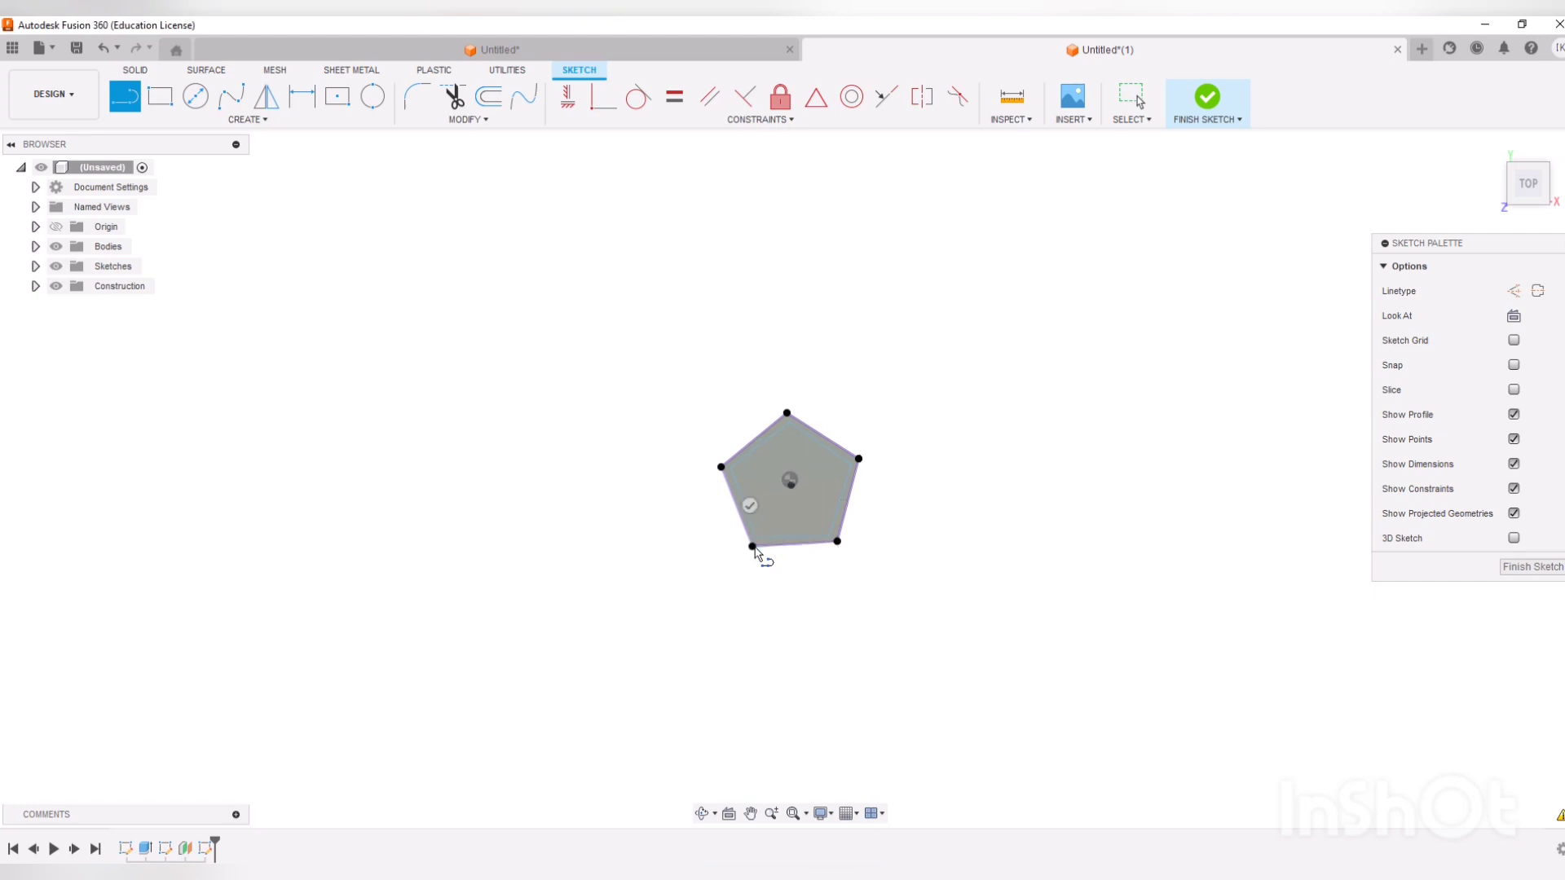
left_click(722, 468)
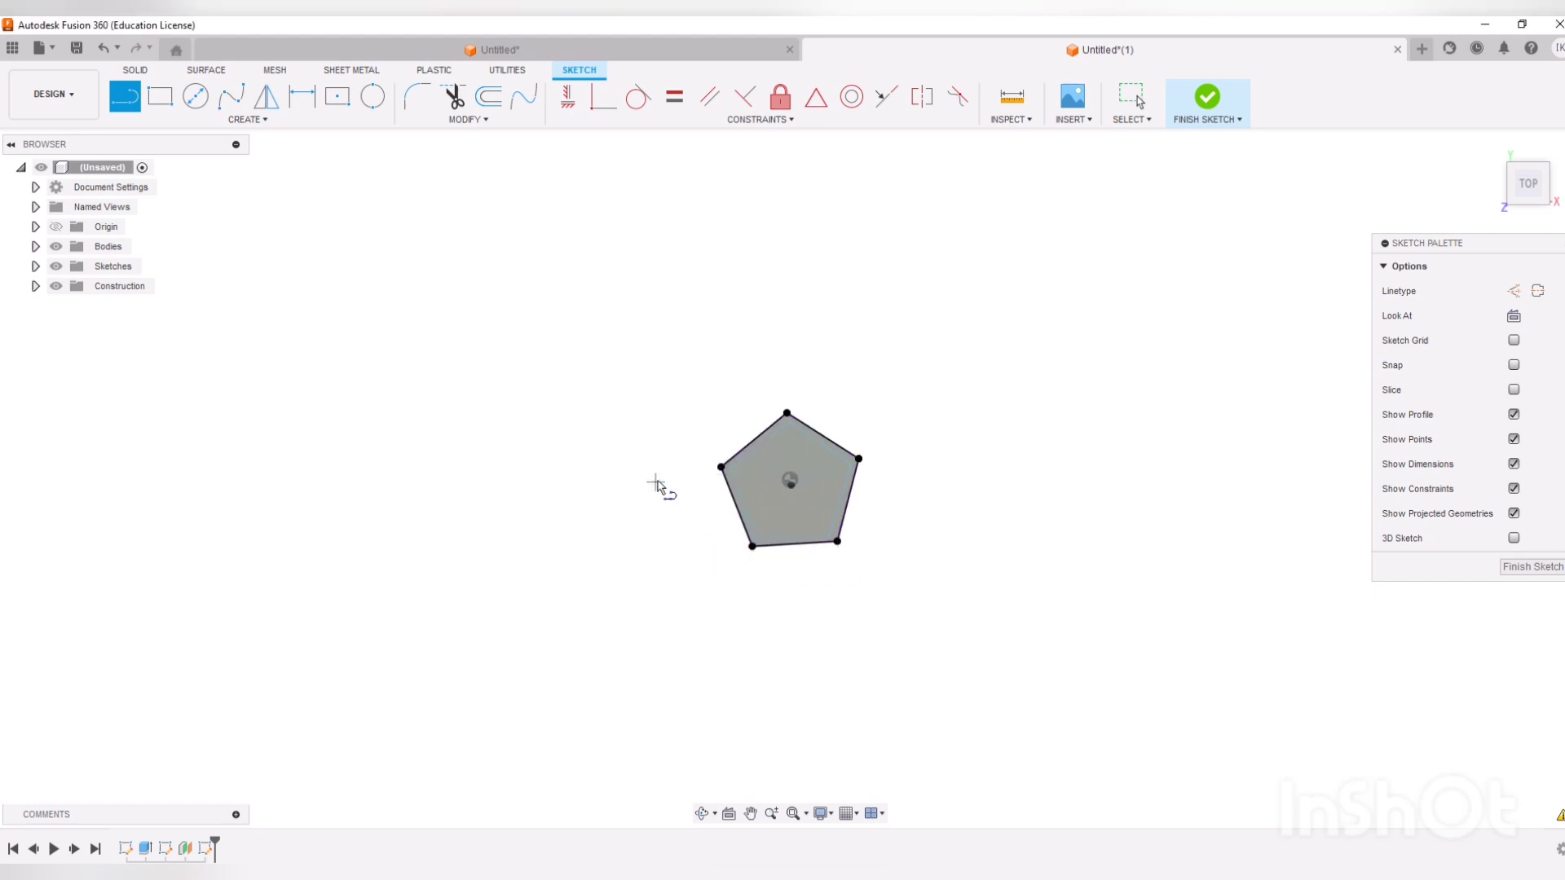
key("Escape")
left_click(1526, 568)
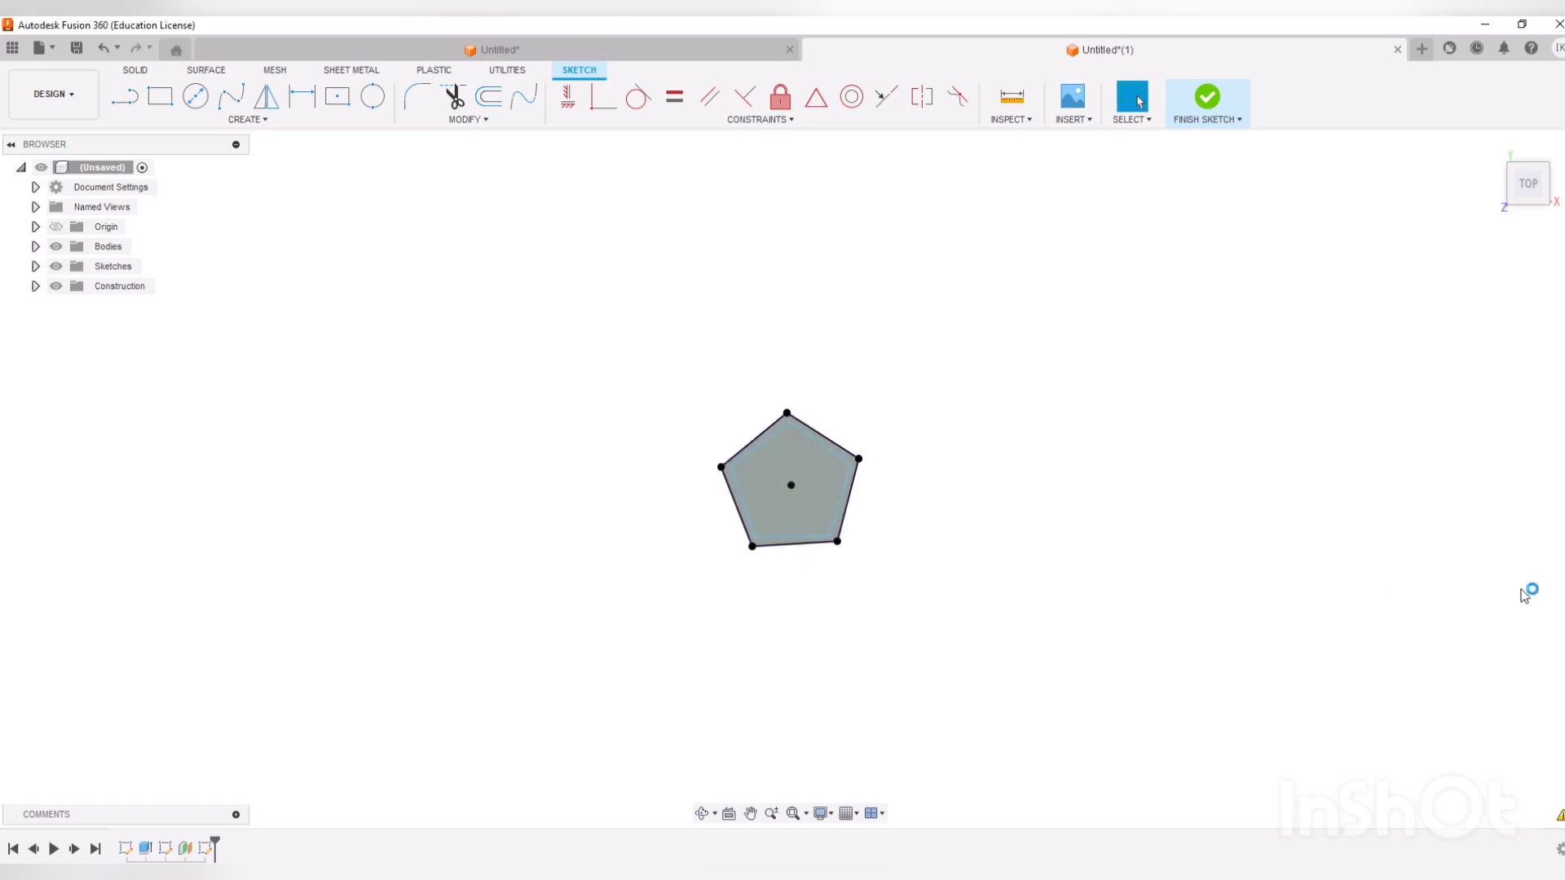
- Extrude the upper pentagon profile upward on one side as a new body
left_click(702, 814)
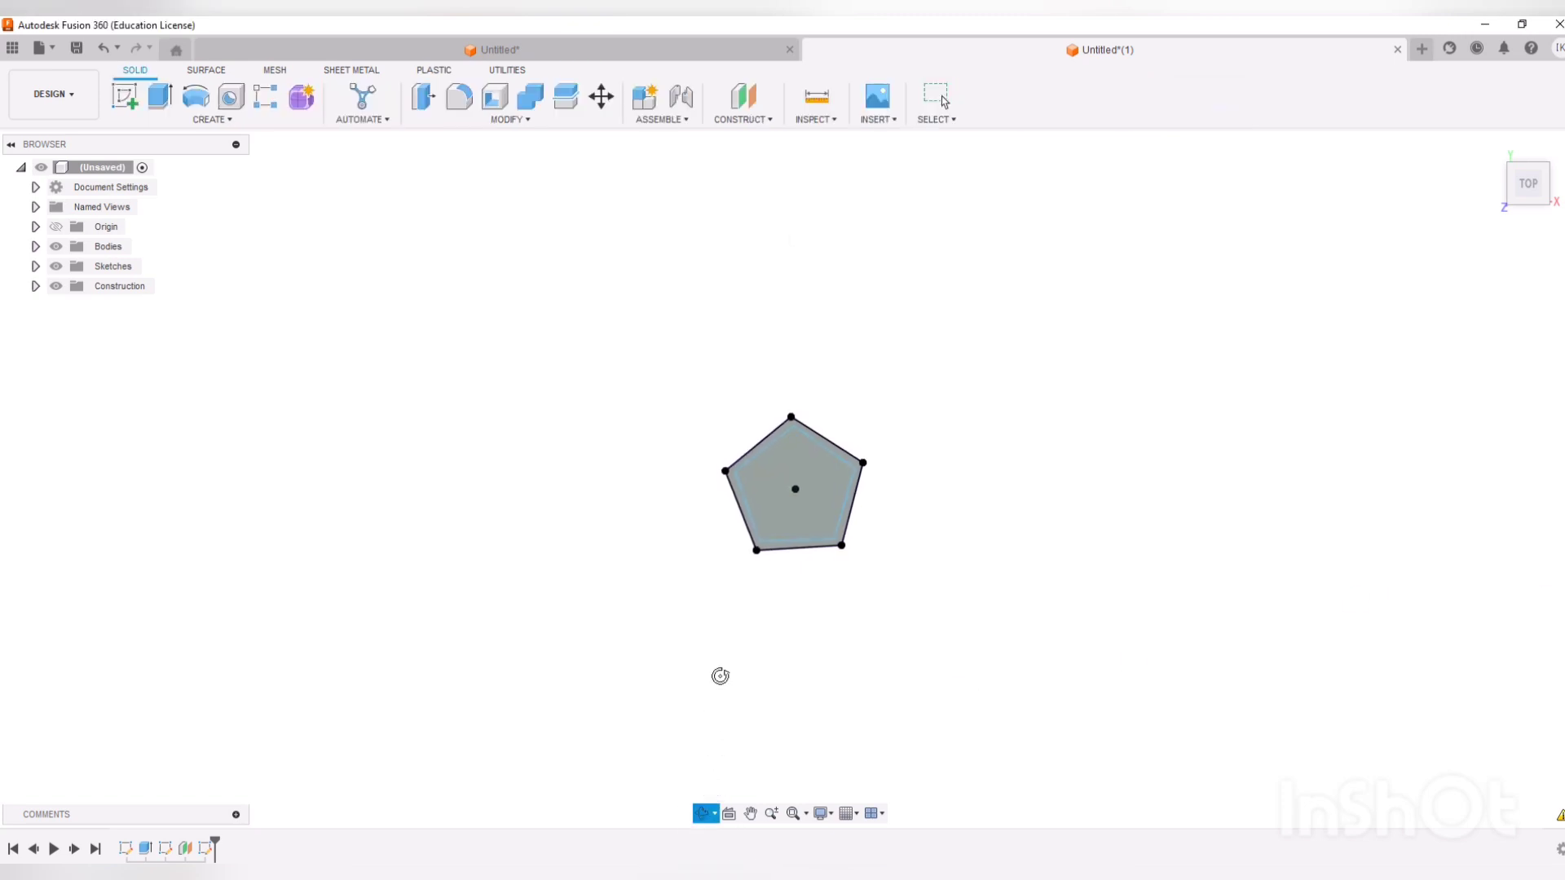
mouse_move(720, 674)
left_mouse_down()
mouse_move(745, 549)
mouse_move(769, 573)
mouse_move(749, 556)
left_mouse_up()
key("Escape")
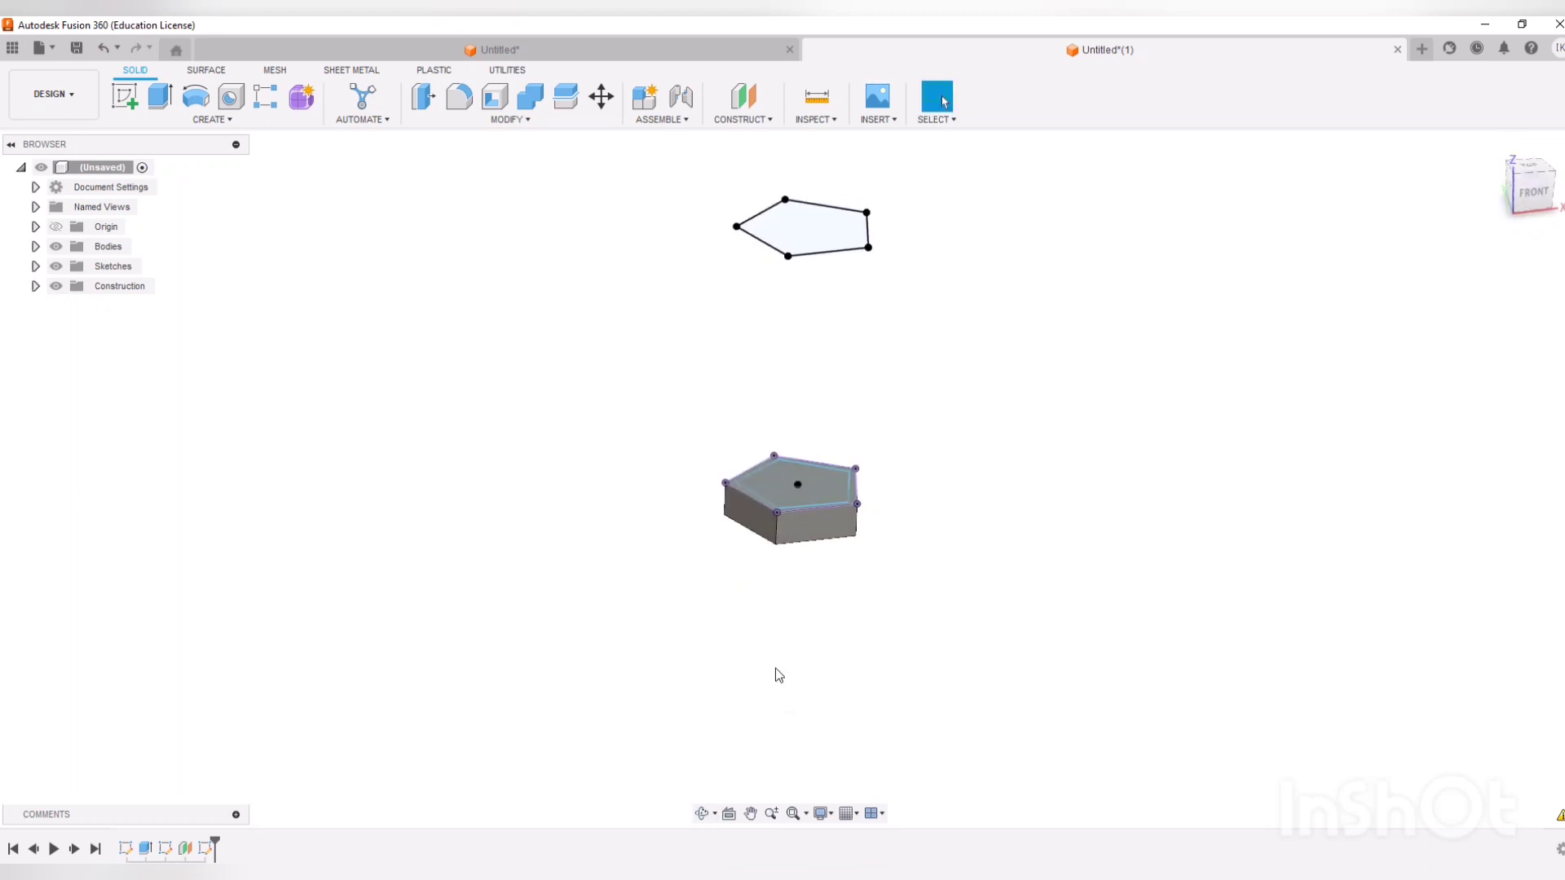
left_click(159, 96)
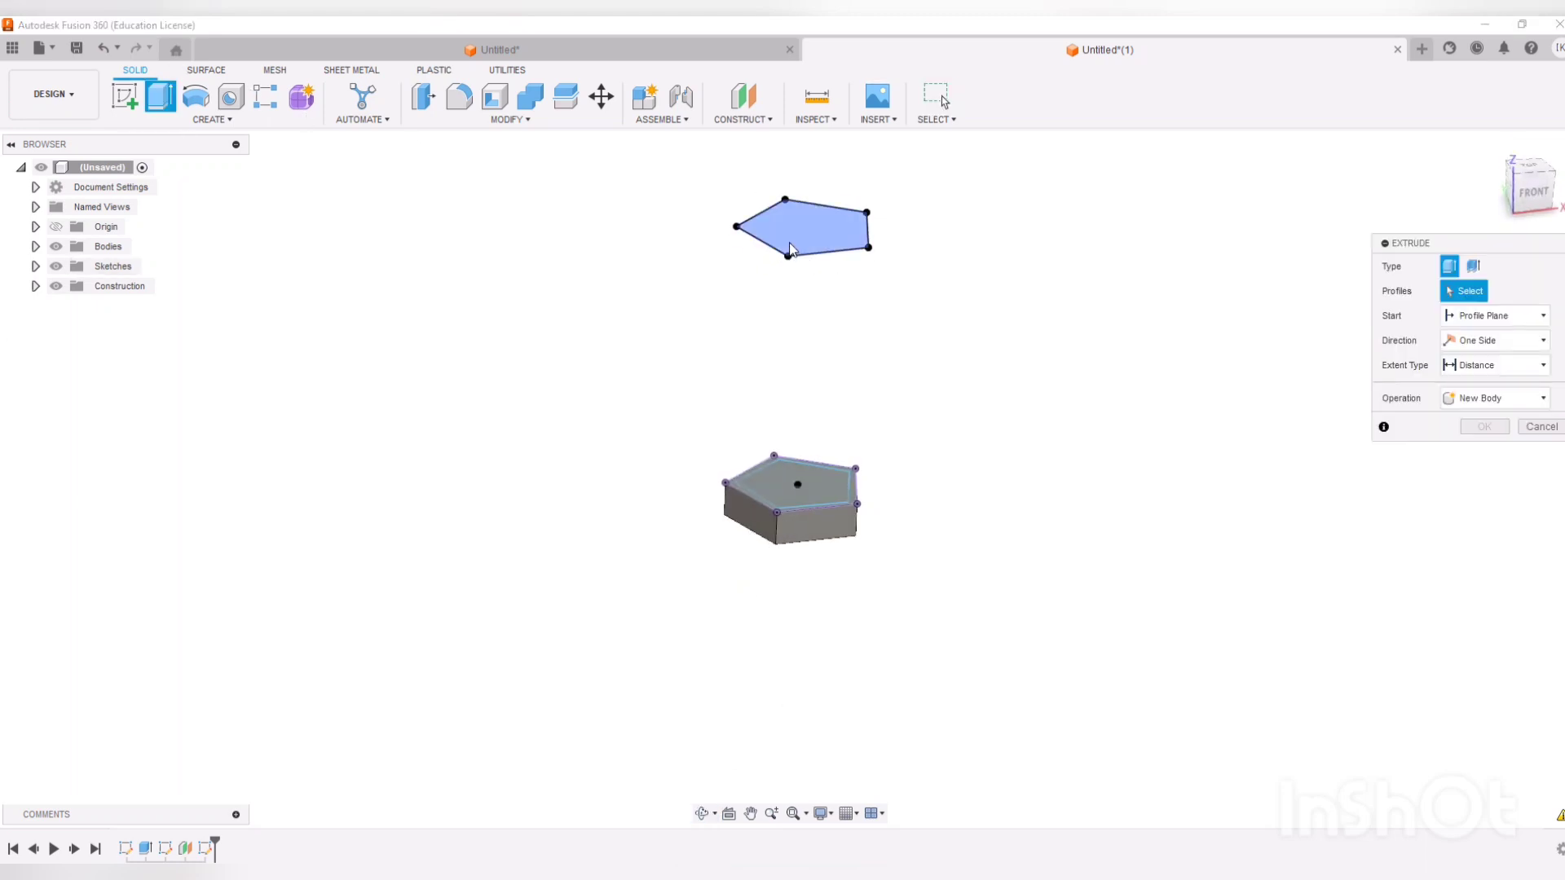
left_click(789, 248)
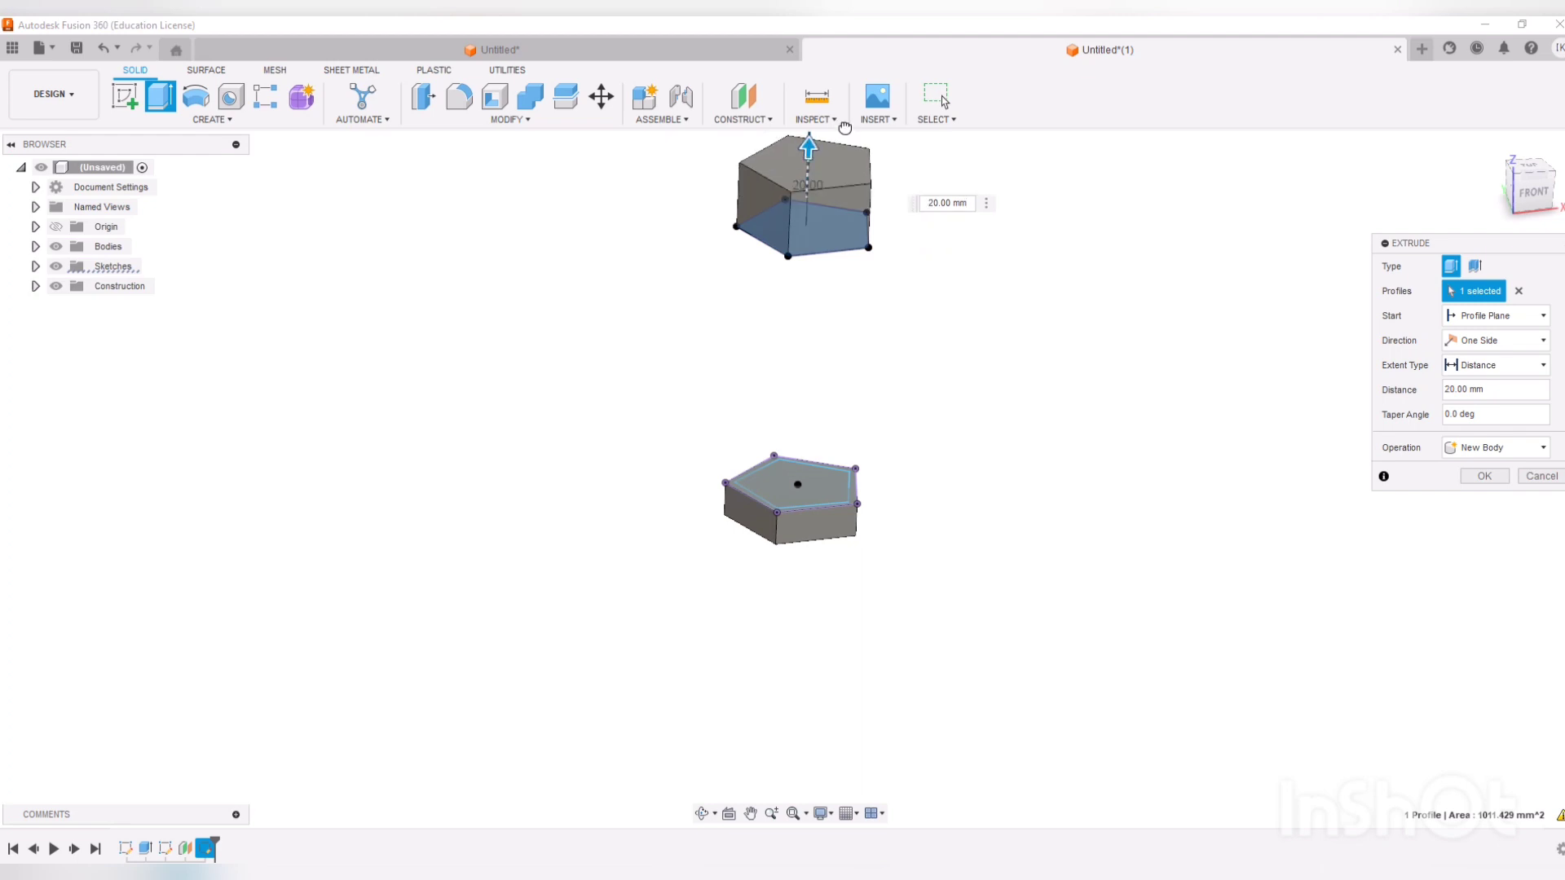
left_click(1485, 477)
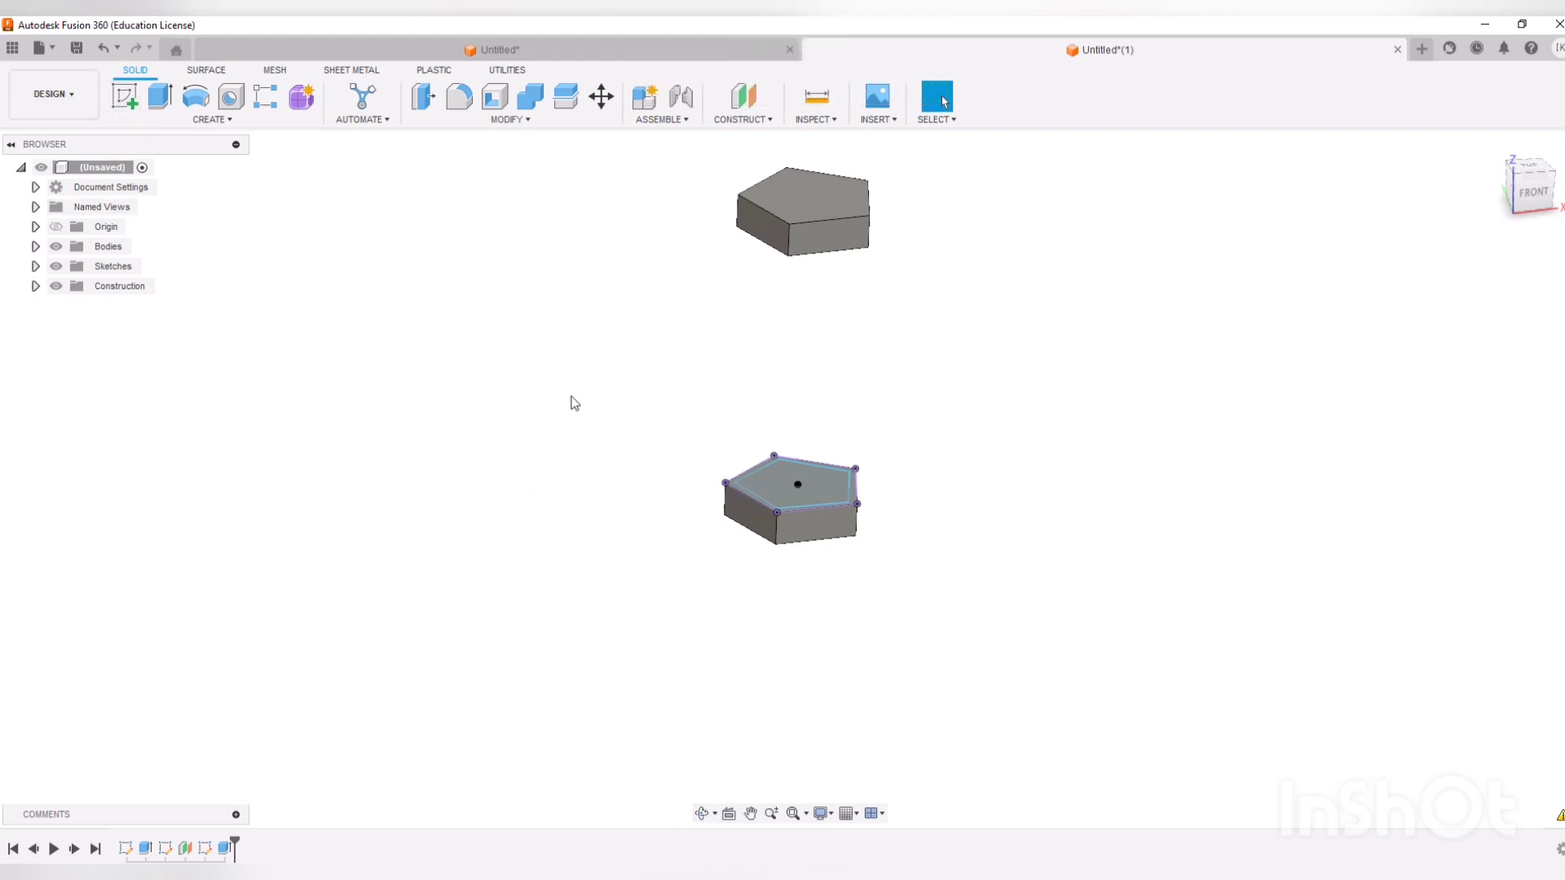
- Start a new sketch on the underside of the upper pentagonal body
left_click(124, 96)
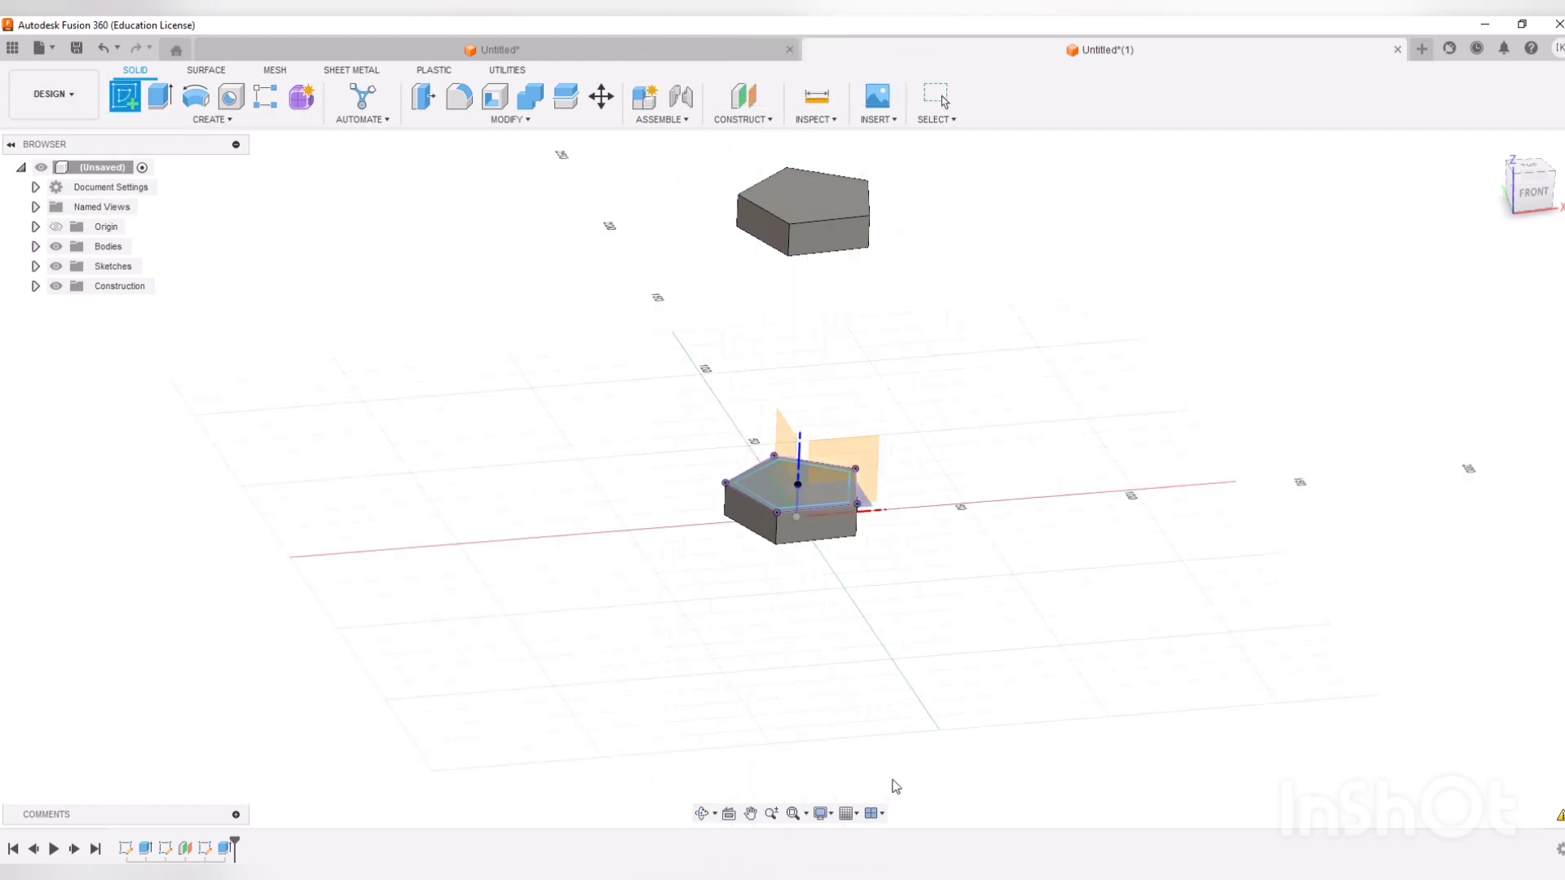
left_click(708, 816)
mouse_move(723, 760)
left_mouse_down()
mouse_move(771, 285)
mouse_move(792, 238)
left_mouse_up()
left_click(792, 238)
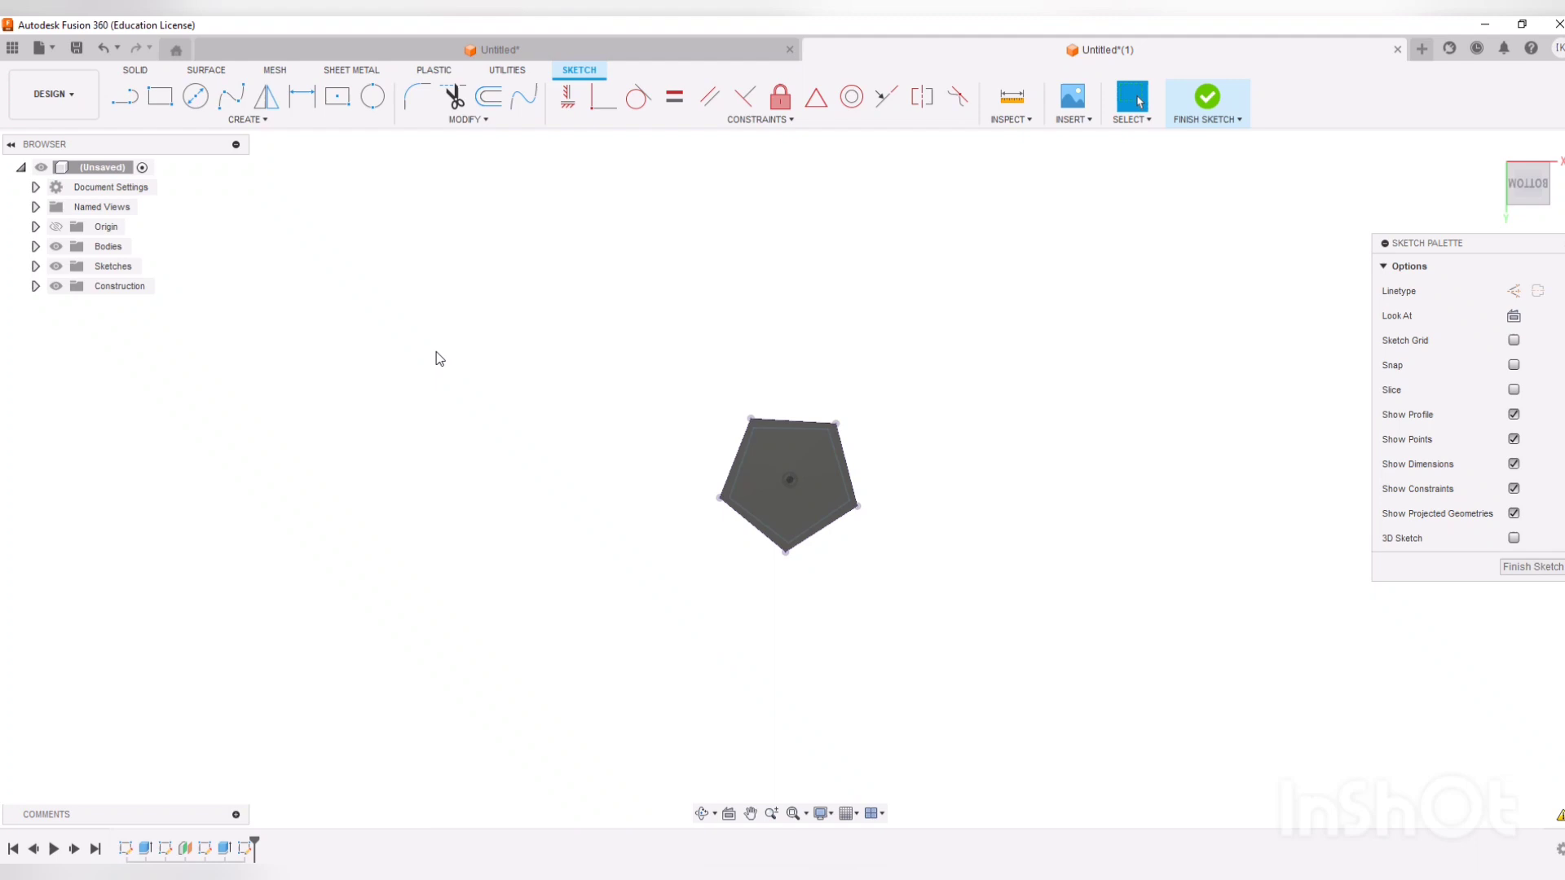
- Project the edges of the lower body's smaller pentagon into the underside sketch with Projection Link enabled
left_click(140, 121)
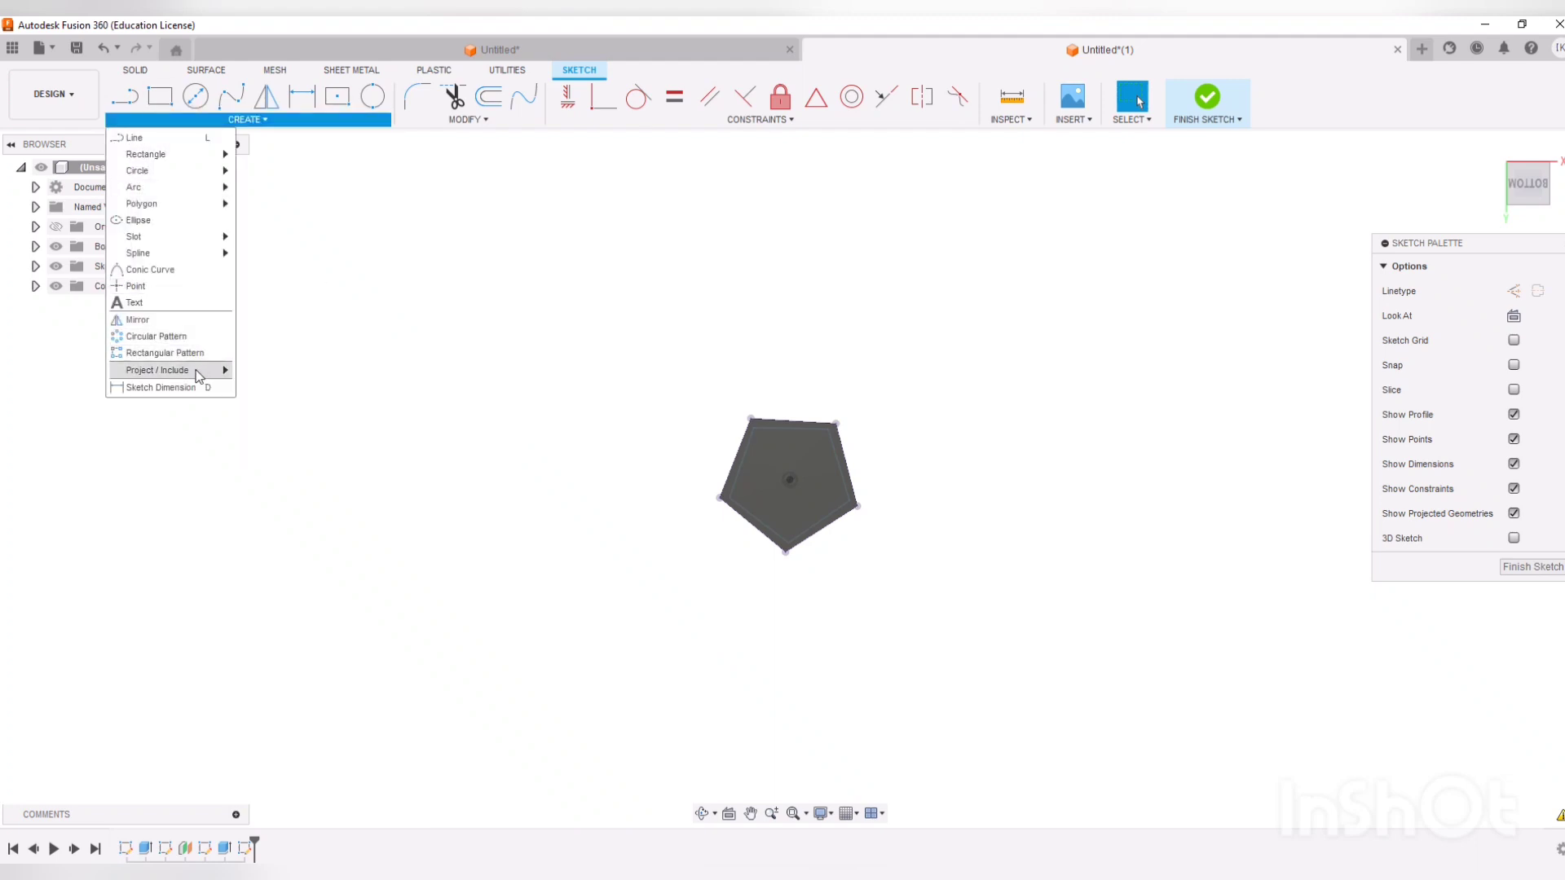
mouse_move(218, 373)
left_click(353, 377)
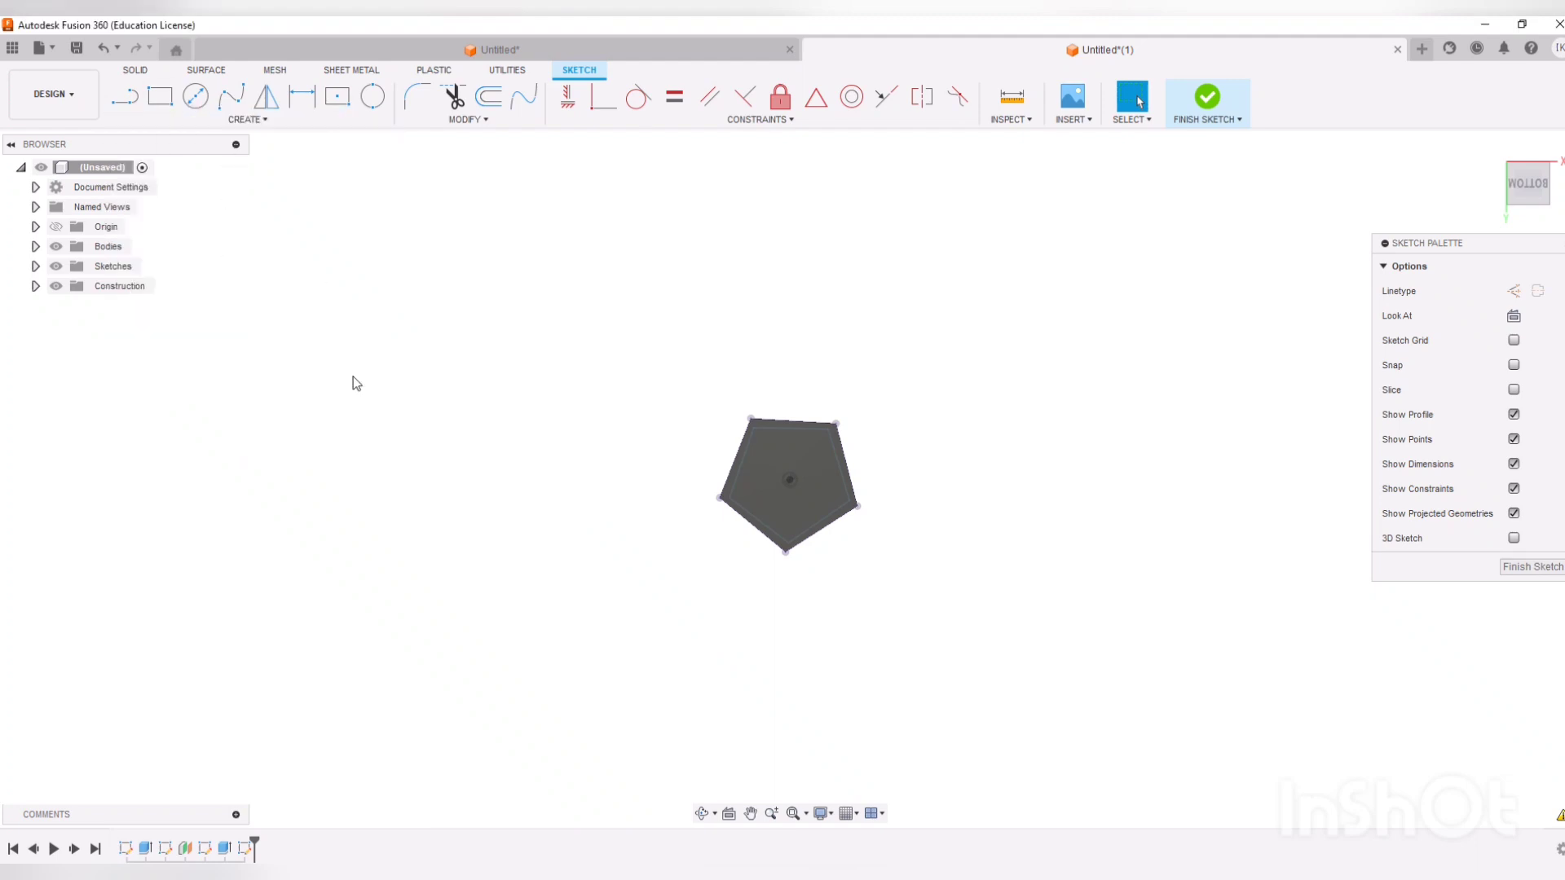
left_click(737, 461)
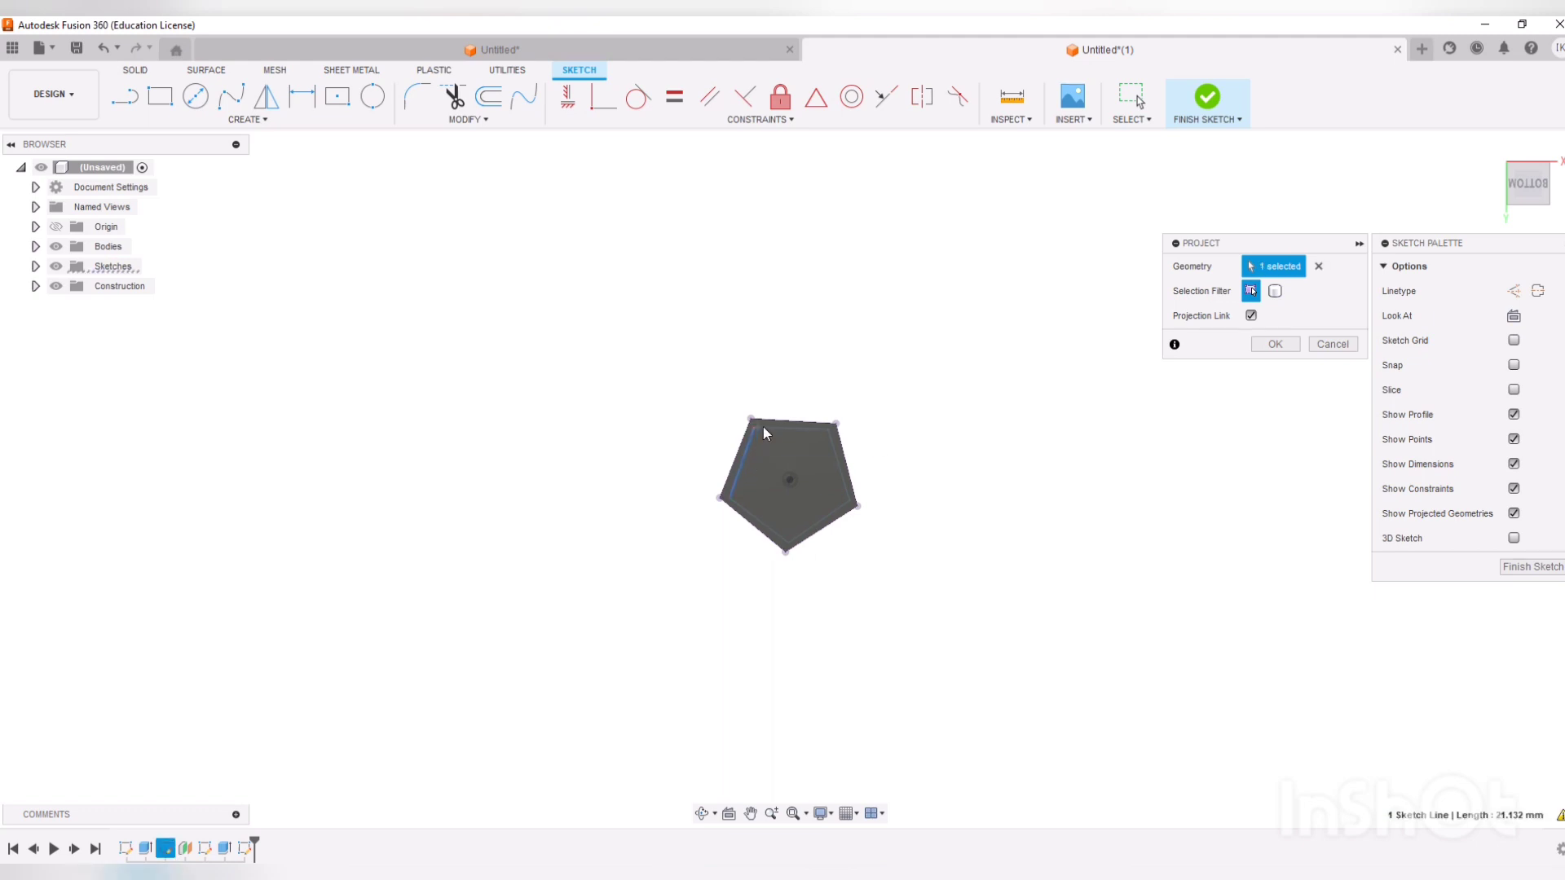
left_click(763, 425)
left_click(838, 457)
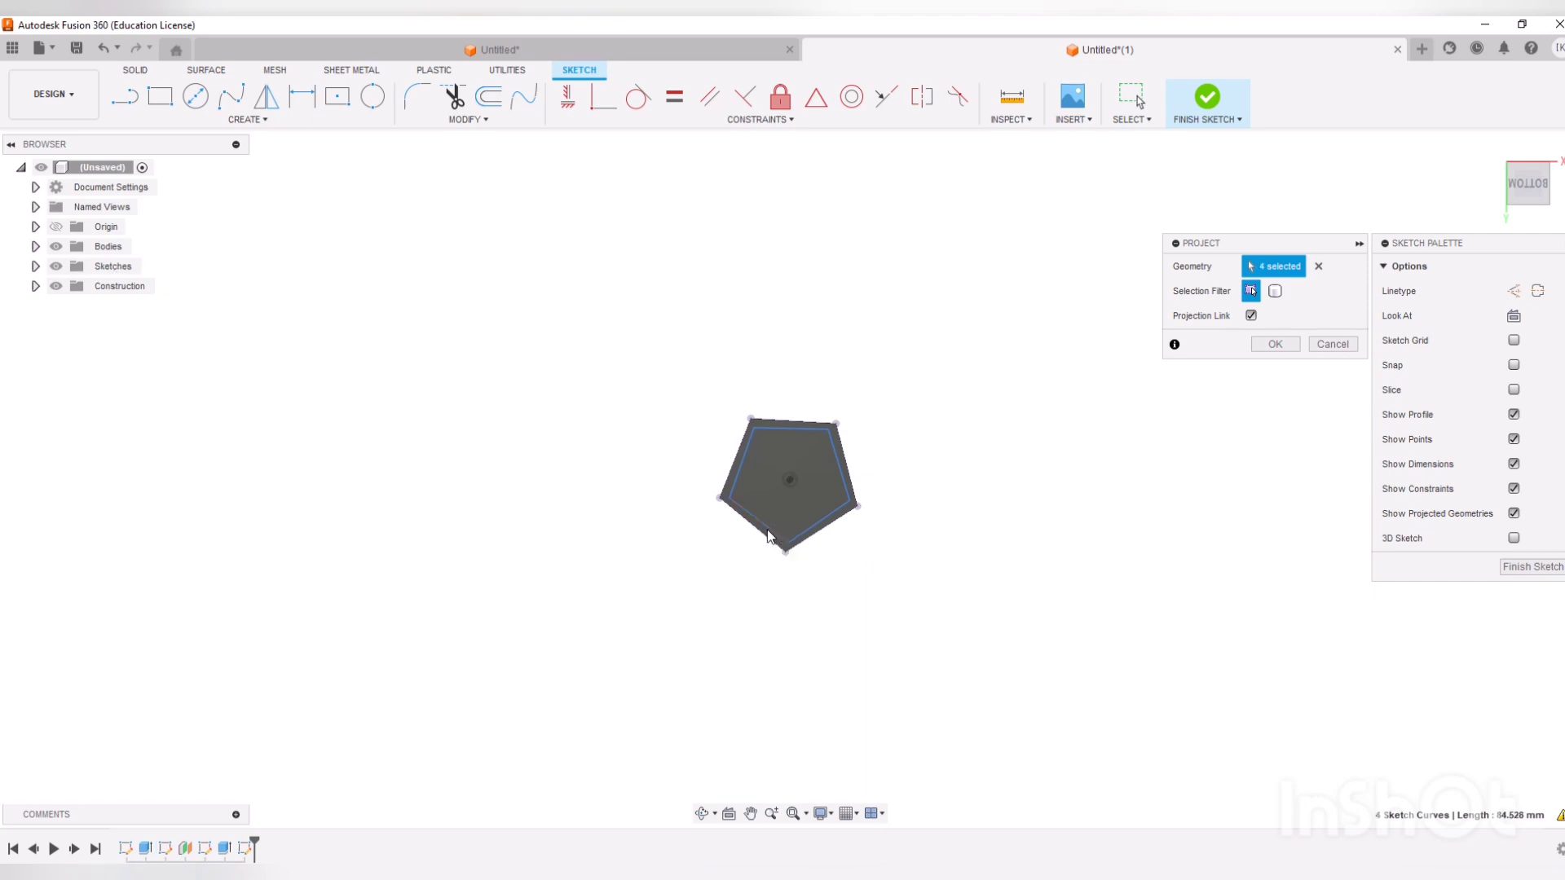
left_click(1291, 345)
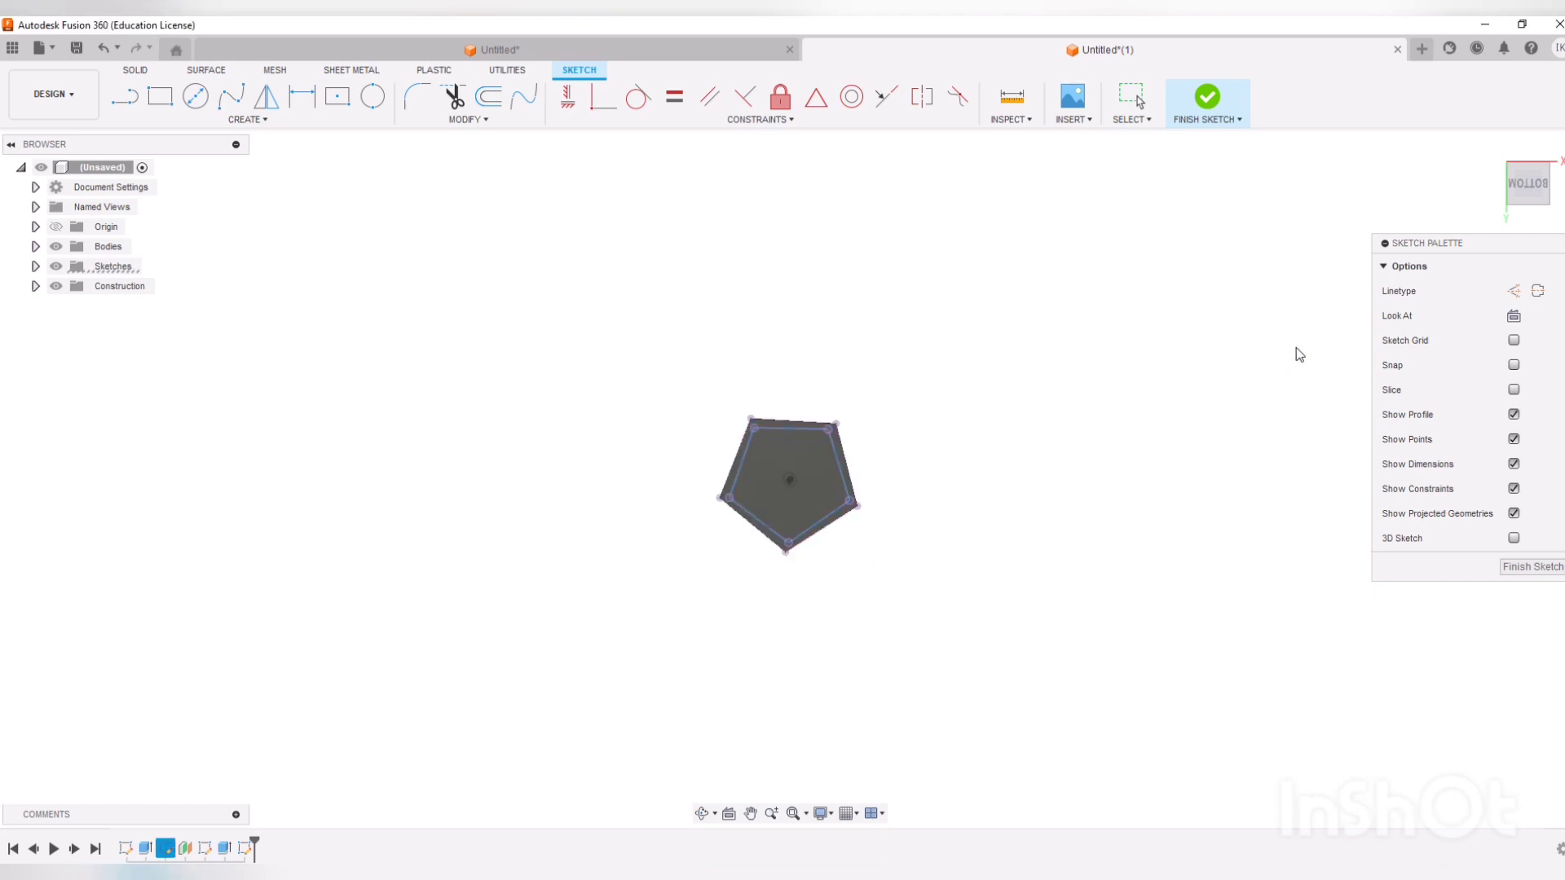
- Trace the projected smaller pentagon with lines through its five corners, and finish the sketch
left_click(125, 96)
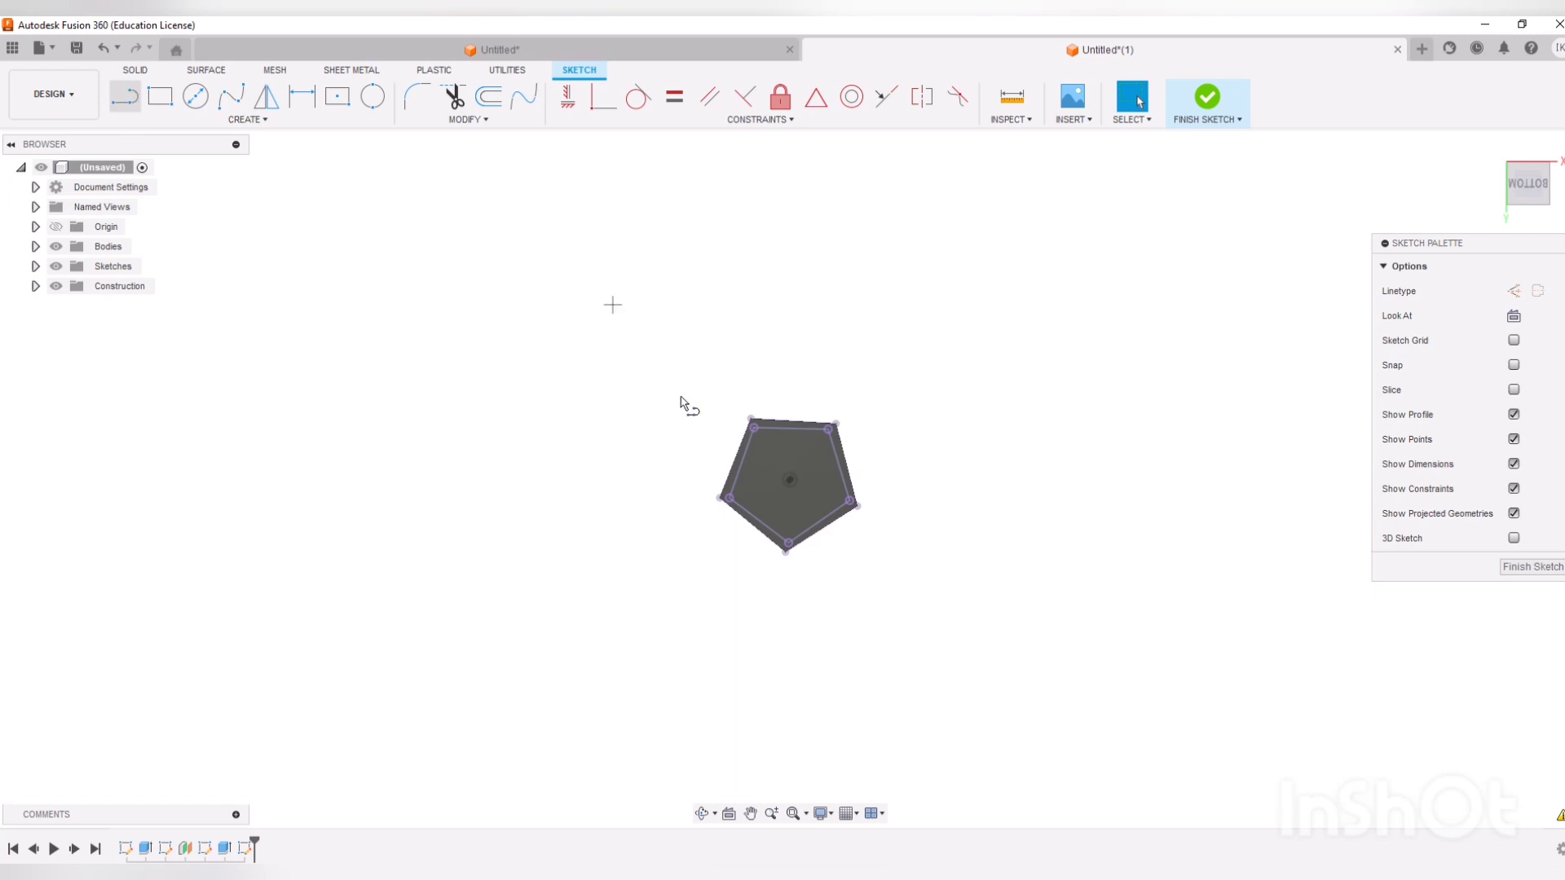
left_click(729, 499)
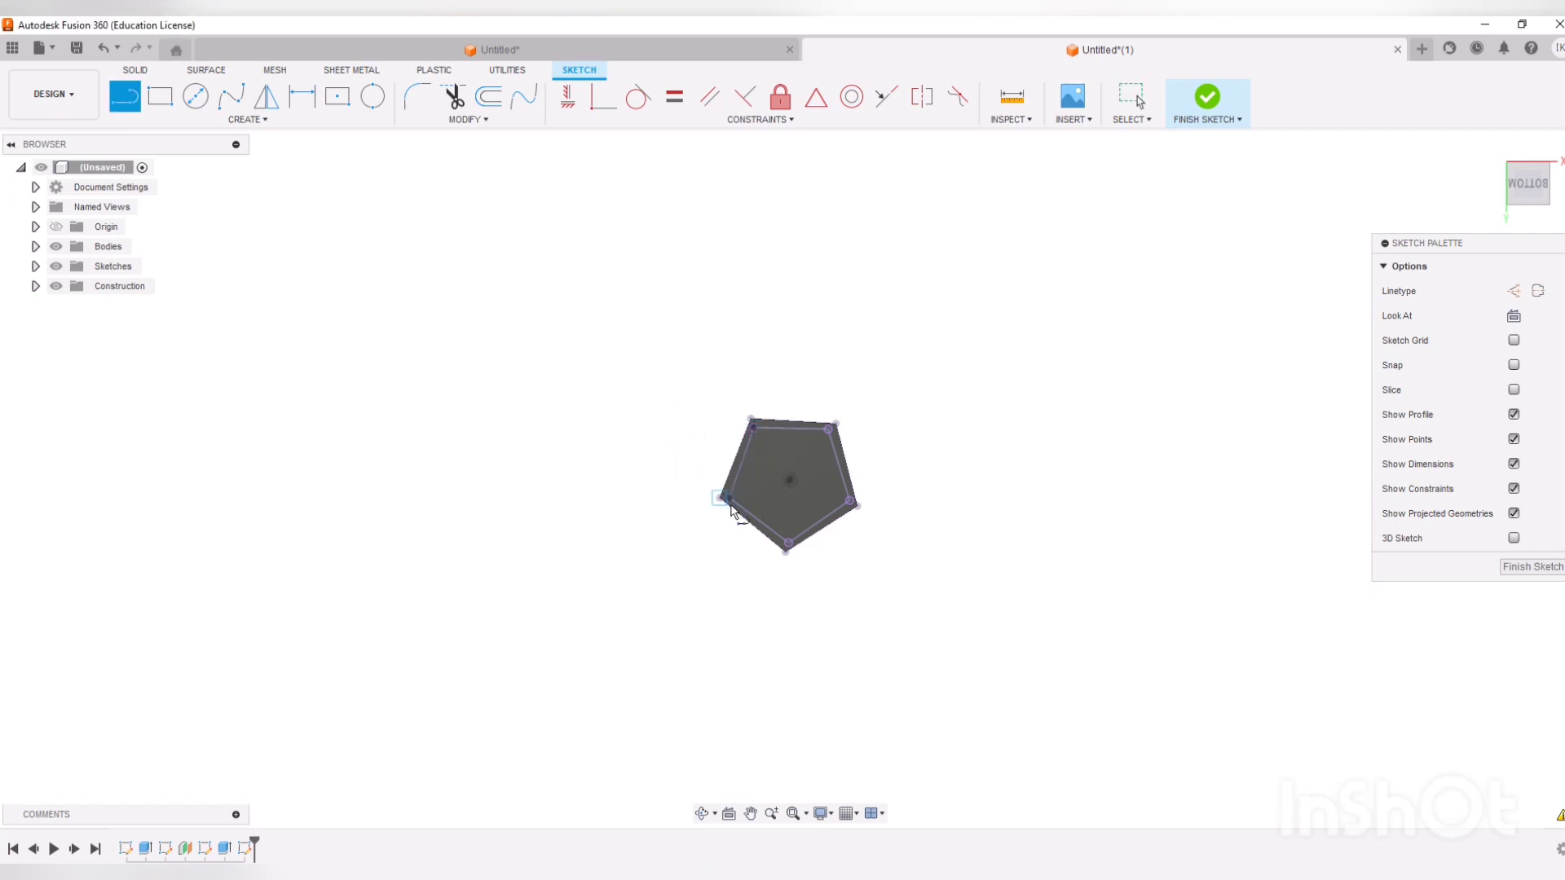
left_click(788, 547)
left_click(850, 501)
left_click(830, 430)
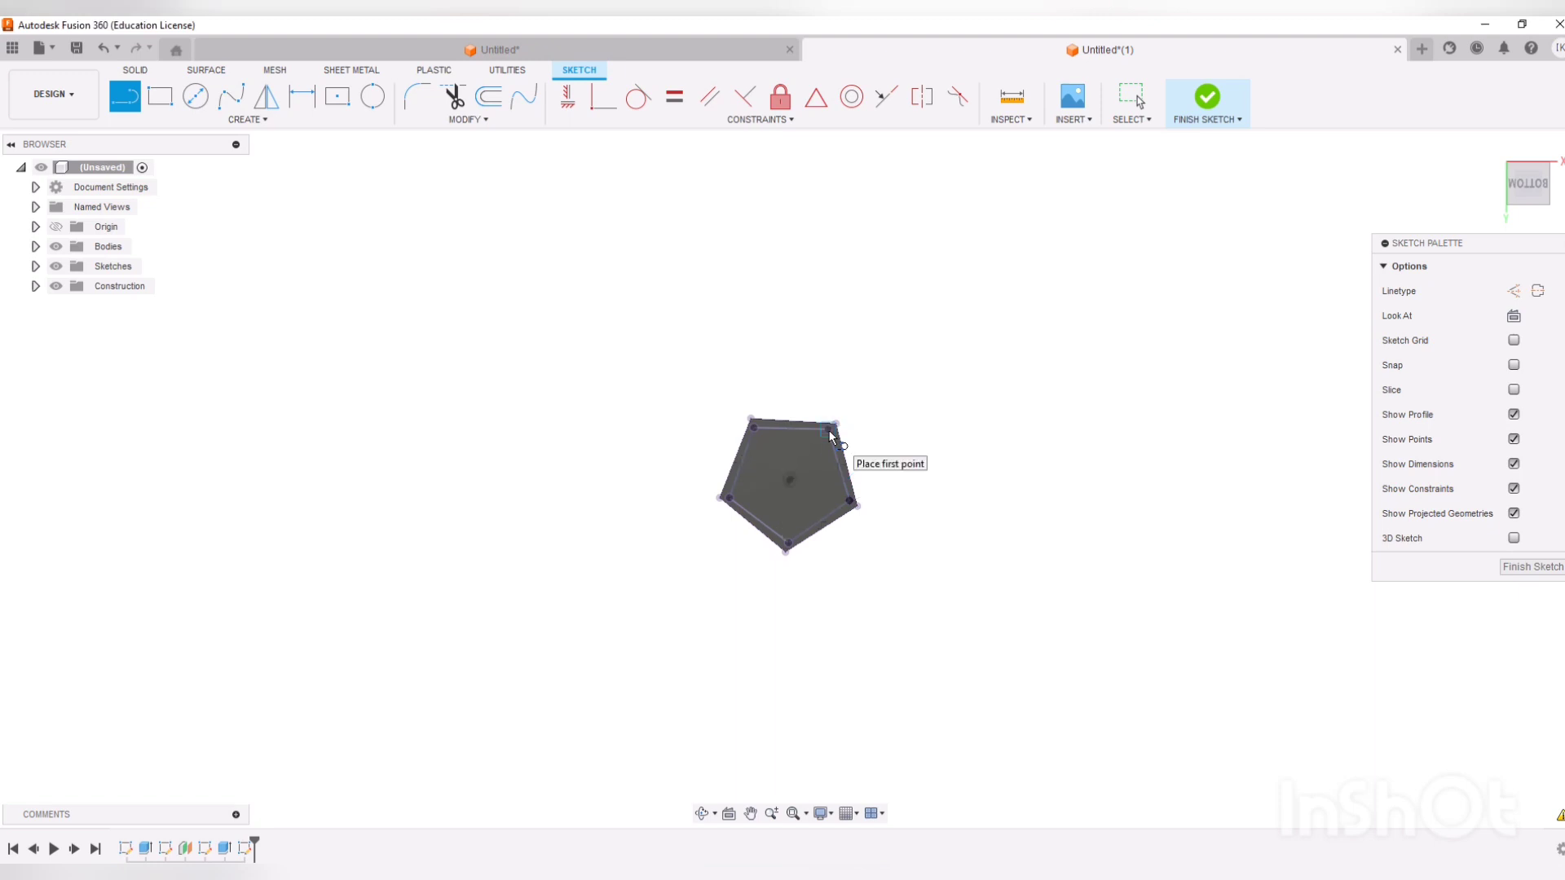
left_click(754, 426)
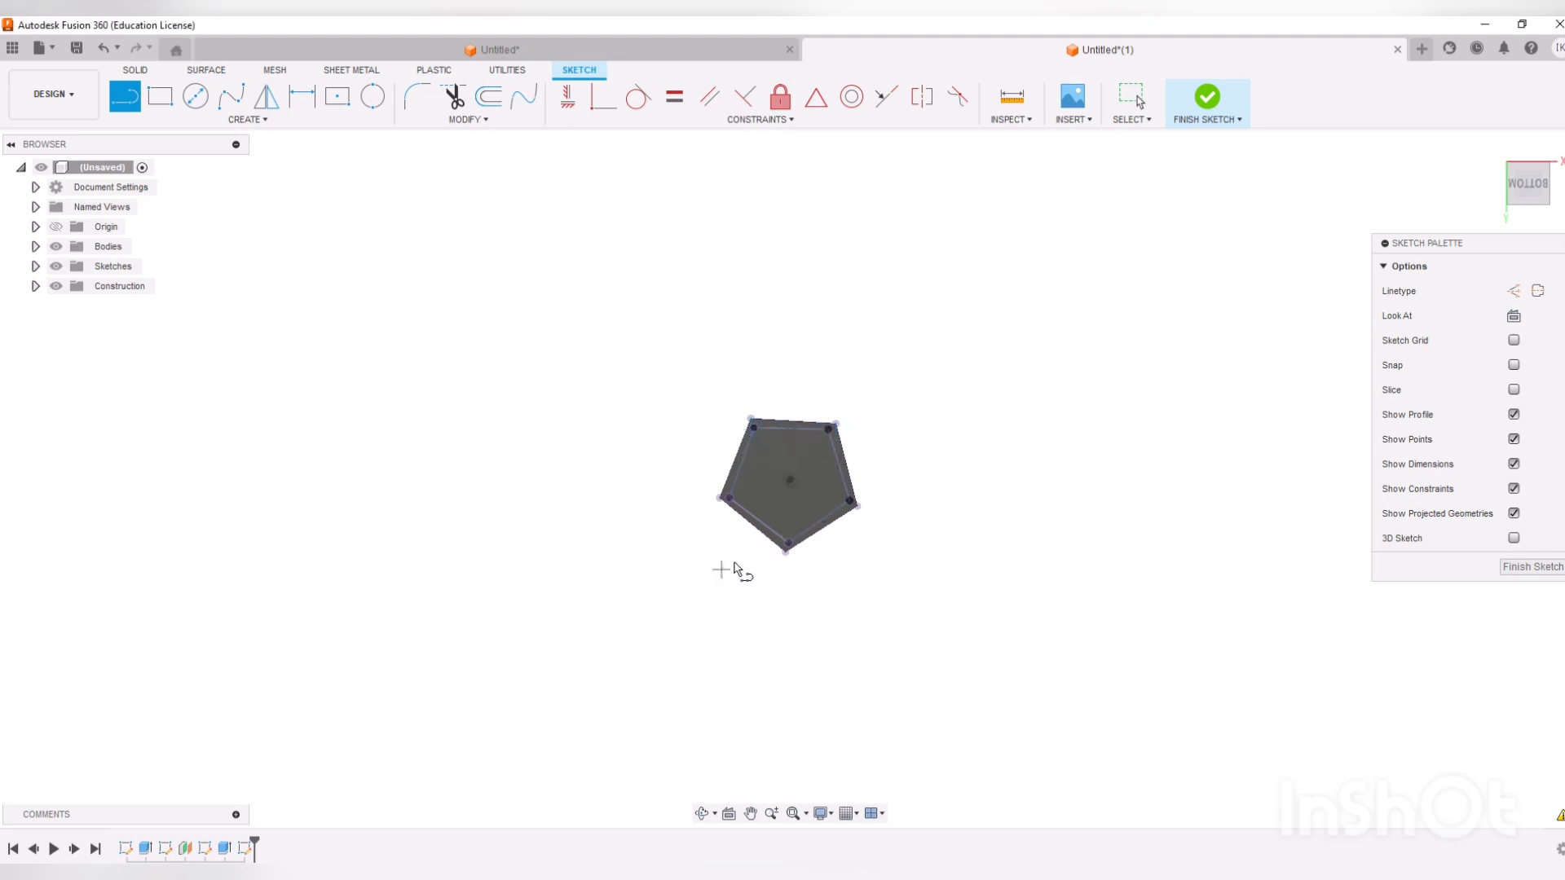
key("Escape")
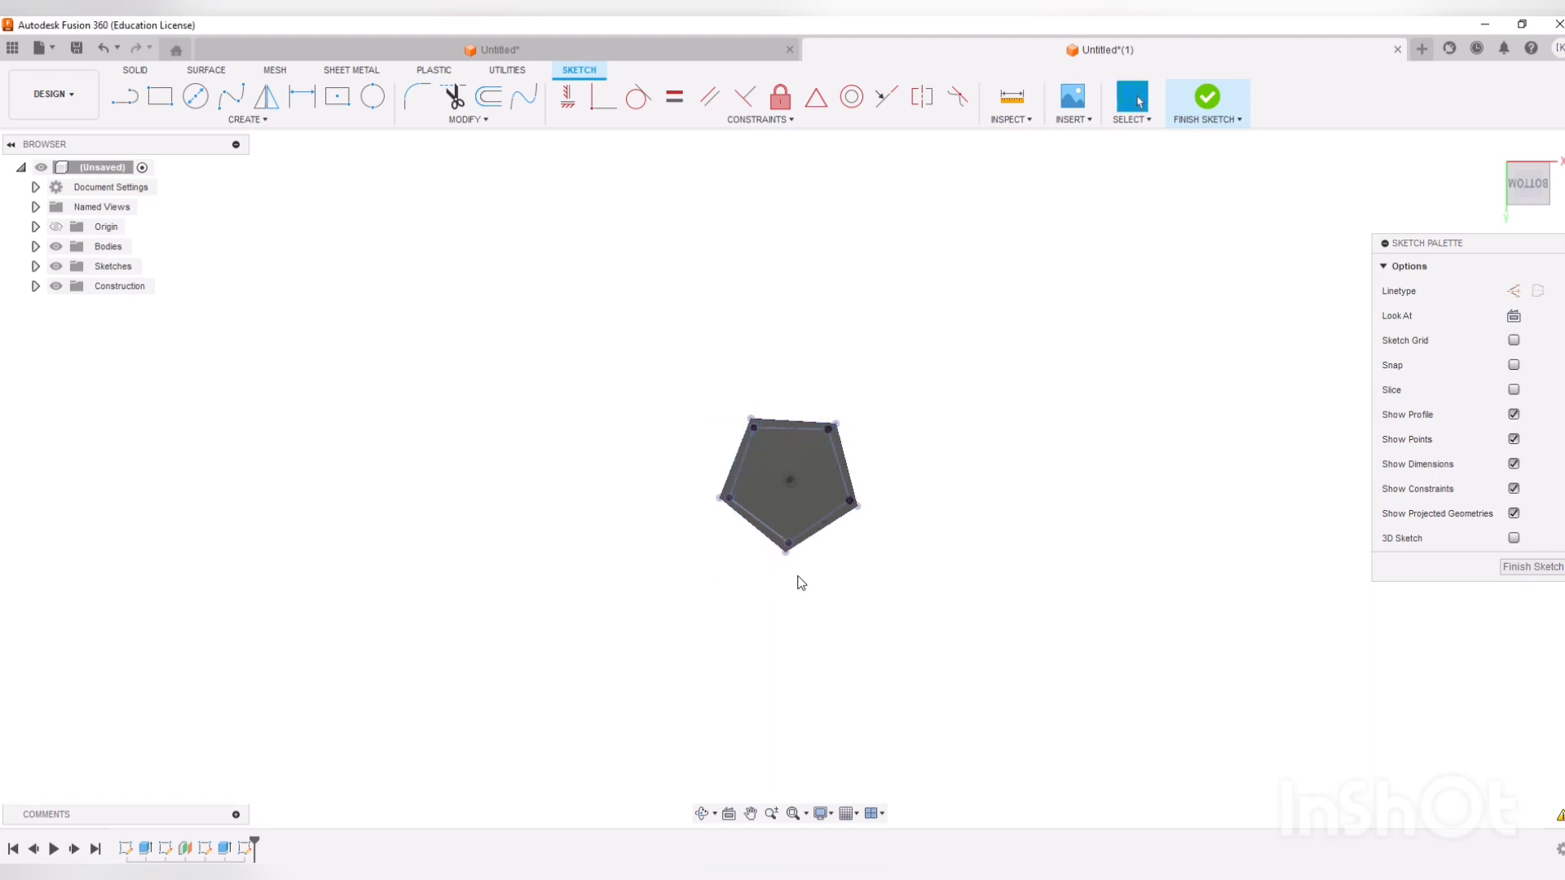
left_click(1548, 568)
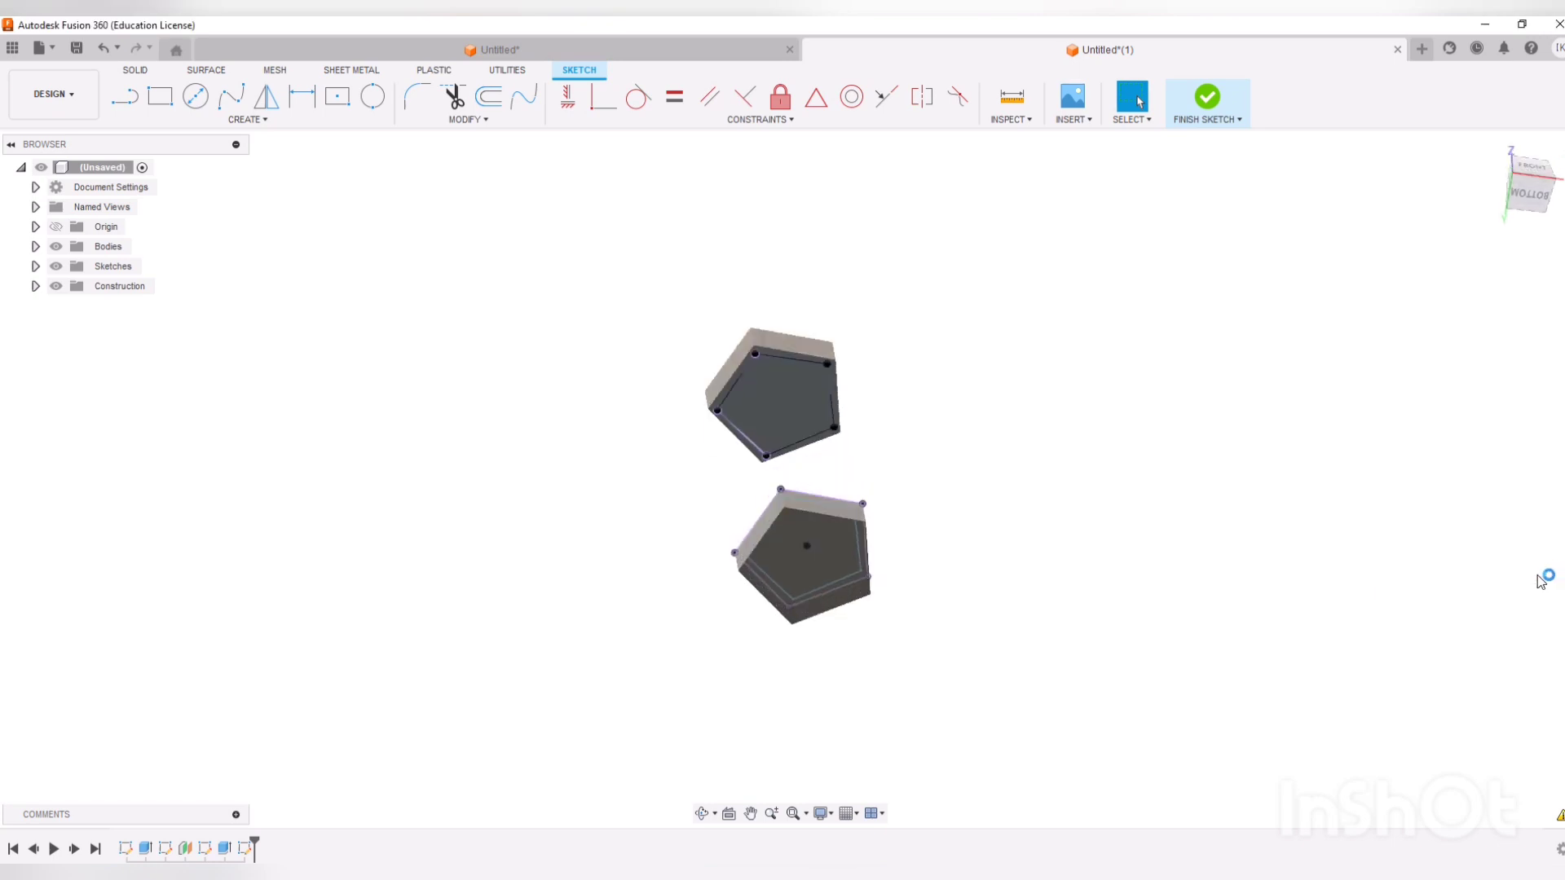
- Create a construction plane offset 45 mm above the XY plane, between the two pentagonal bodies
left_click(702, 814)
left_click_drag(721, 738, 836, 663)
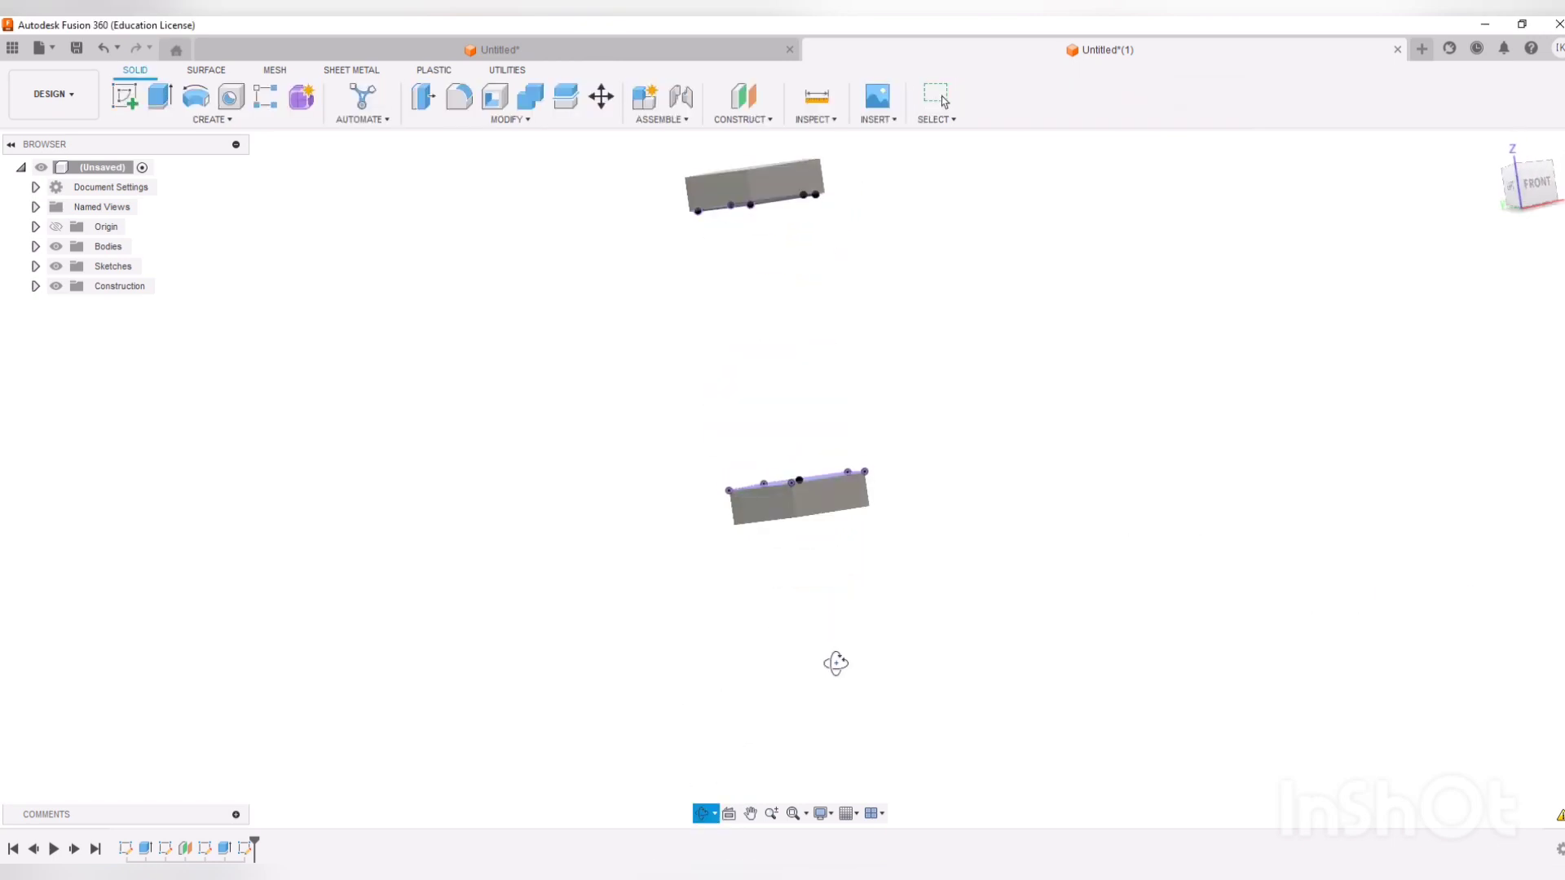
left_click(1537, 195)
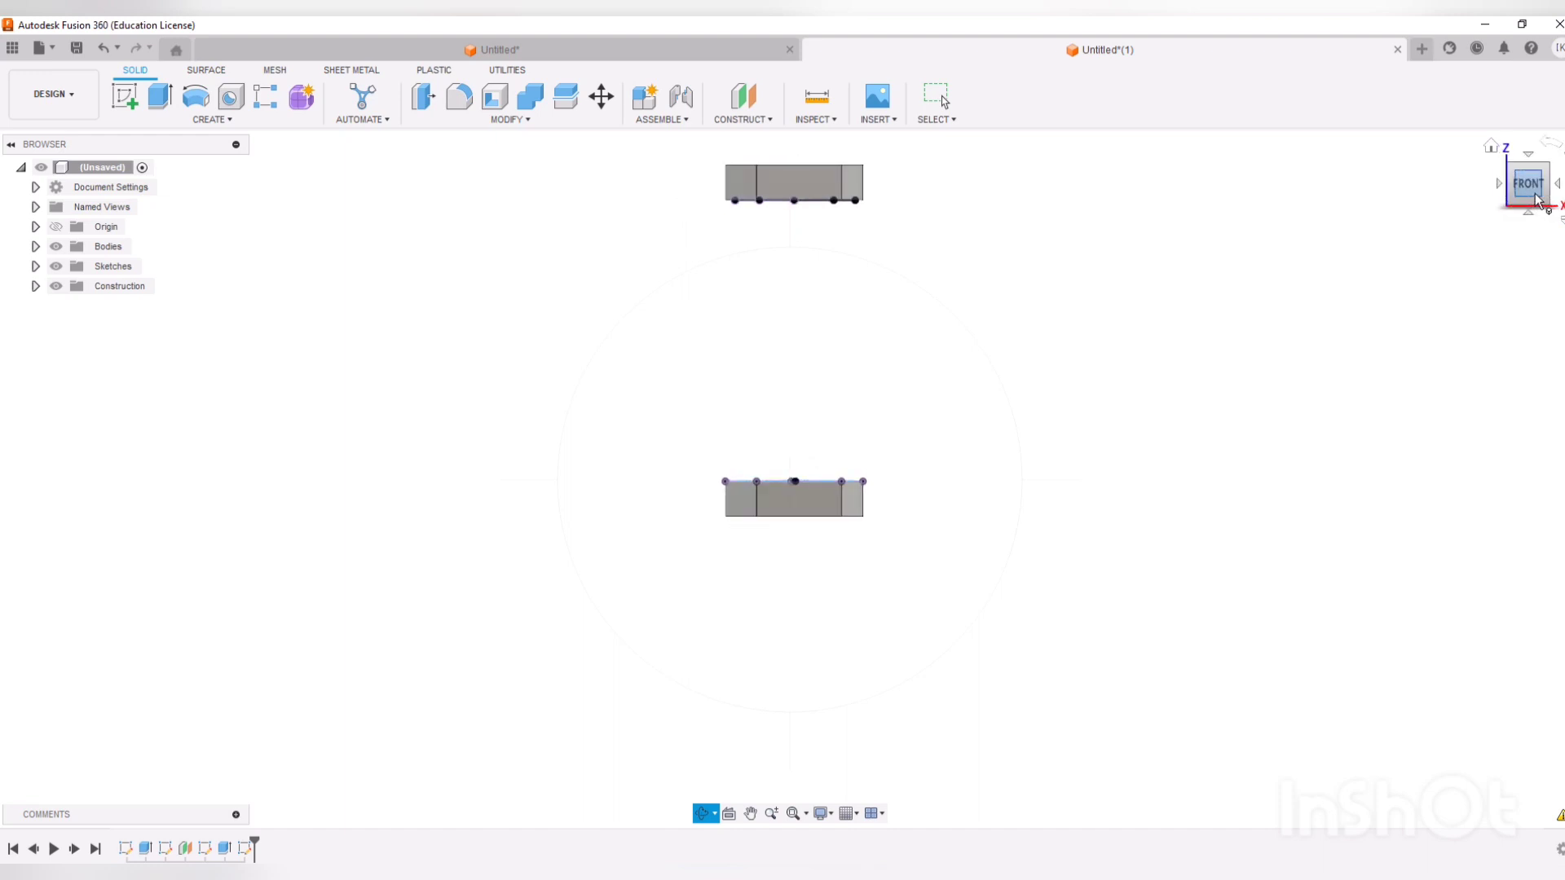
key("Escape")
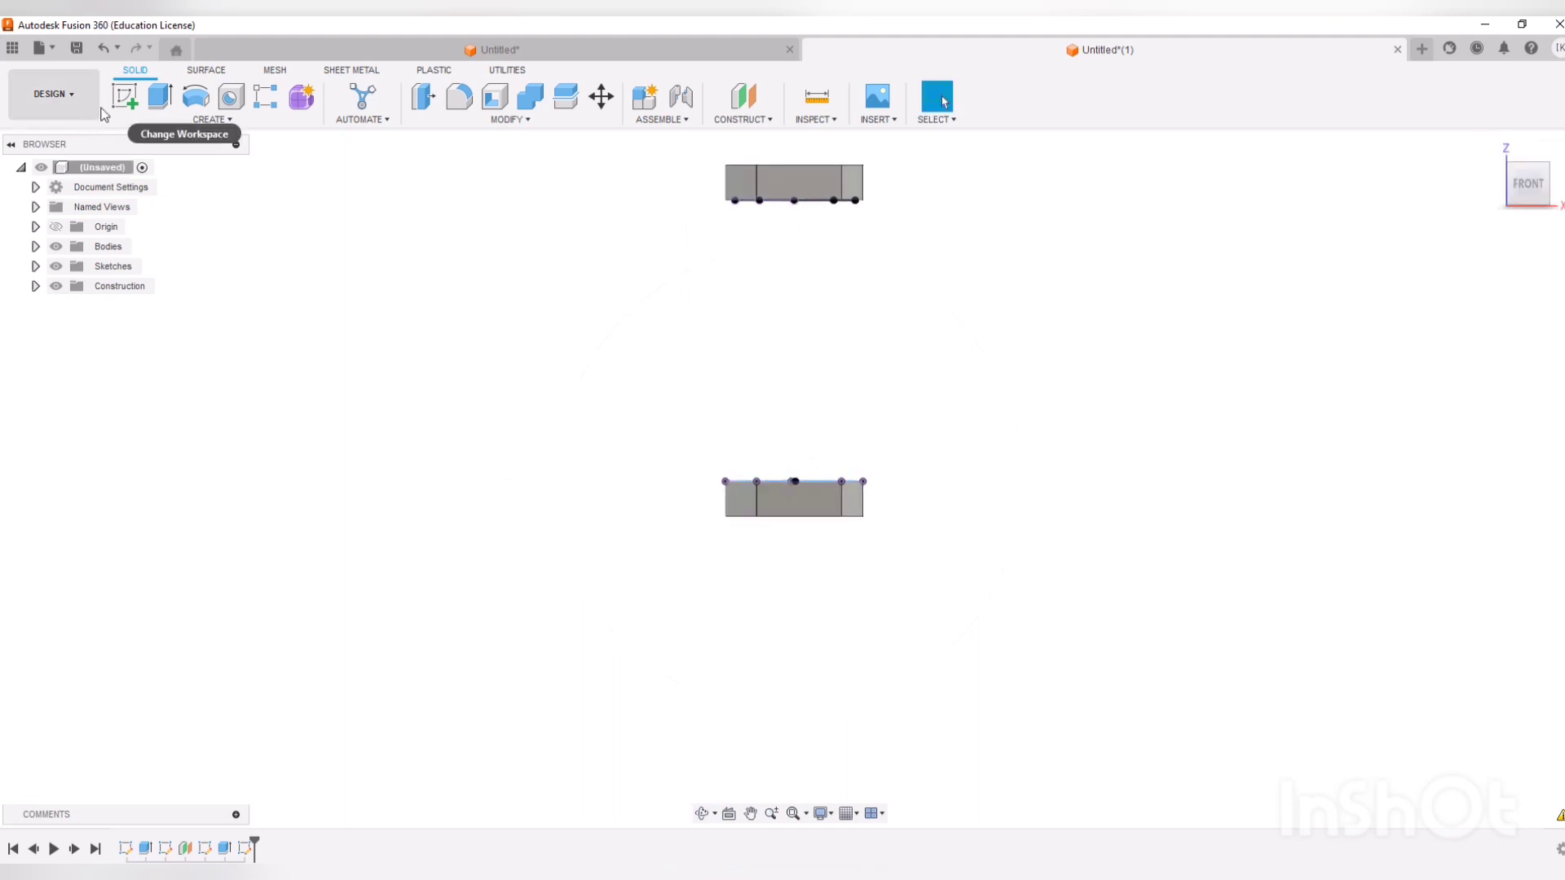
left_click(756, 112)
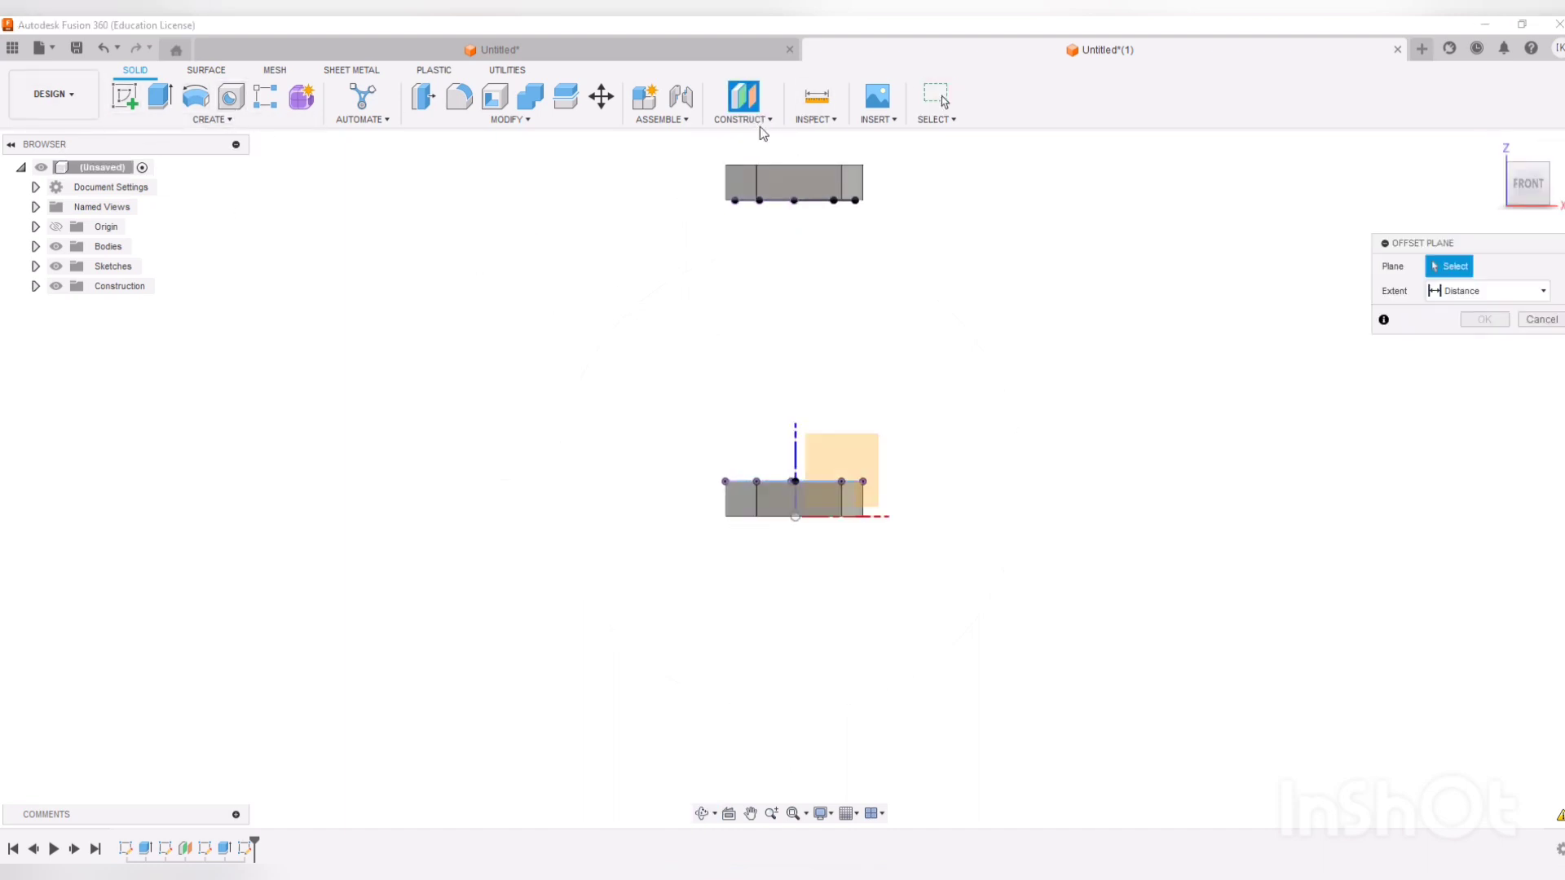
left_click(879, 522)
left_click_drag(859, 467, 863, 323)
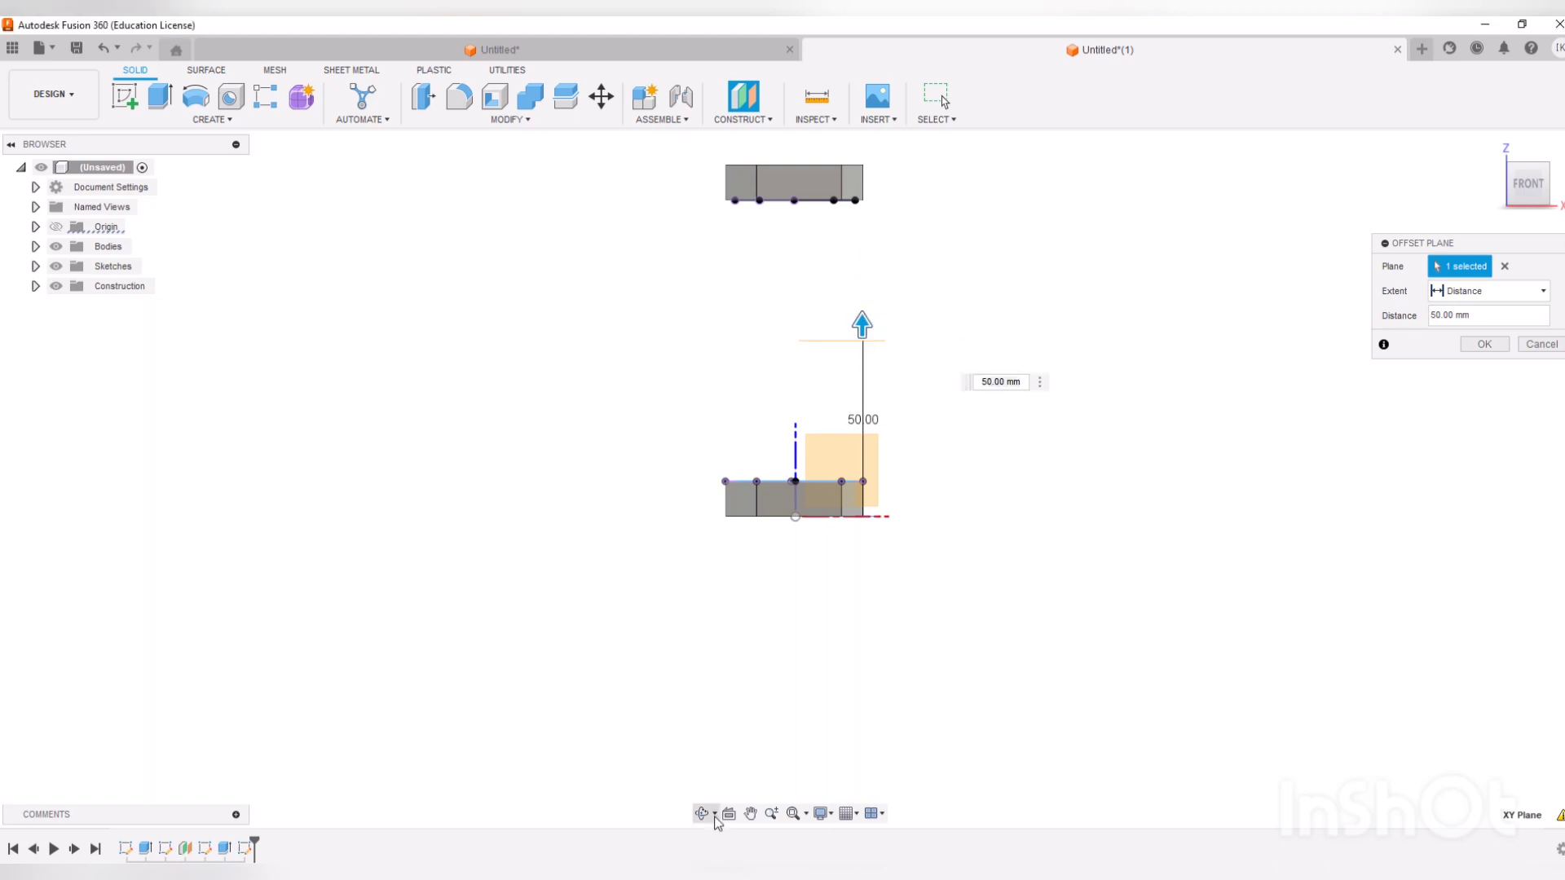
mouse_move(861, 318)
left_mouse_down()
mouse_move(875, 346)
mouse_move(873, 321)
left_mouse_up()
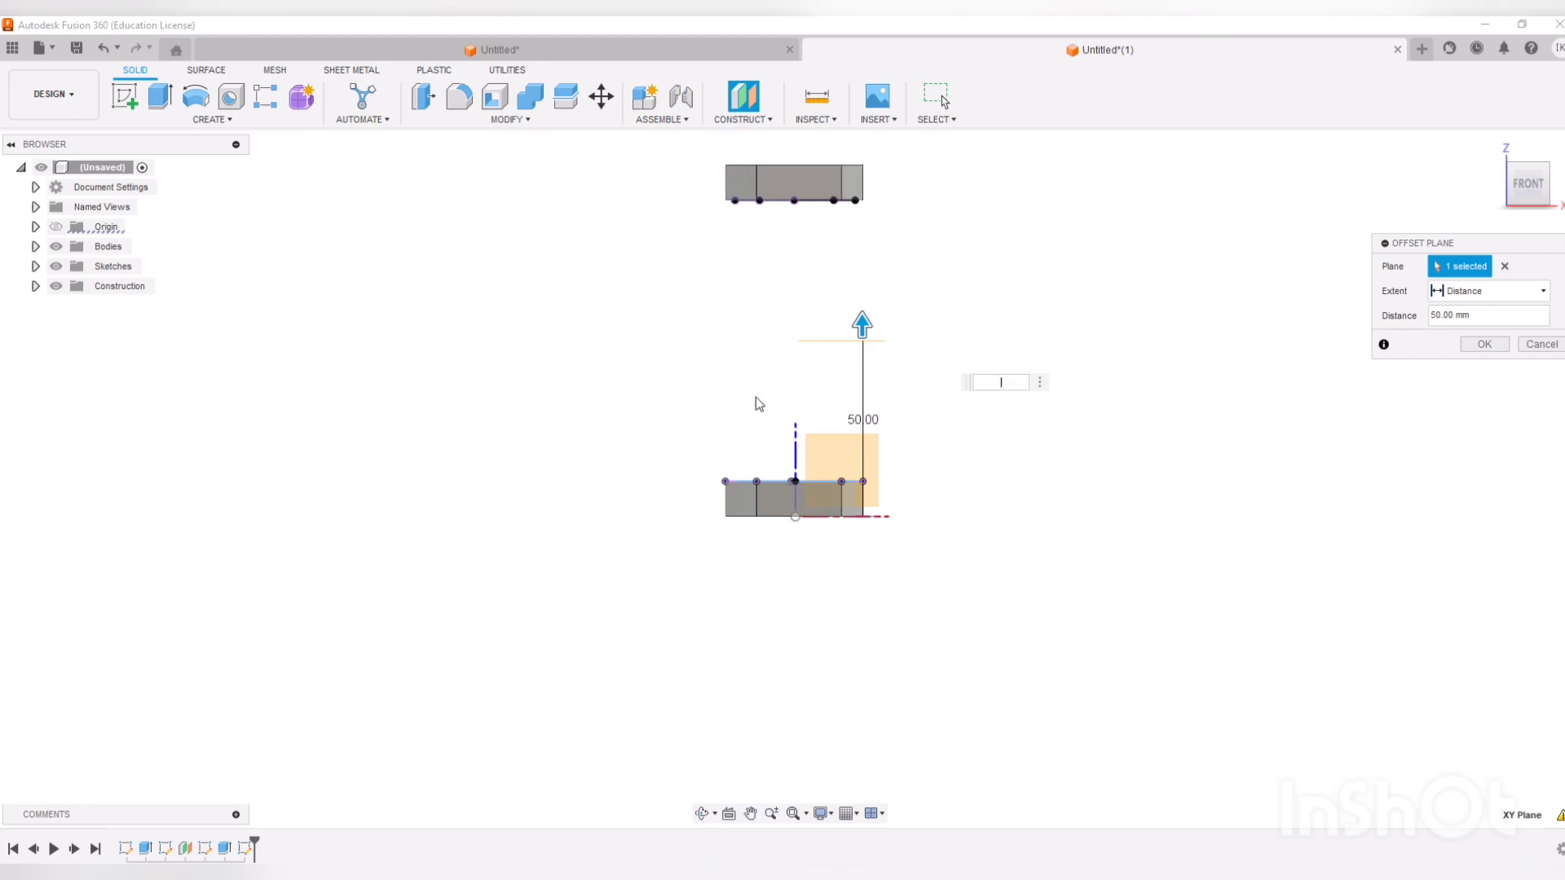
type("45")
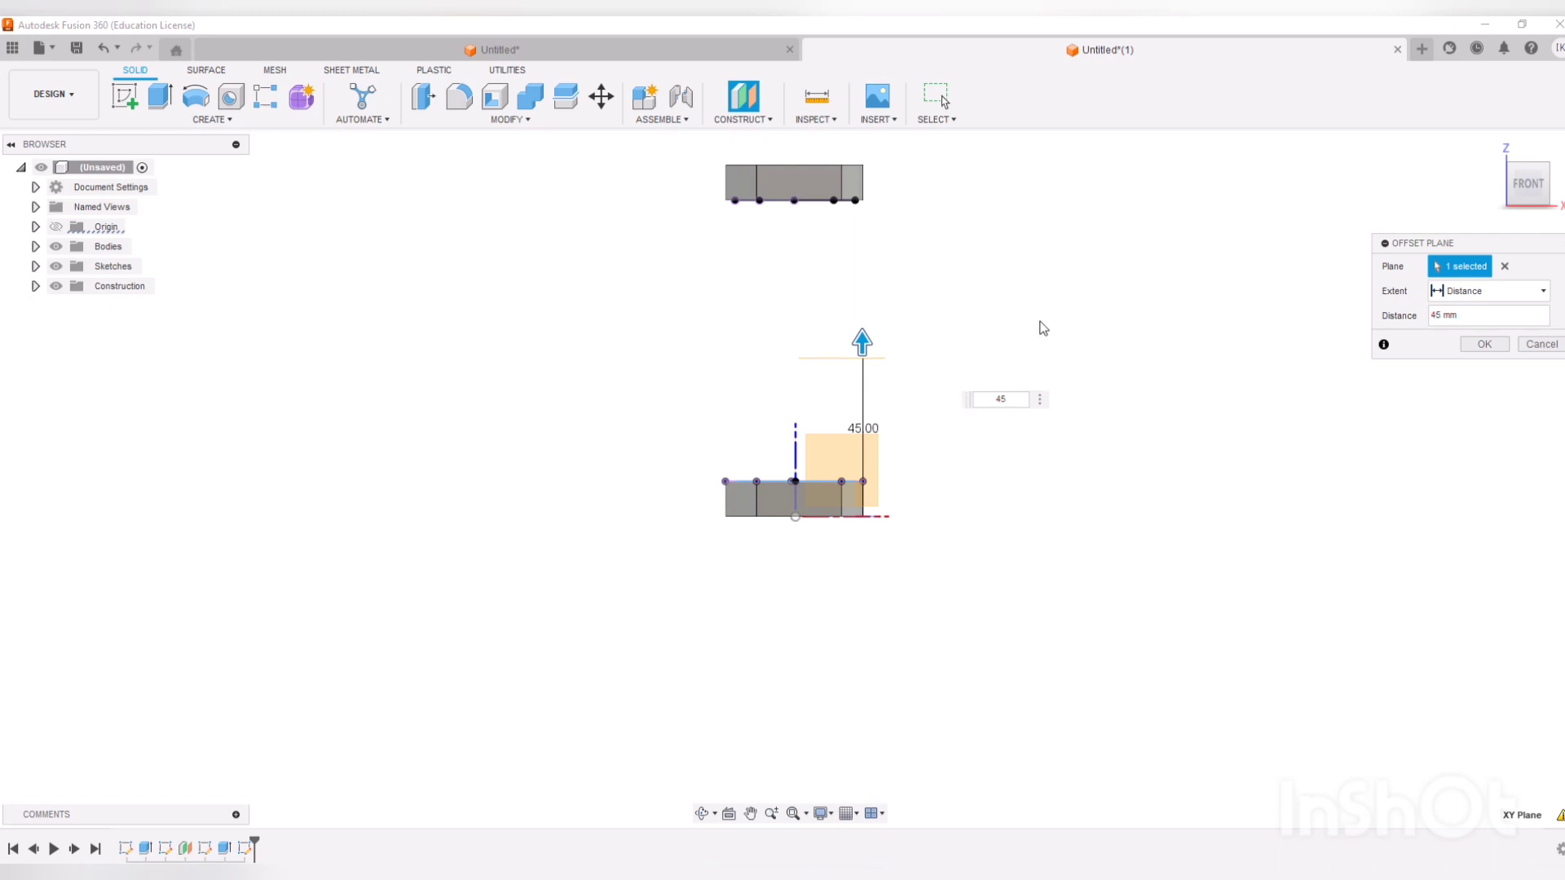
key("BackSpace")
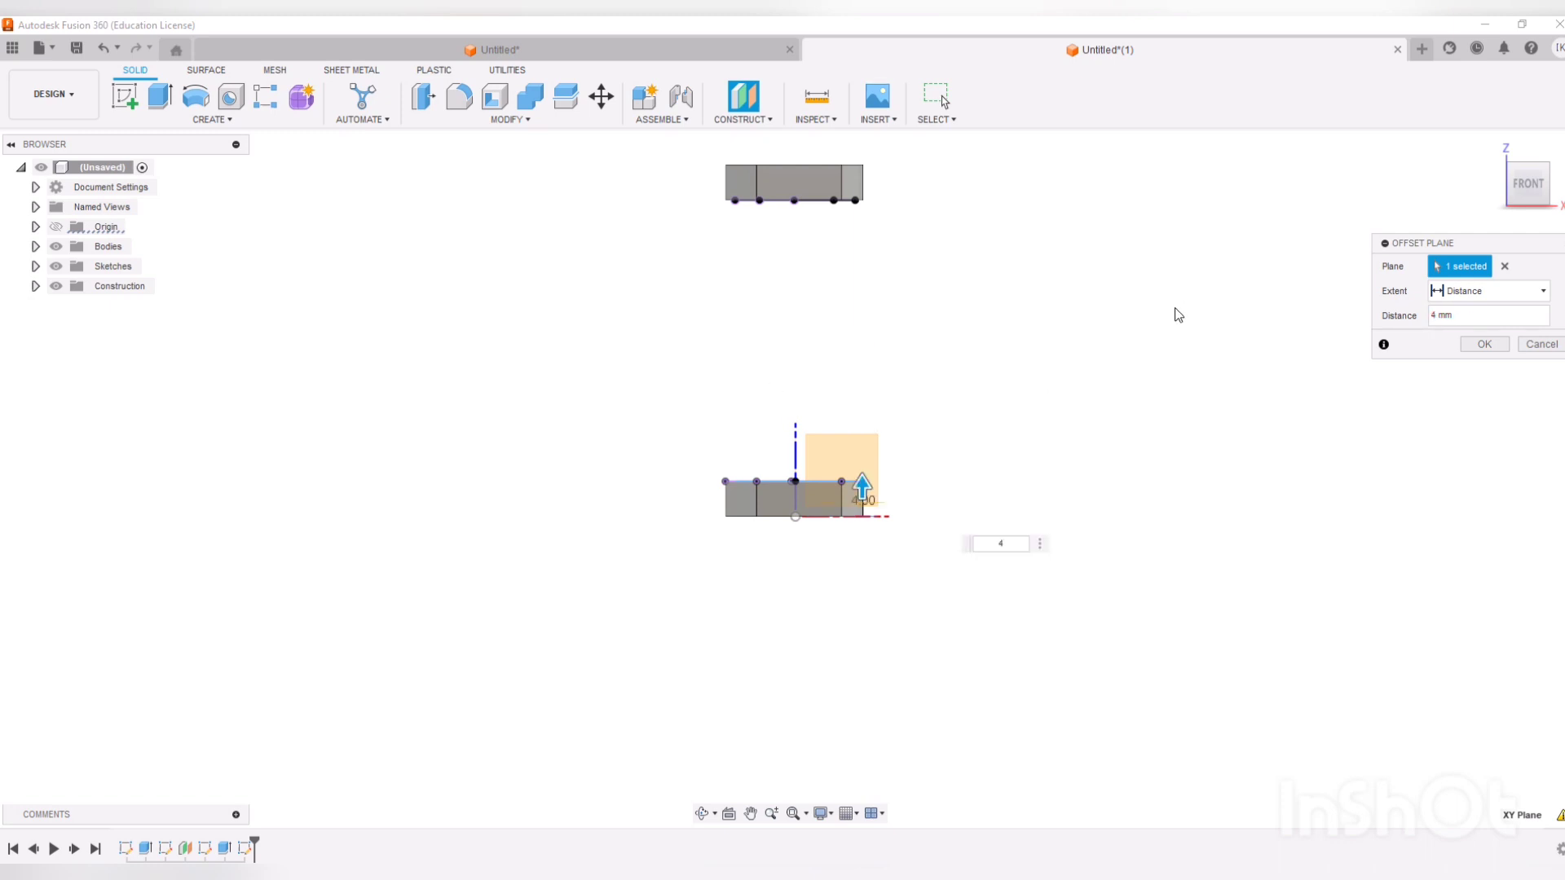
type("50")
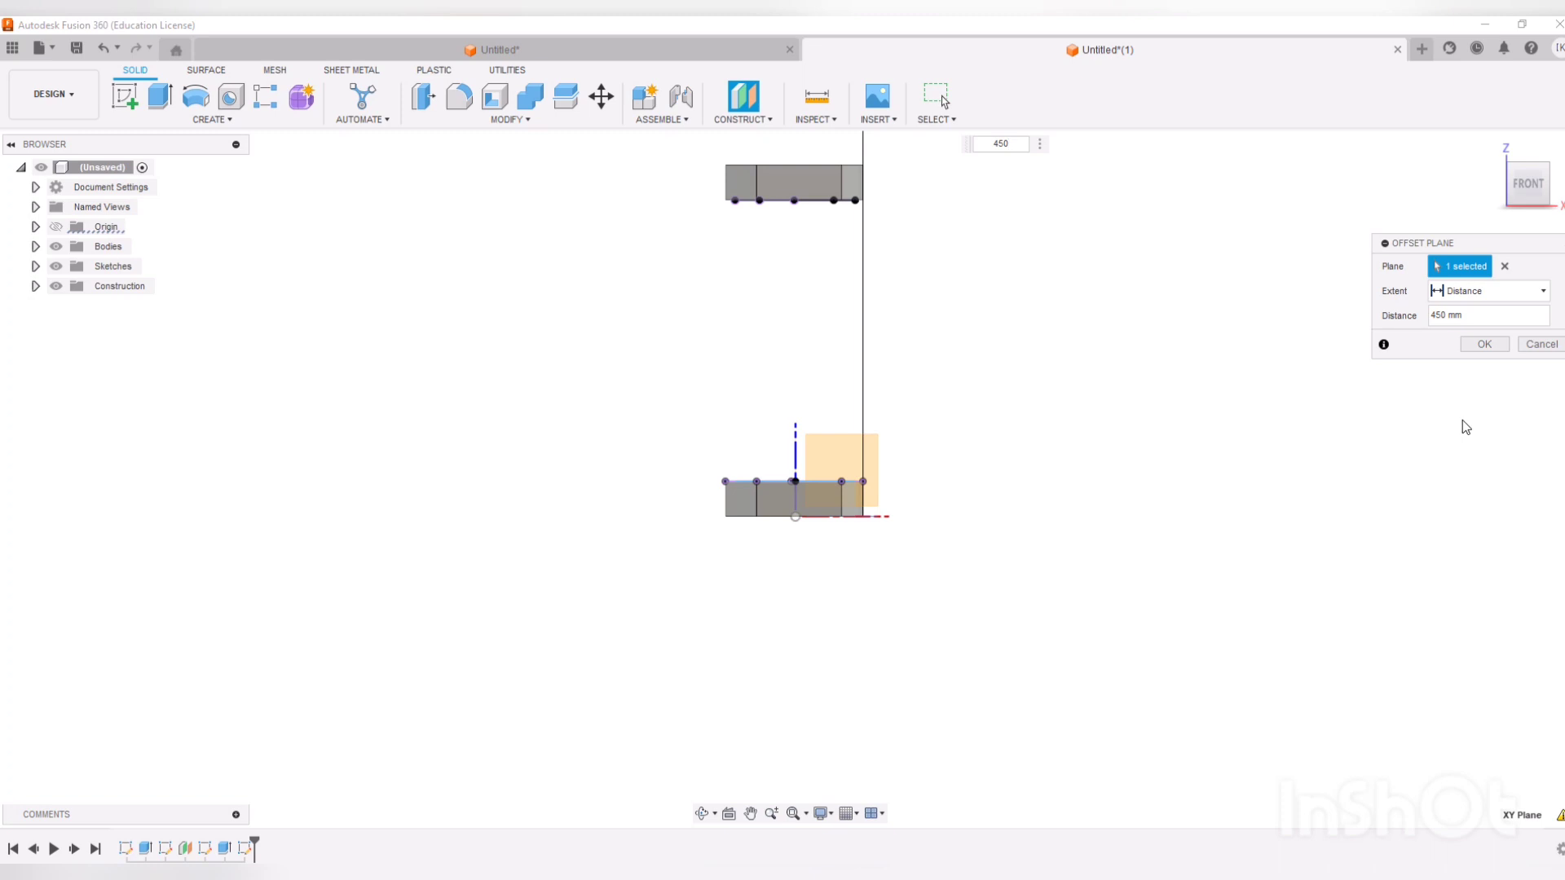
type("50")
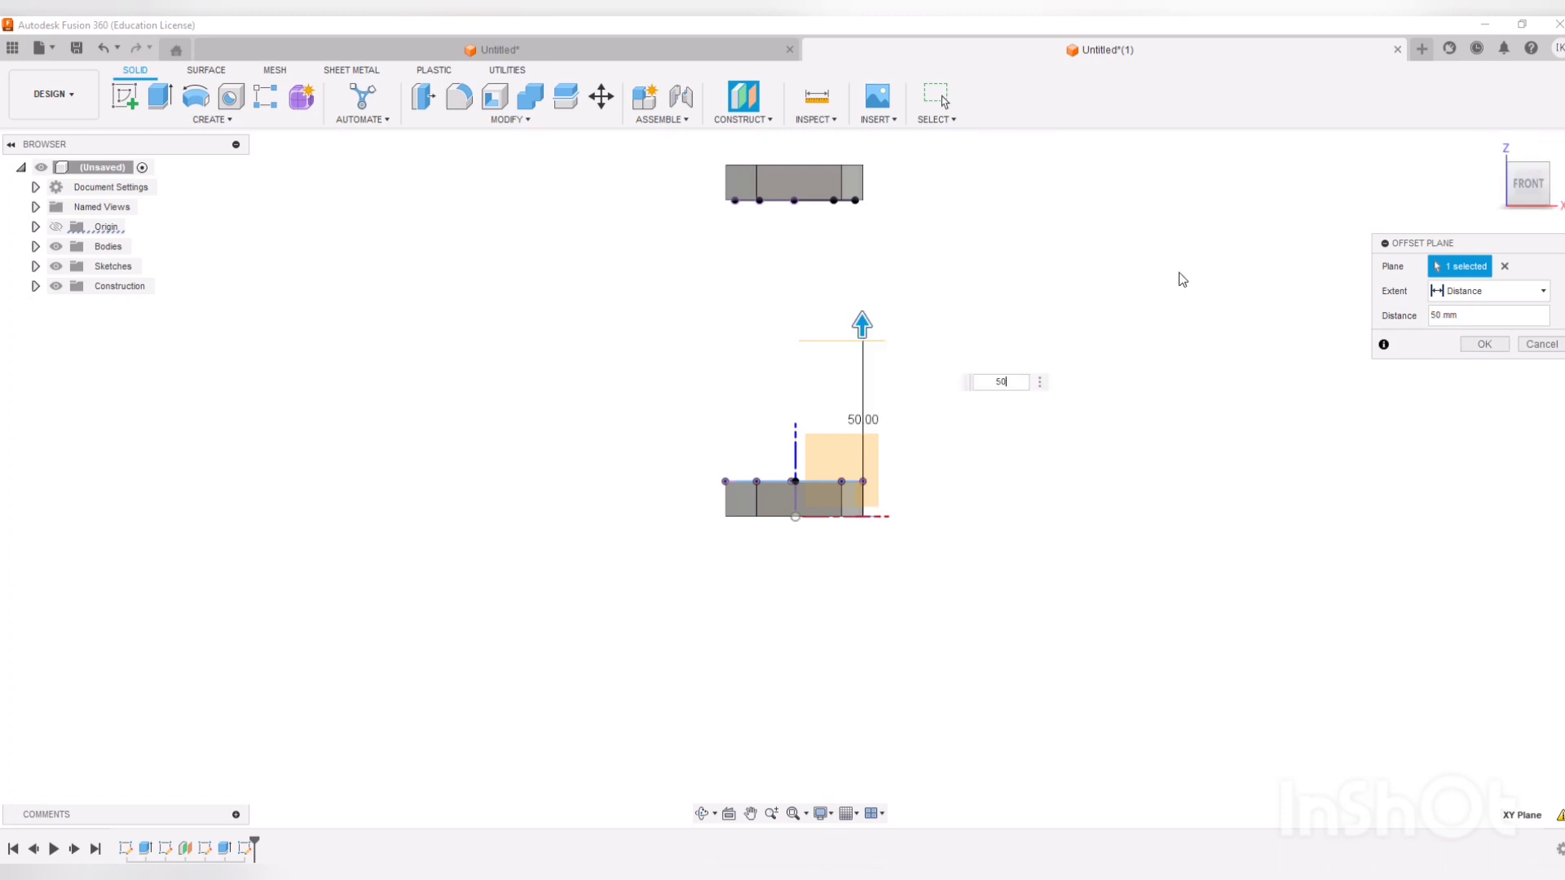
type("45")
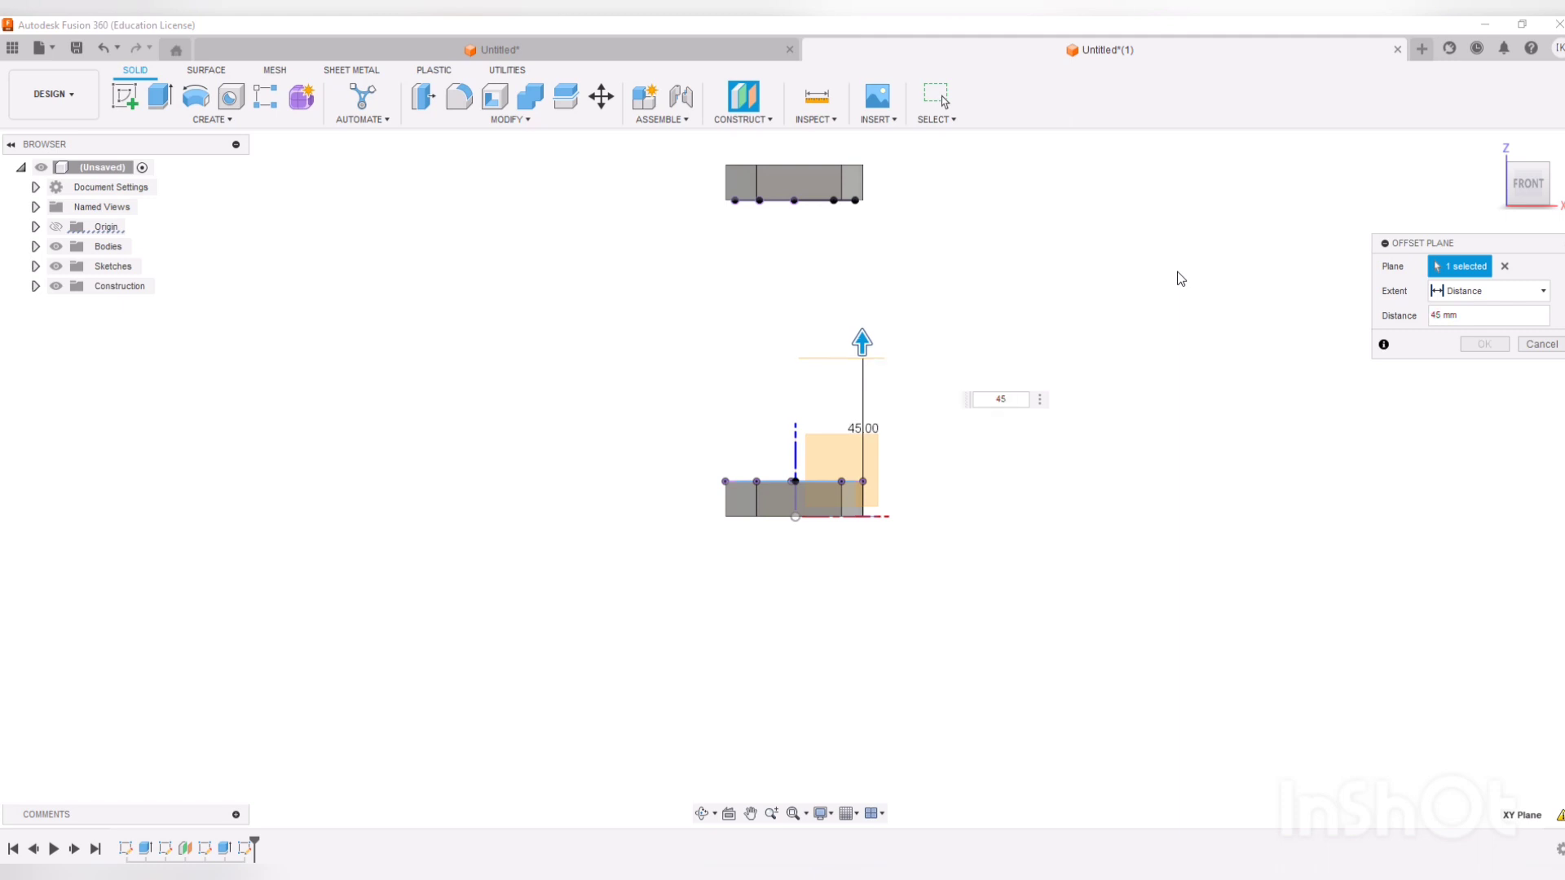
left_click(1465, 351)
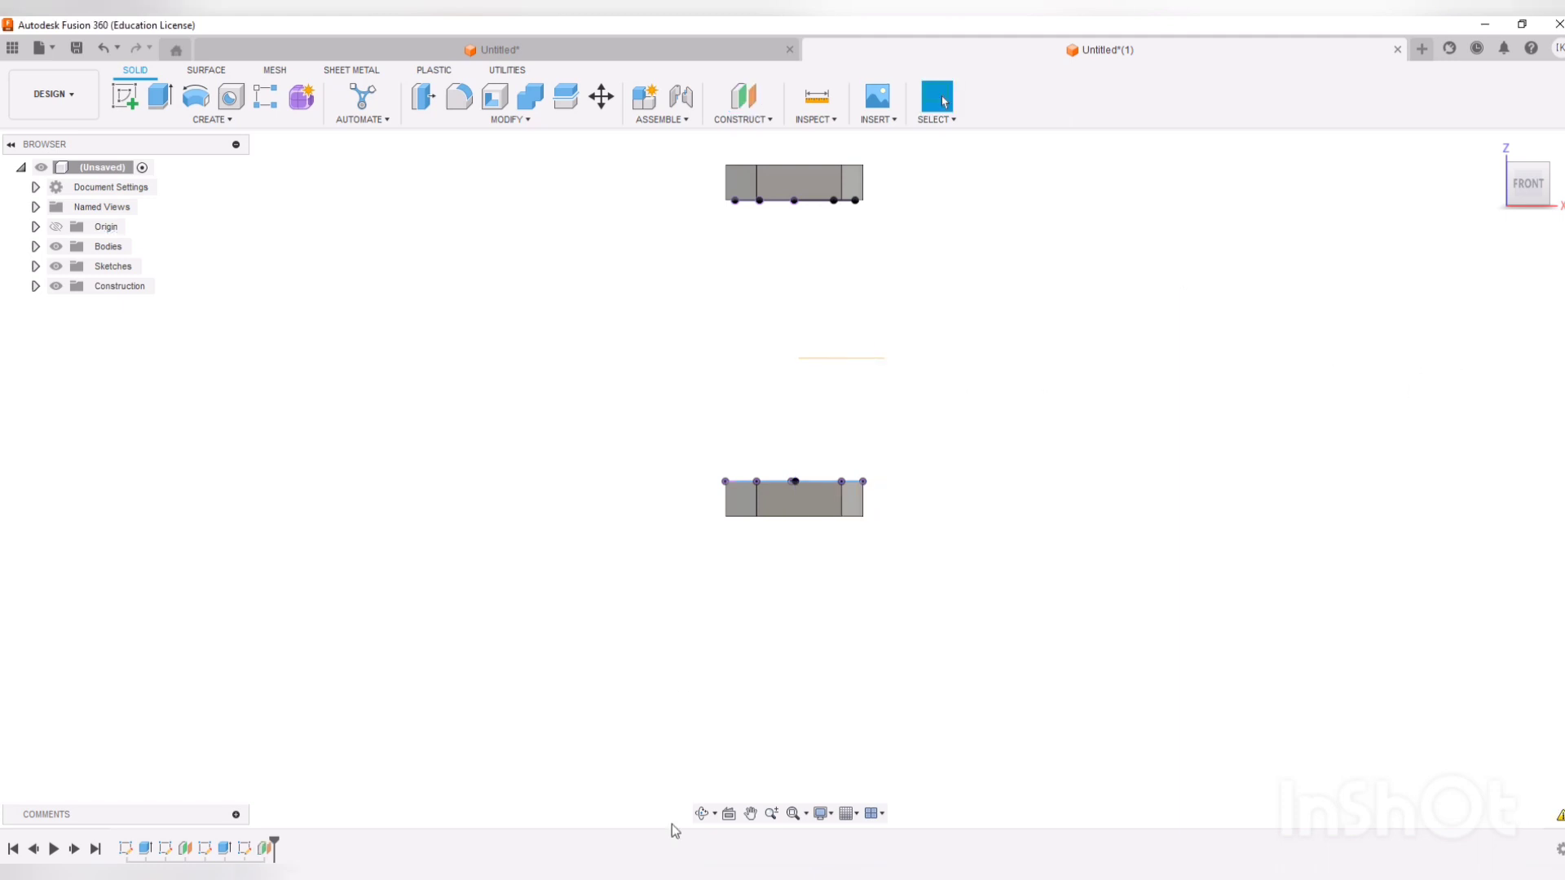
- Sketch a small circle centred on the origin on the new offset plane, and finish the sketch
left_click(703, 814)
left_click_drag(673, 720, 684, 748)
key("Escape")
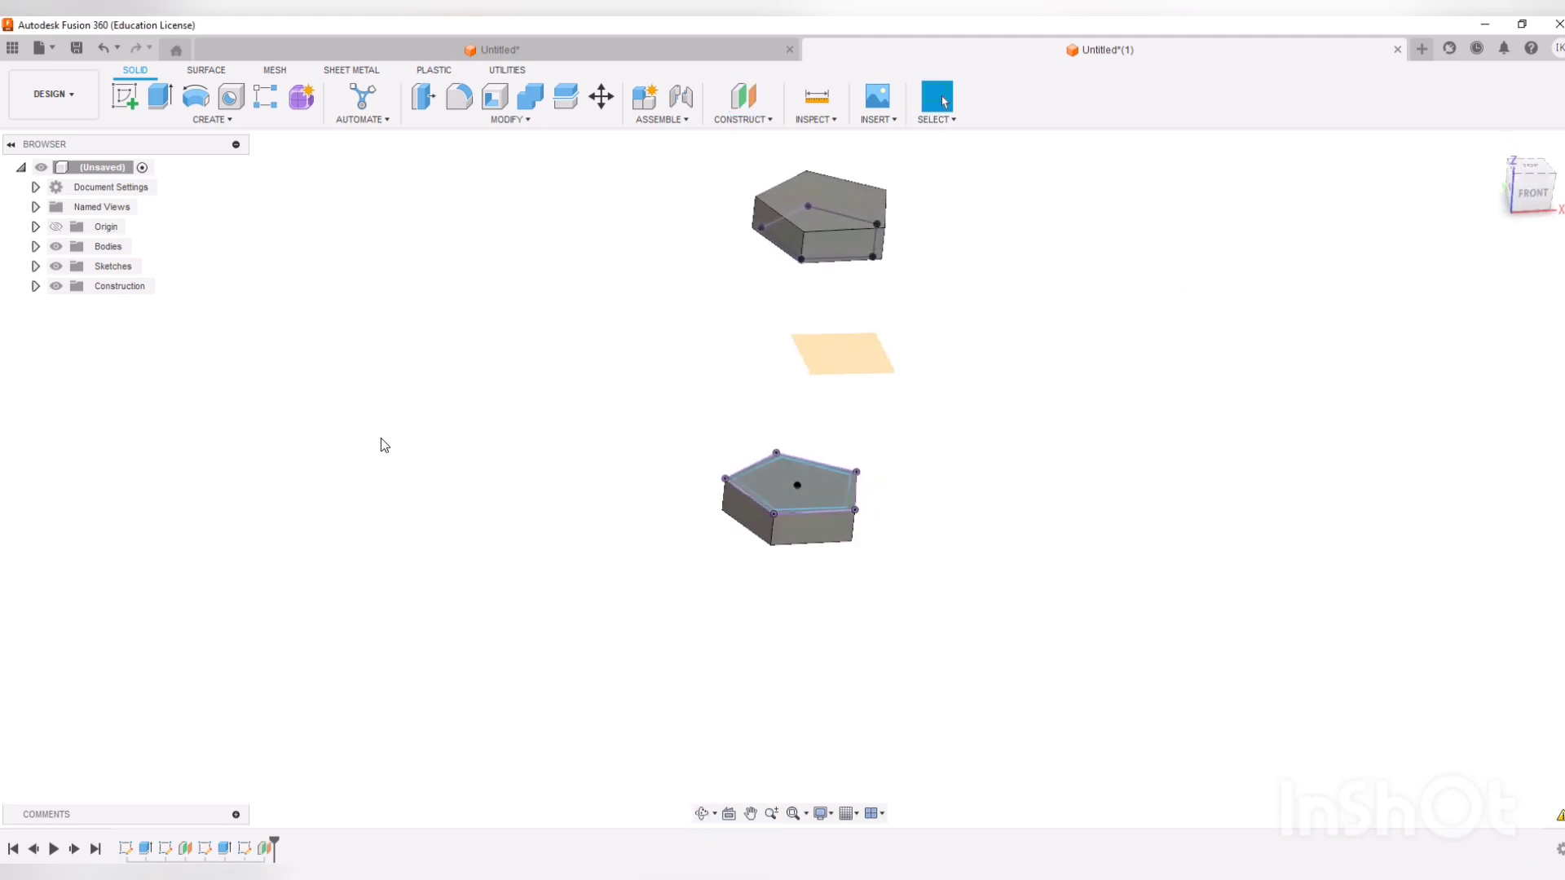
left_click(143, 105)
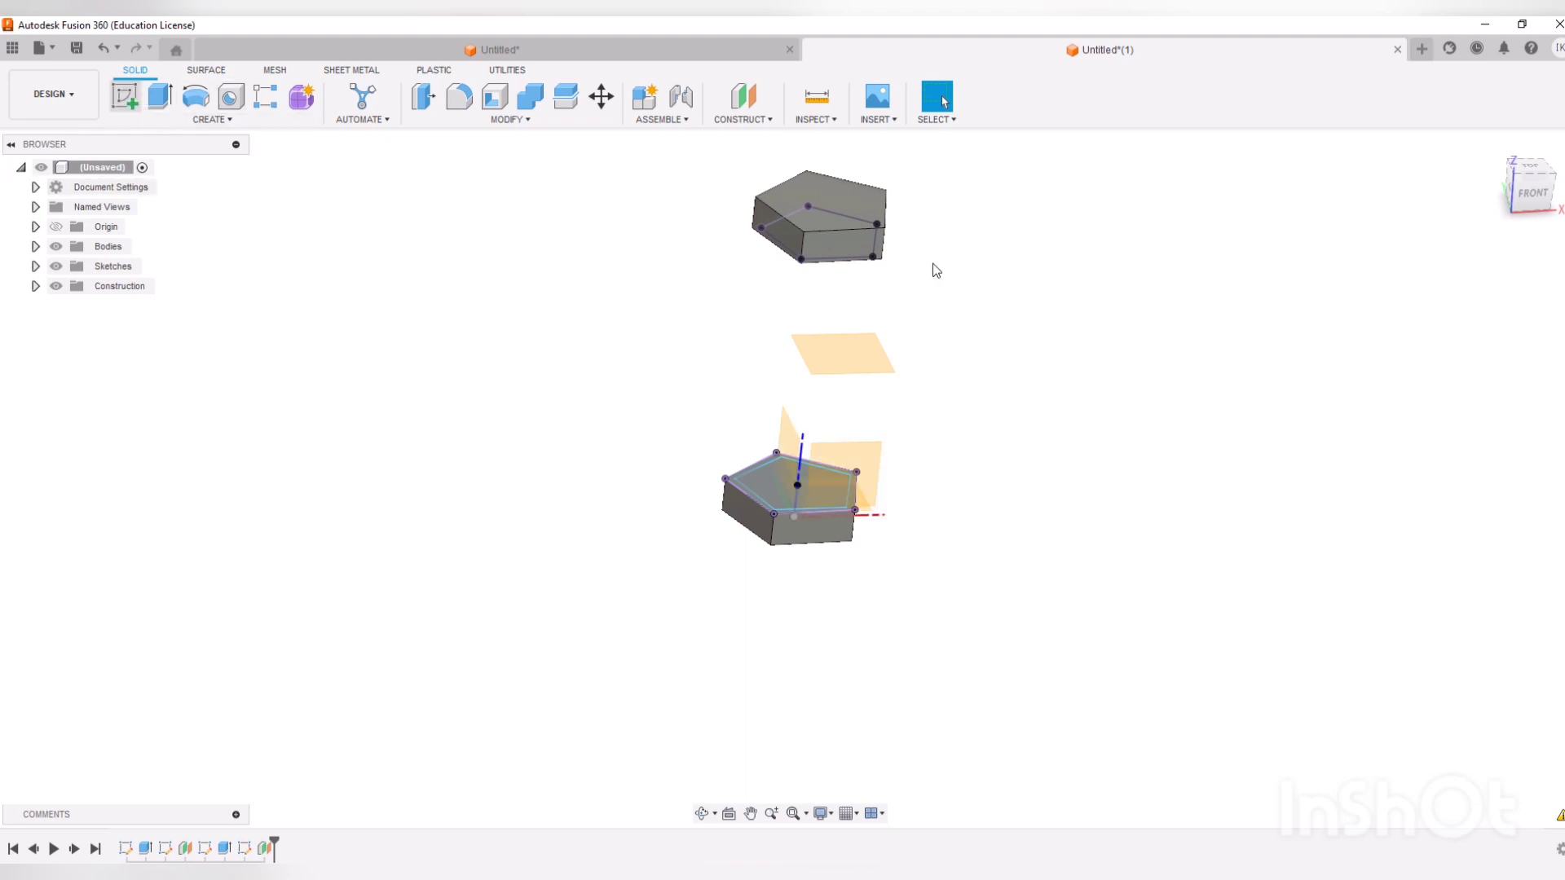
left_click(864, 350)
key("l")
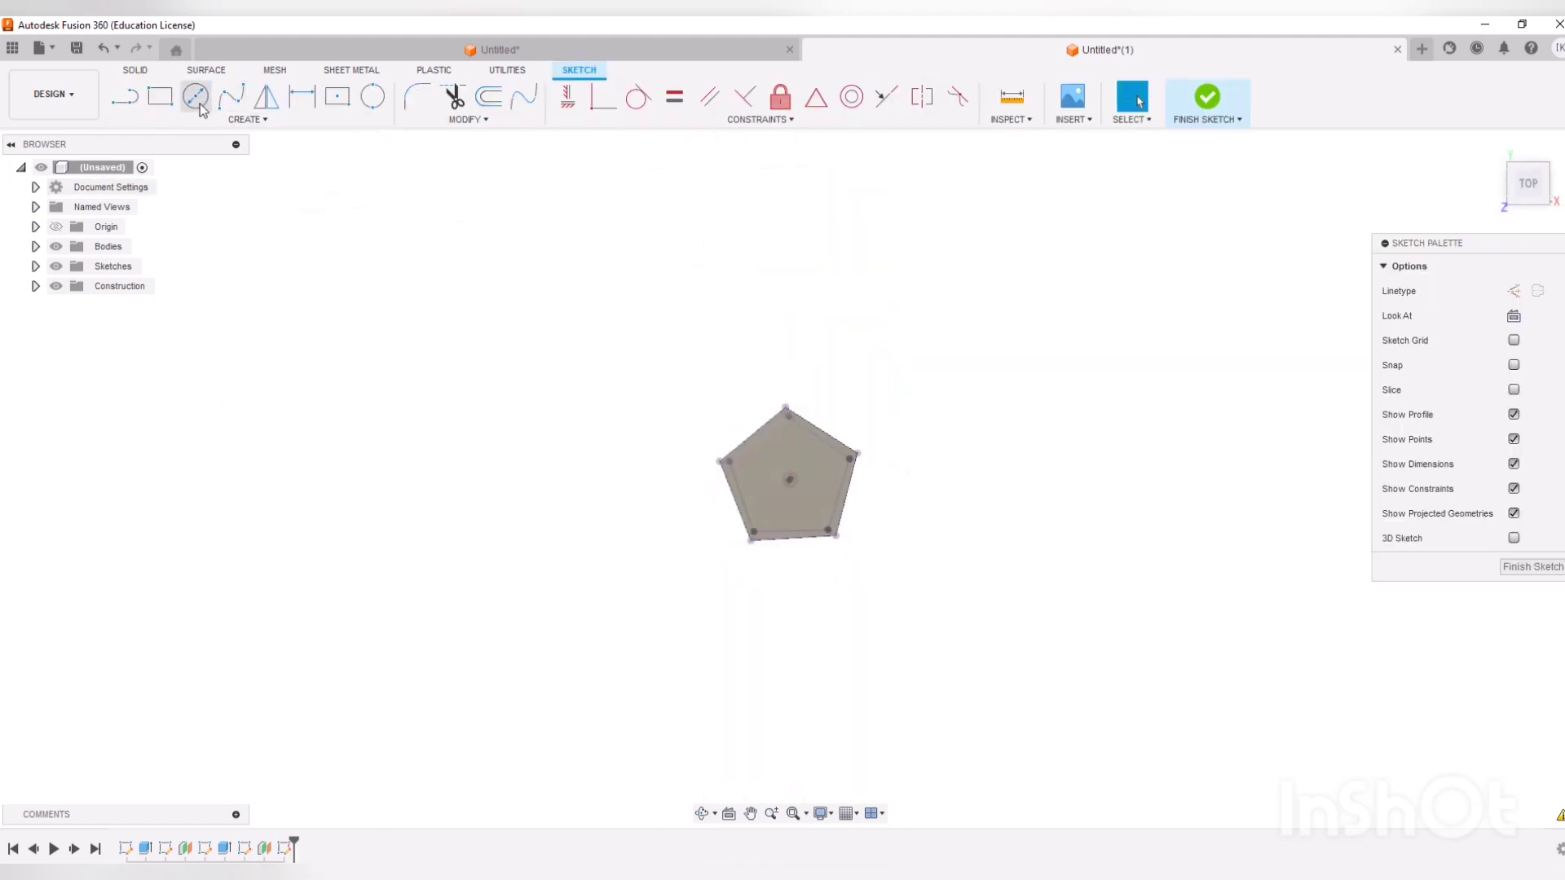
key("c")
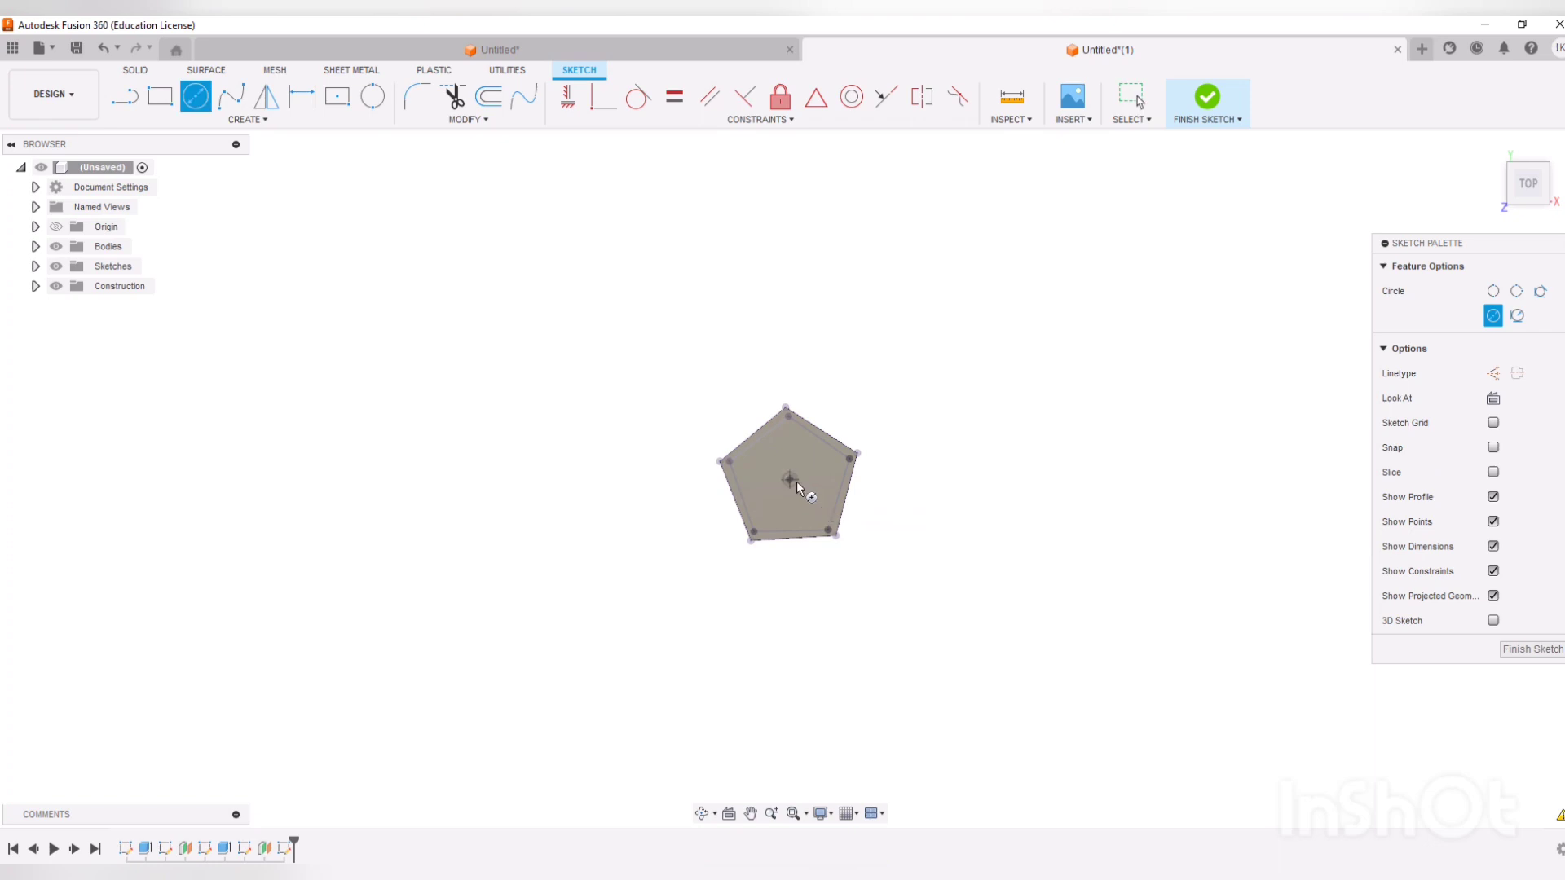
left_click(796, 482)
left_click(1536, 649)
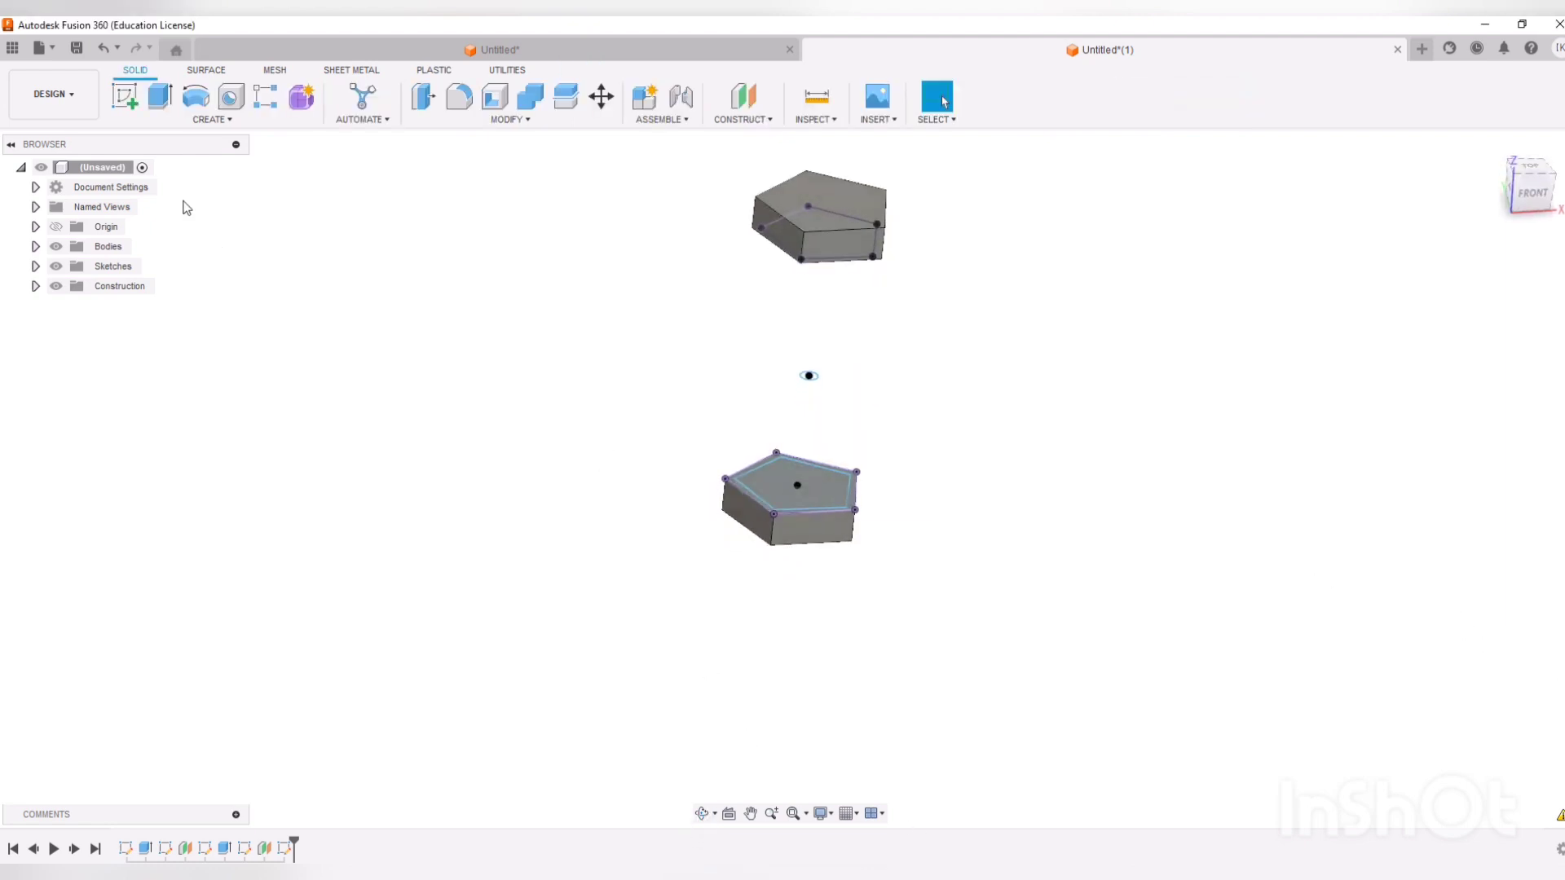
- Start a loft with the smaller pentagon on the lower body's top as the first profile
left_click(240, 124)
left_click(161, 257)
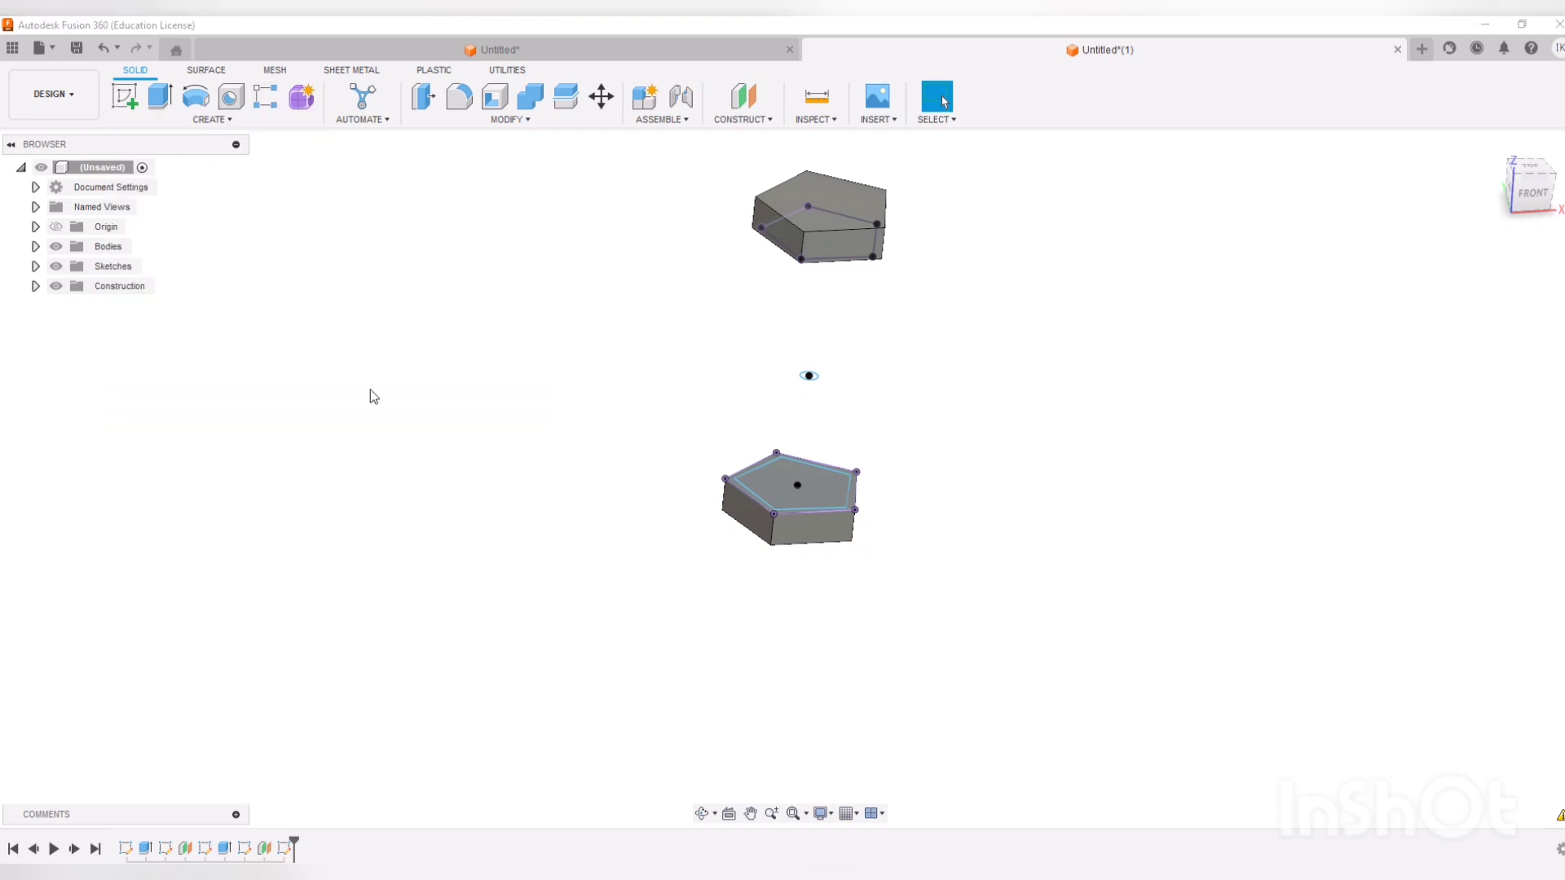
left_click(768, 485)
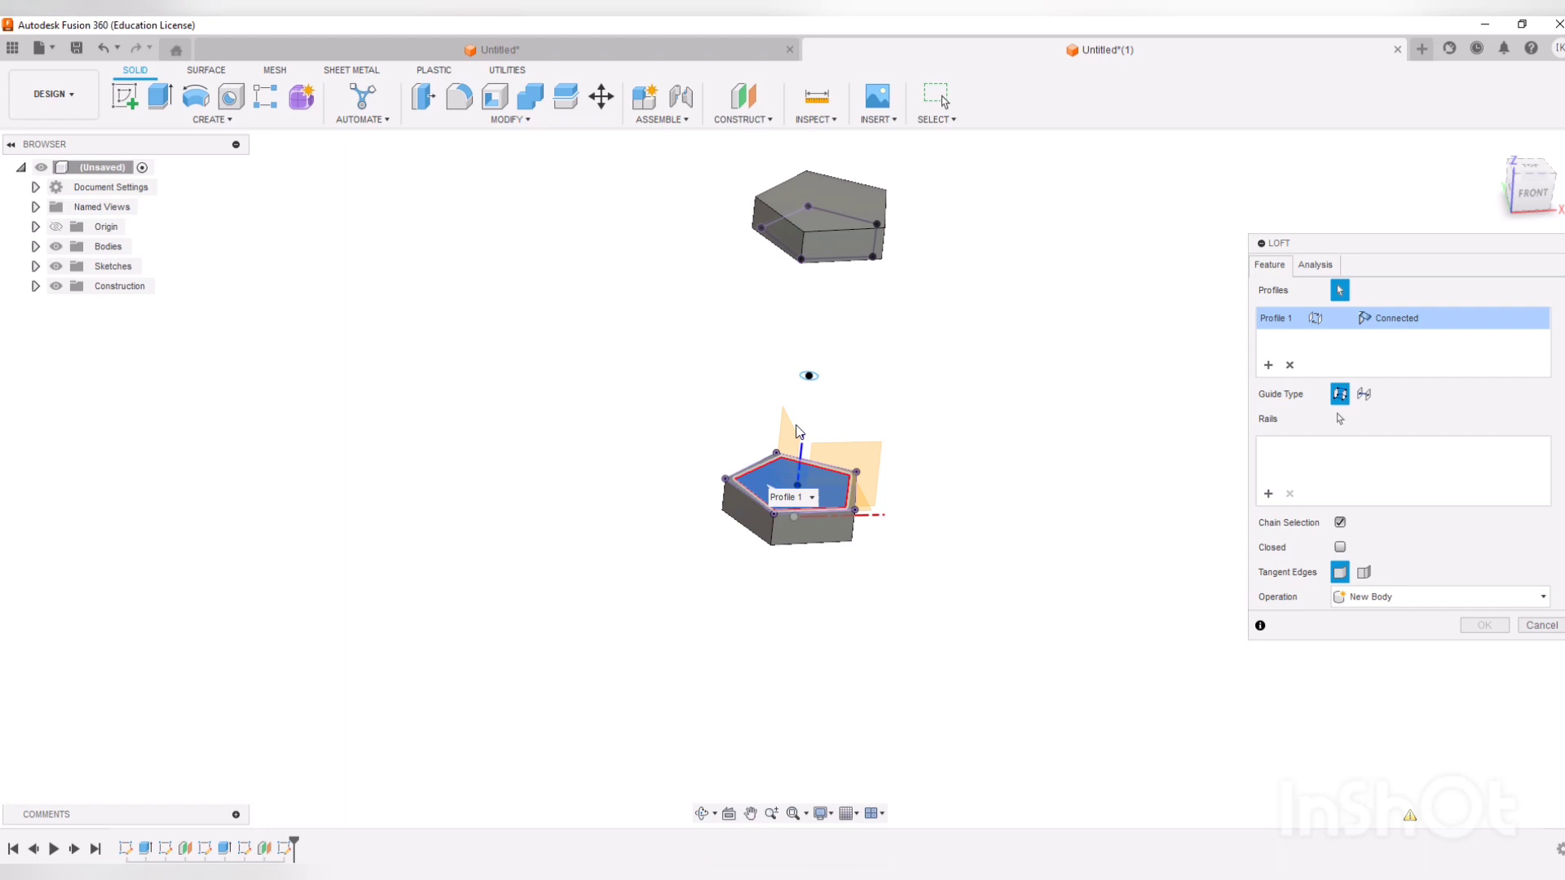
left_click(808, 376)
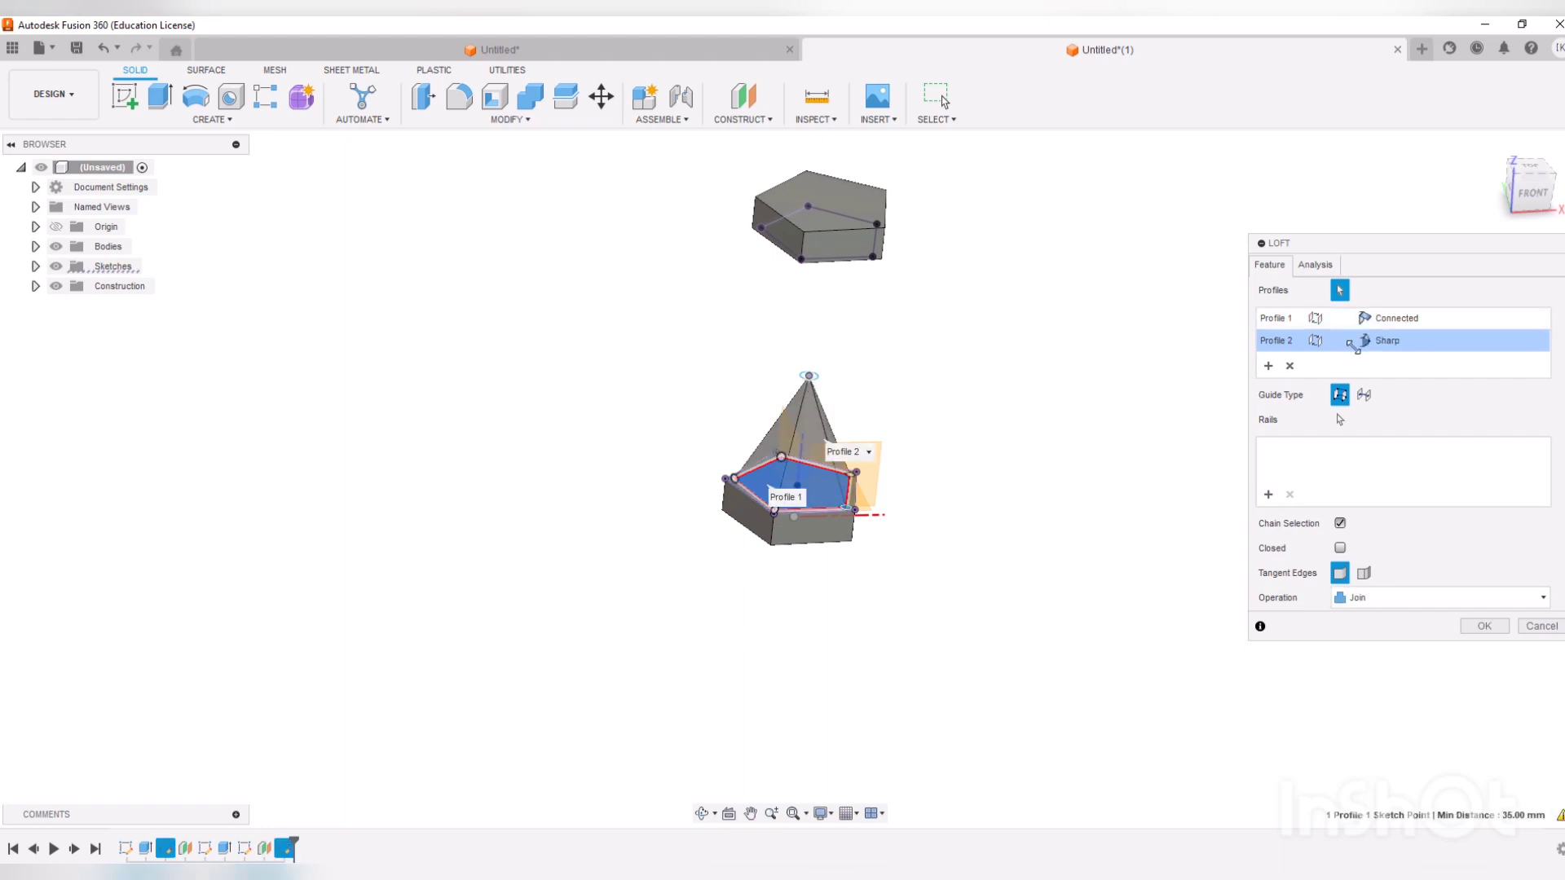
left_click(1290, 365)
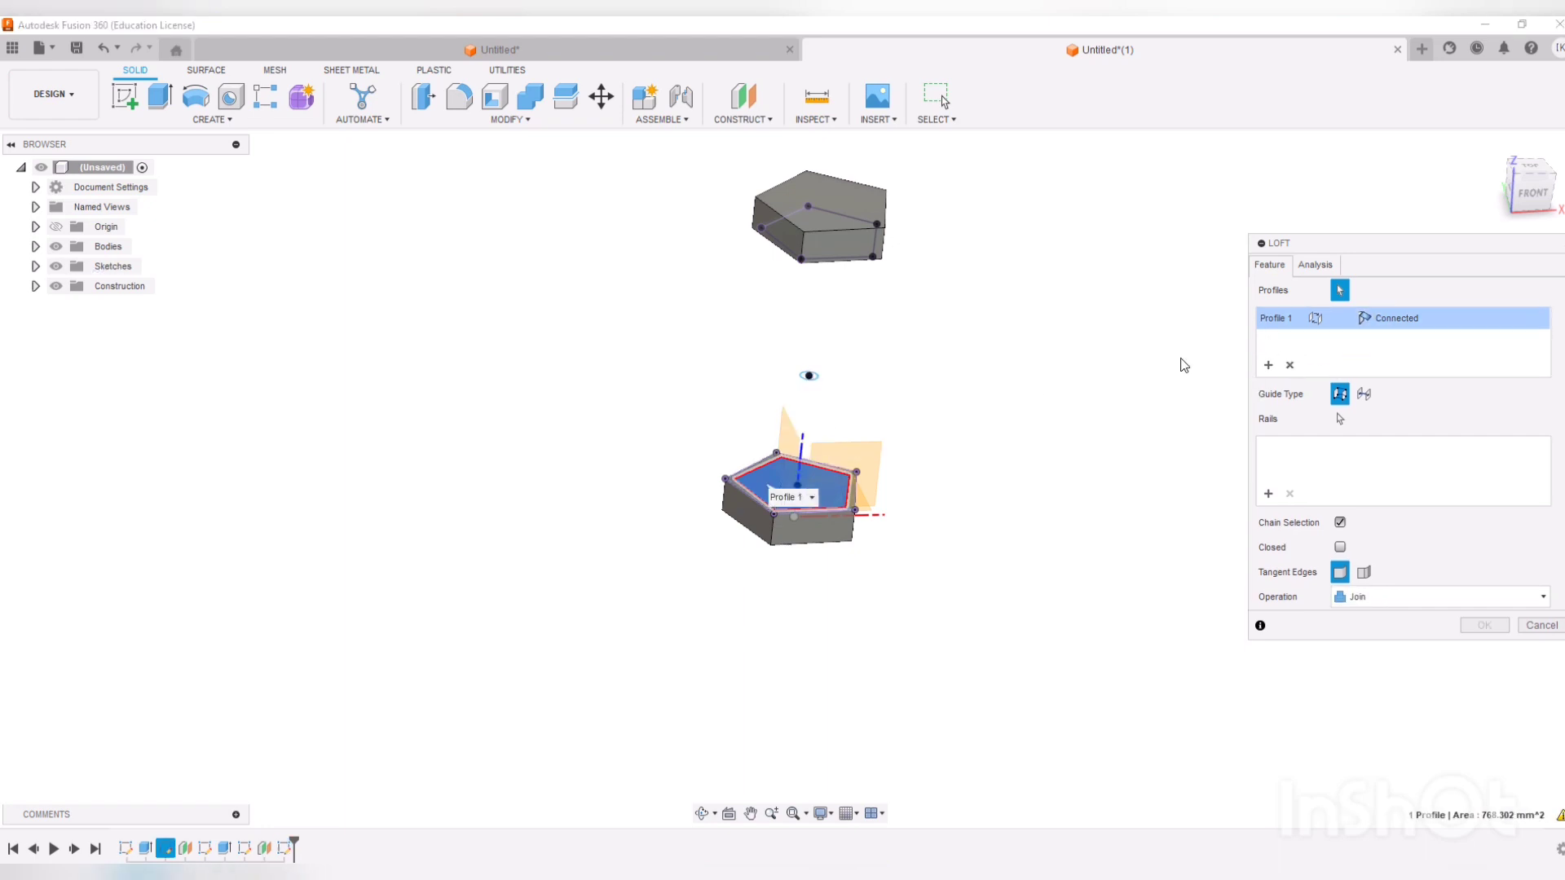
left_click(810, 376)
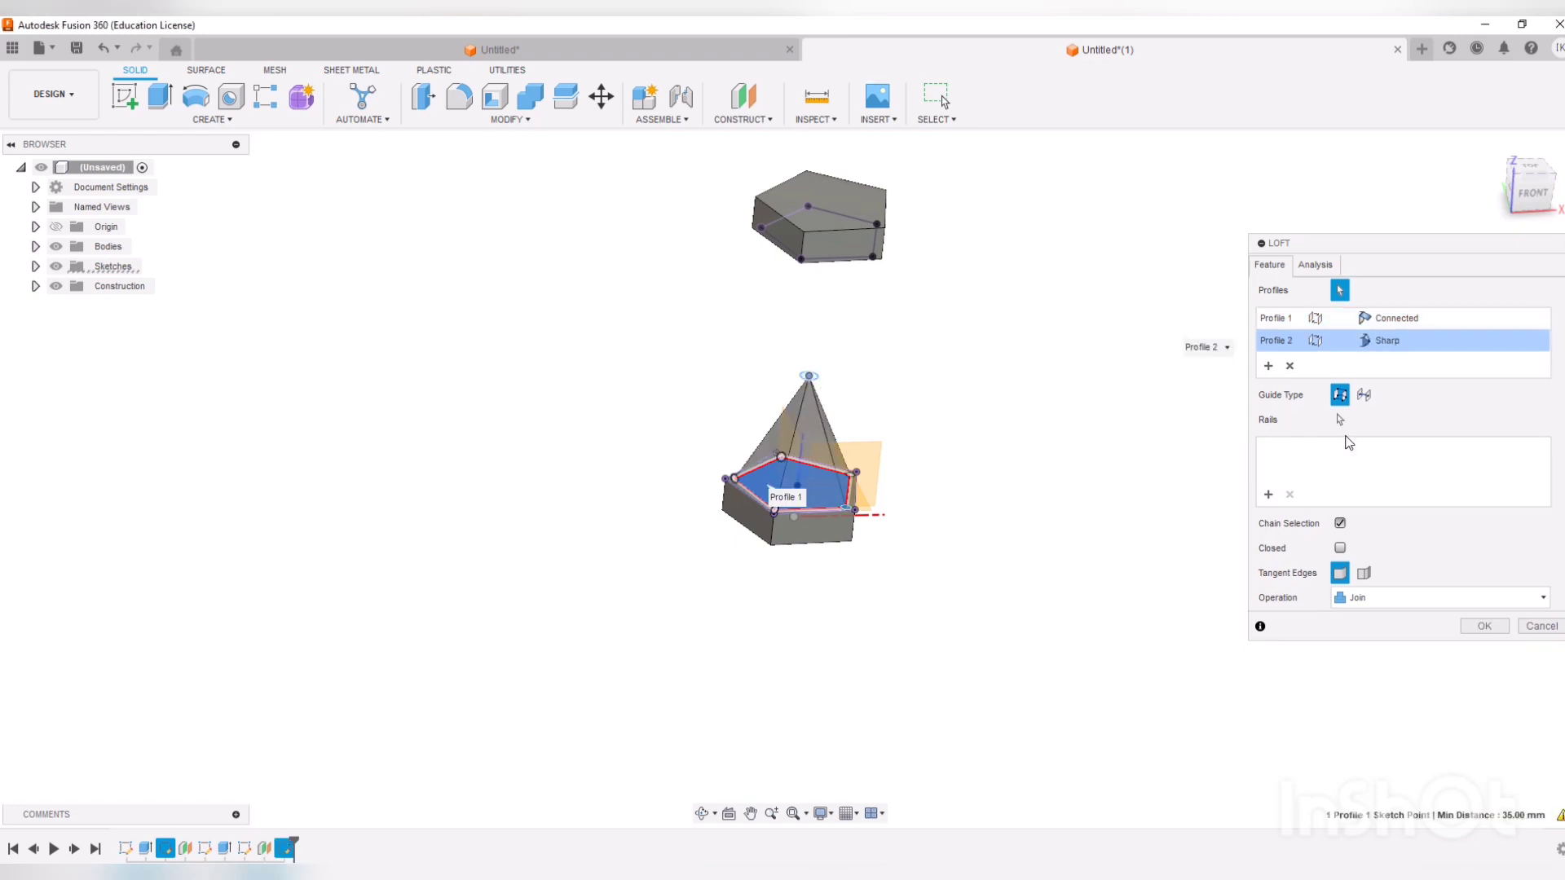
left_click(1289, 365)
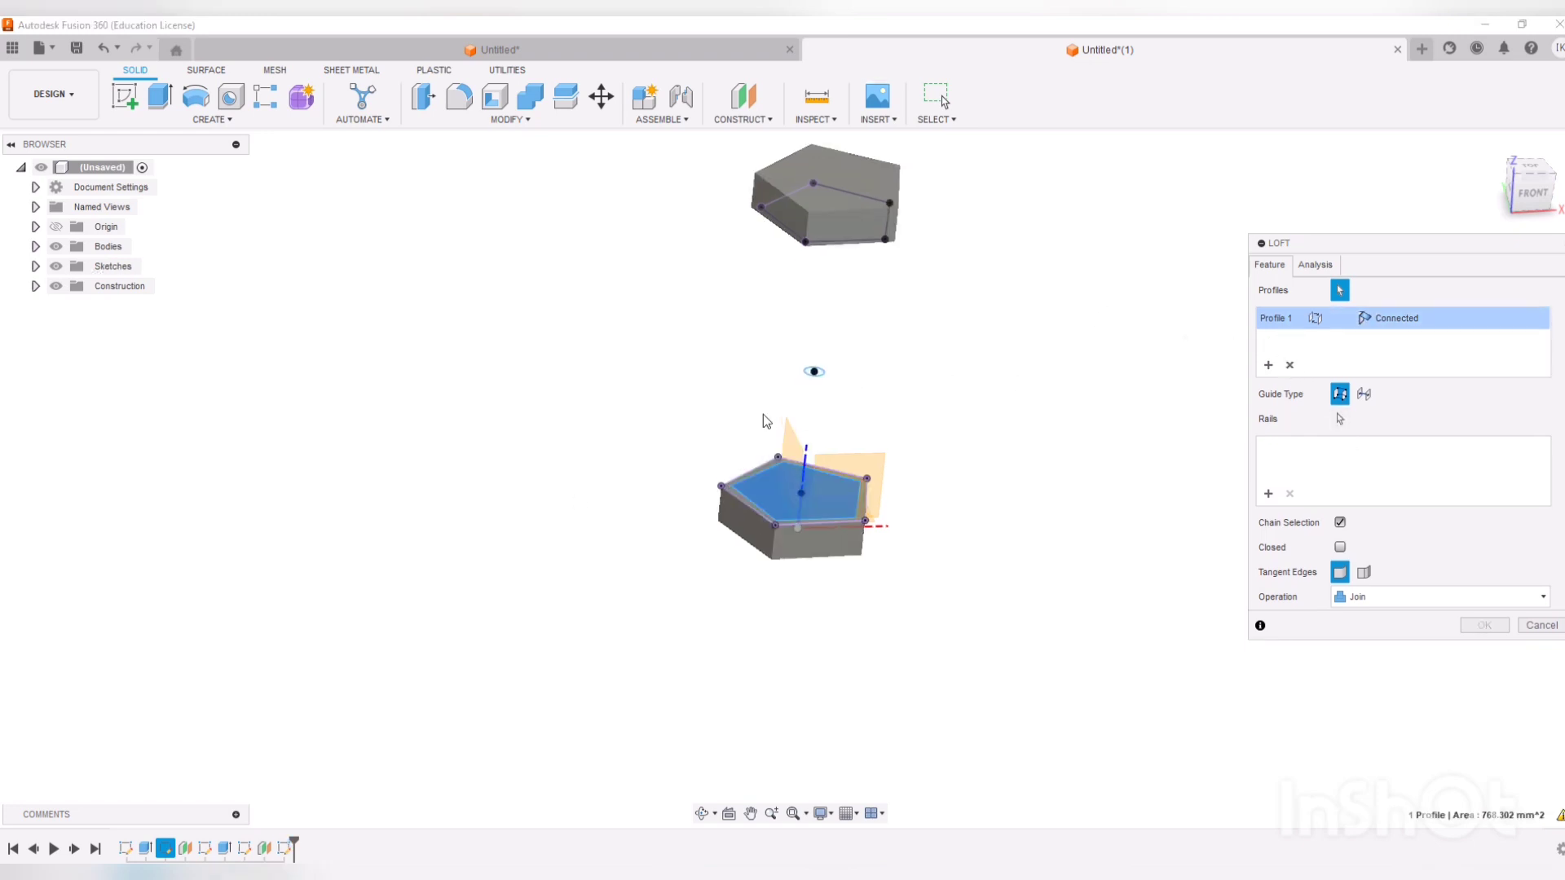
- Loft the lower body's smaller pentagon up to the small circle on the middle plane, joining it to the body
scroll(847, 328, "up", 3)
scroll(847, 328, "up", 3)
left_click(799, 463)
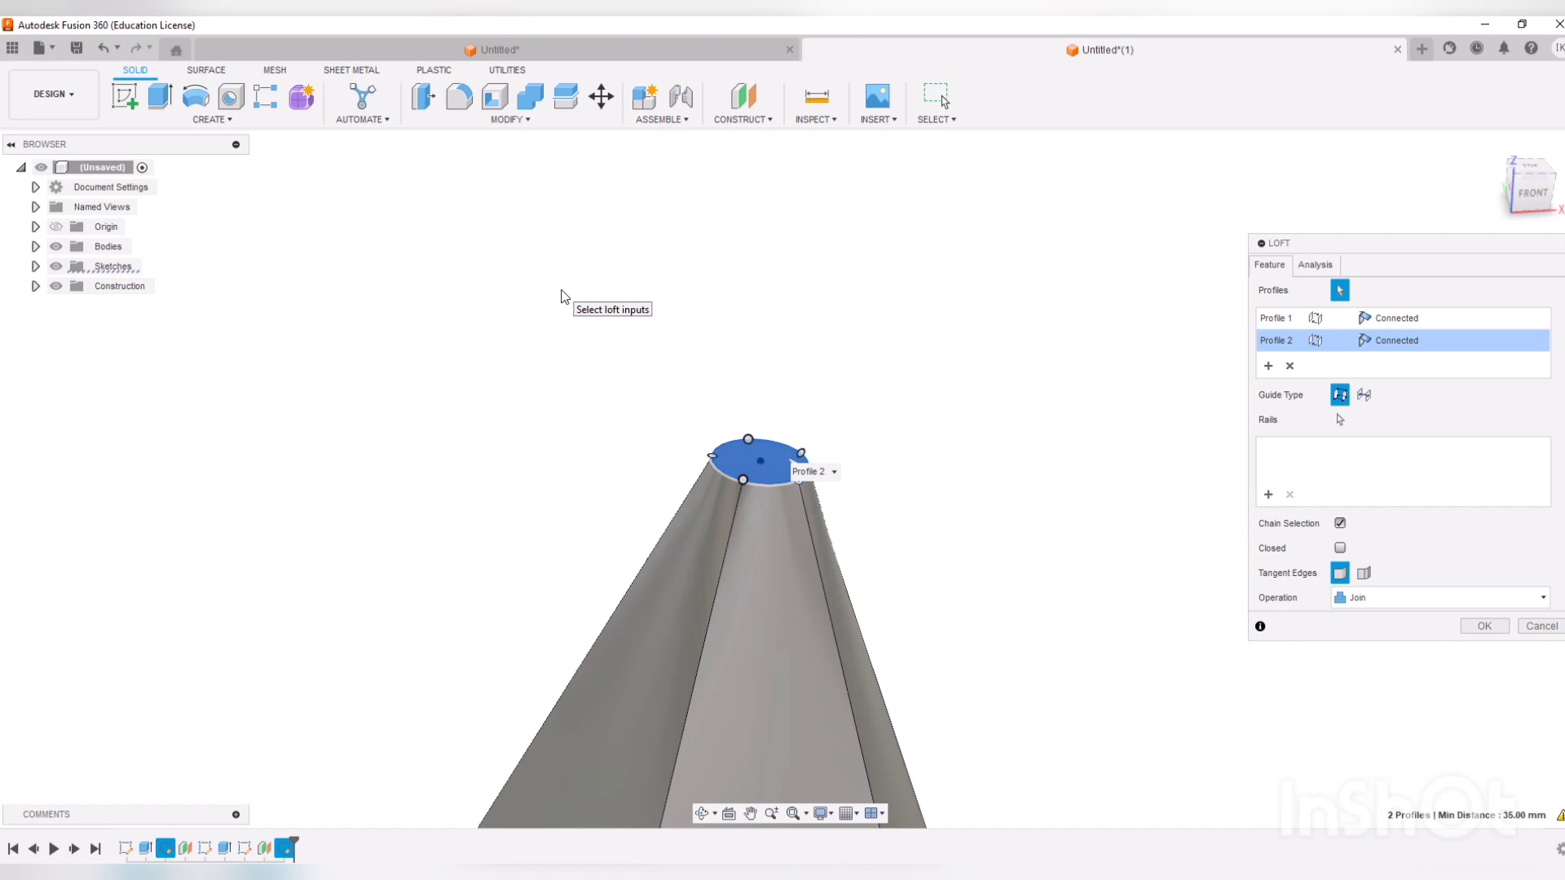
scroll(974, 639, "down", 5)
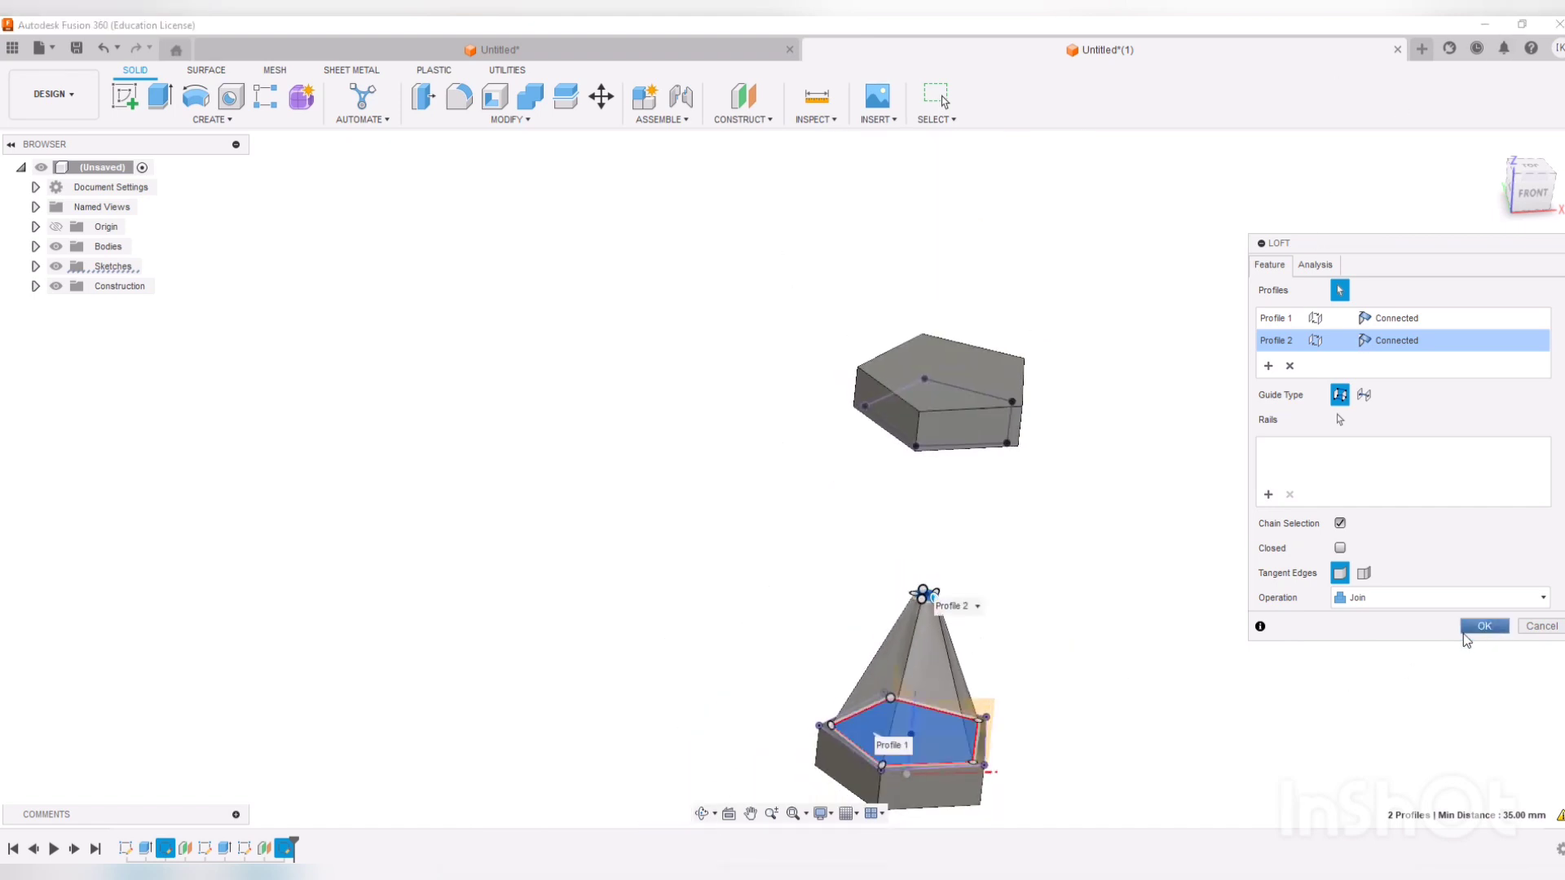
left_click(1484, 627)
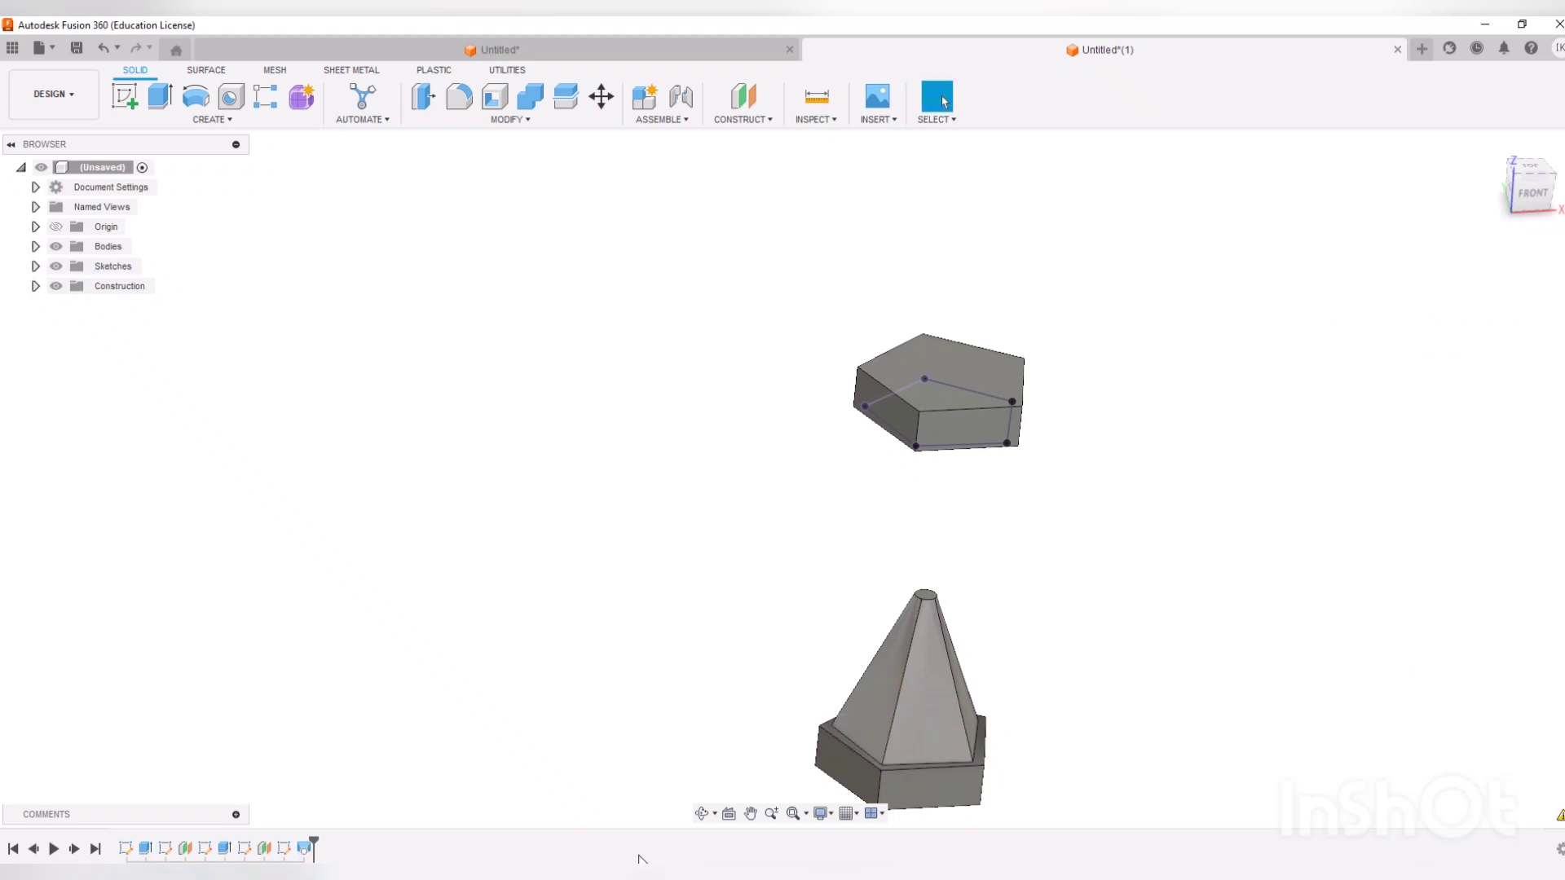
- Loft the smaller pentagon on the upper body's underside down to the lower cone's circular tip, using the Join operation
left_click(701, 812)
left_click_drag(743, 664, 745, 506)
key("Escape")
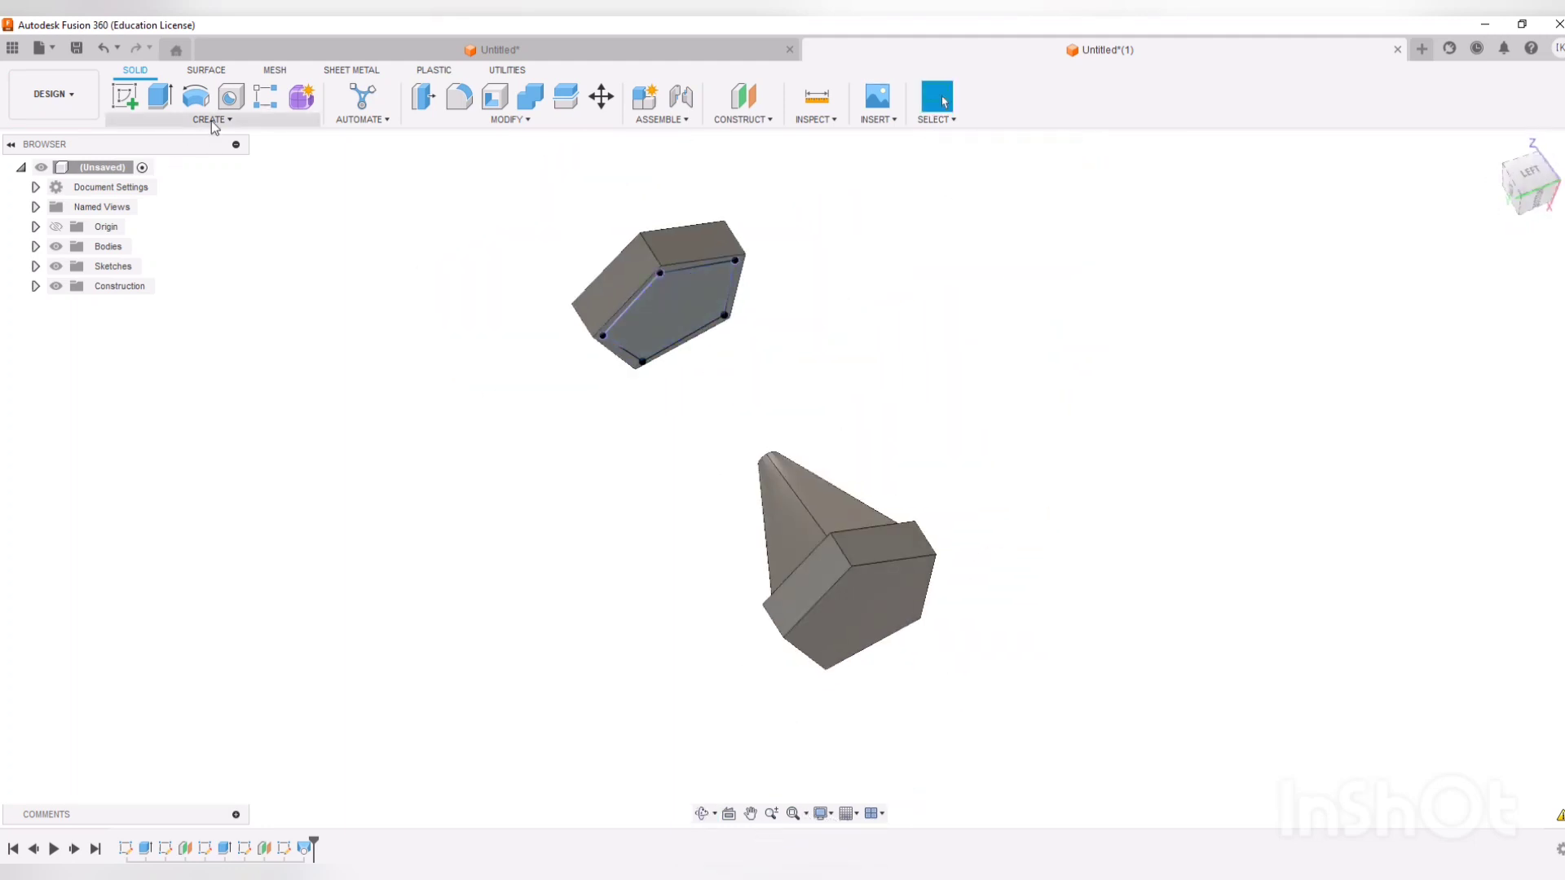
left_click(212, 120)
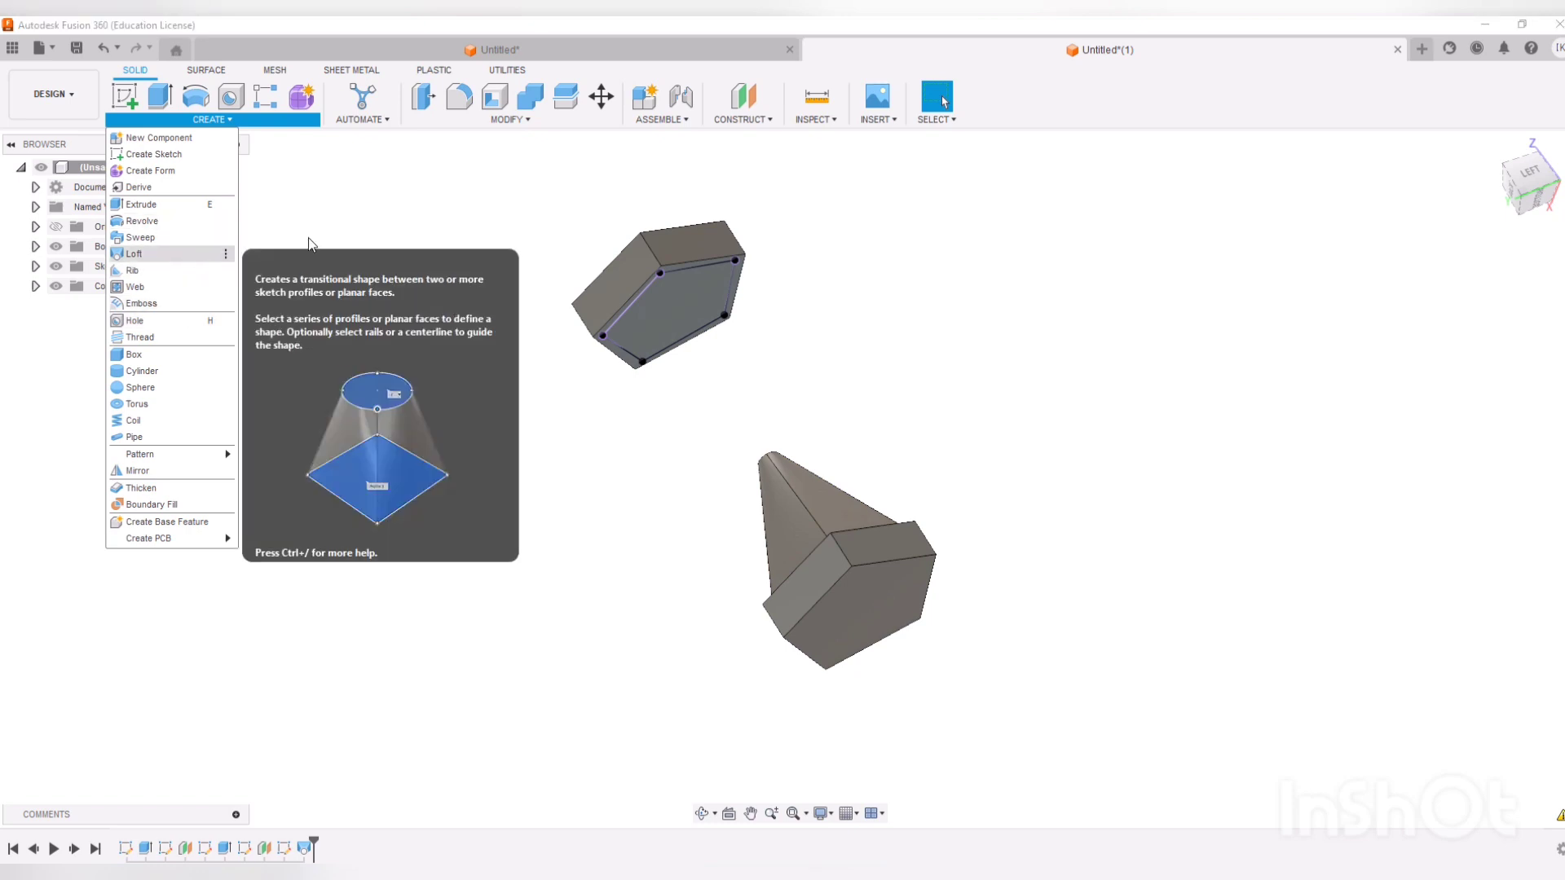
left_click(114, 253)
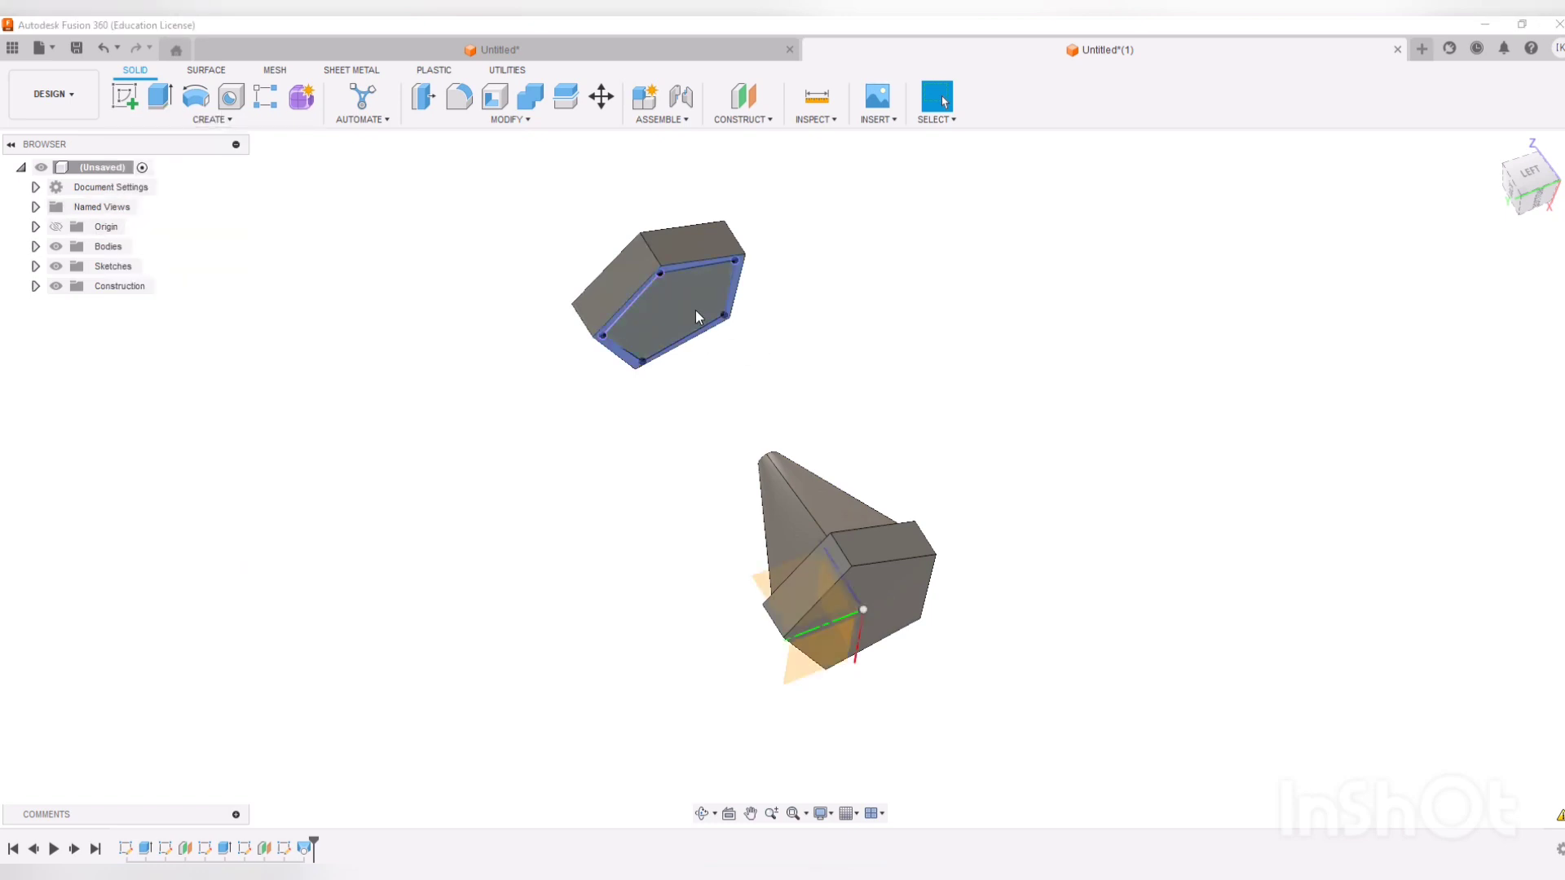
left_click(703, 814)
left_click_drag(699, 789, 695, 798)
middle_click_drag(695, 798, 686, 783, "shift")
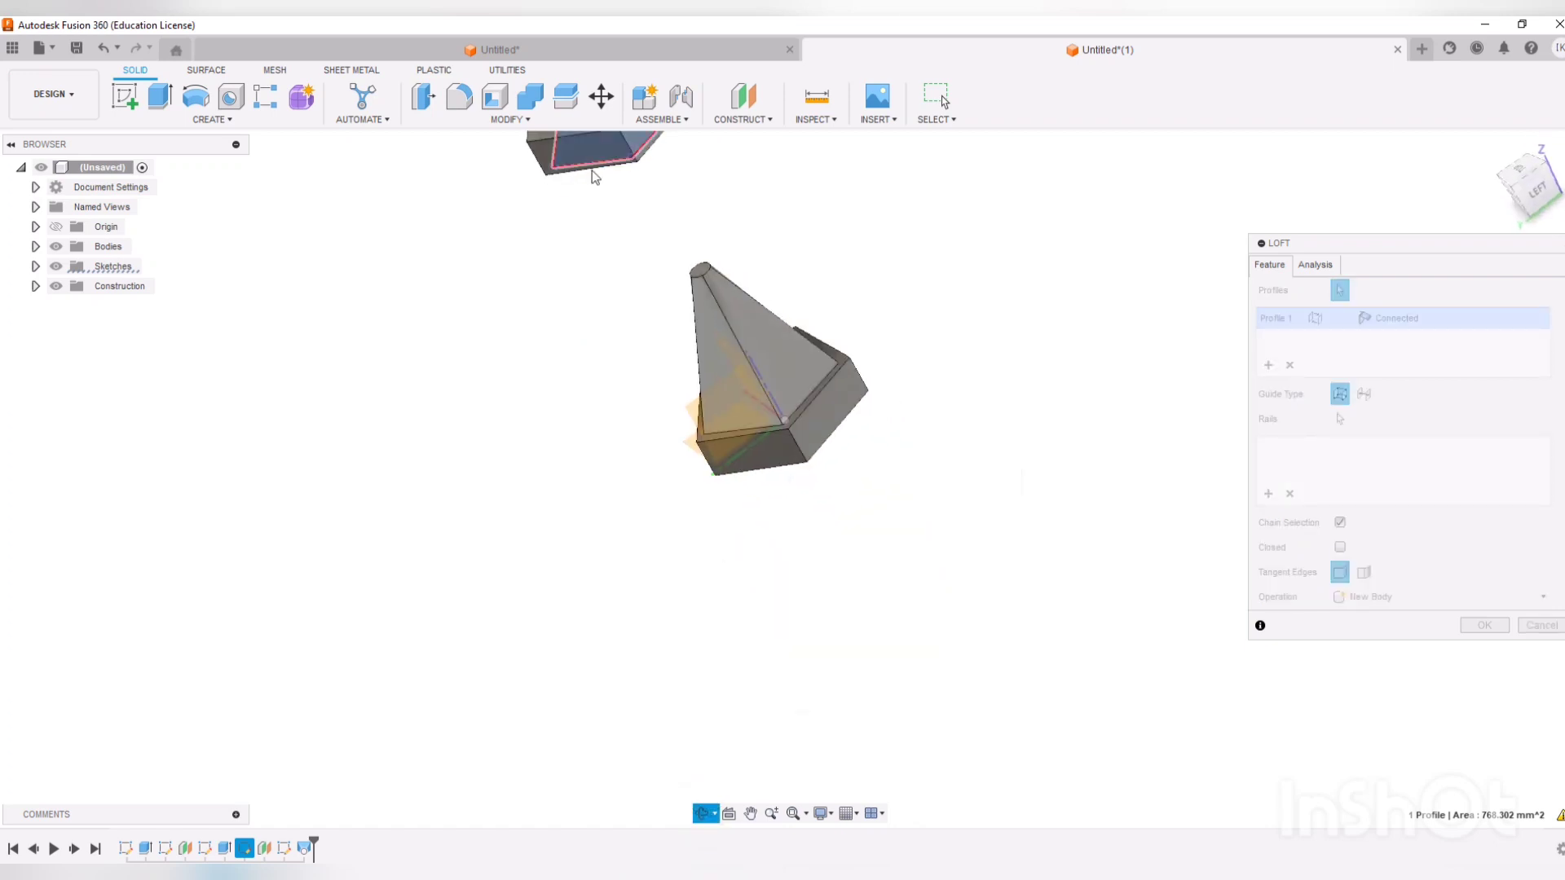
left_click(701, 268)
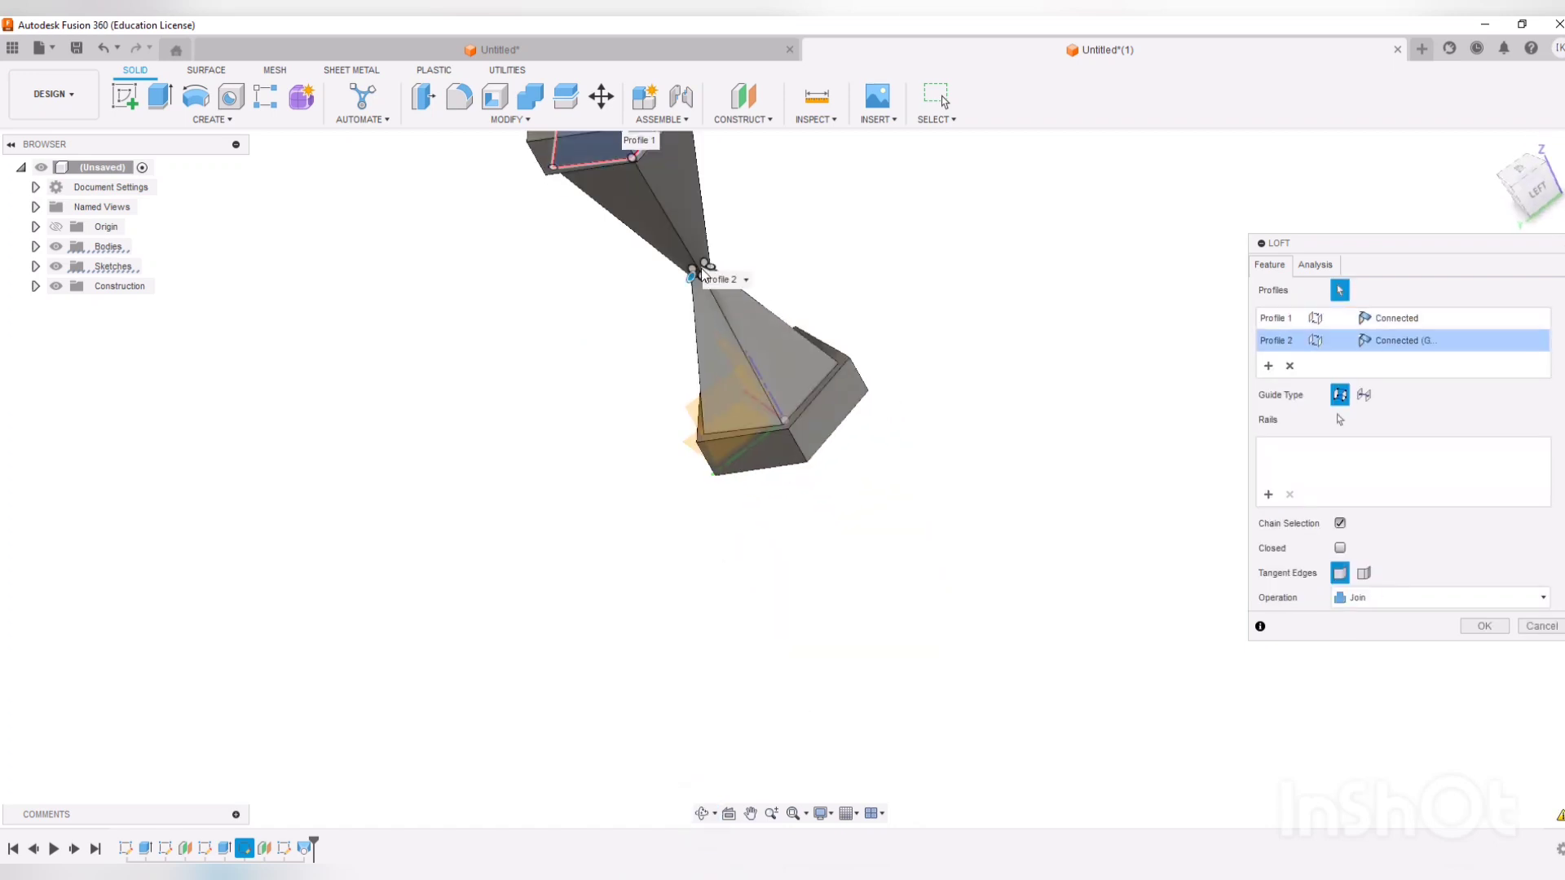
left_click(1484, 626)
- Examine the complete hourglass shape from several angles, ending in a centred left view
left_click(701, 813)
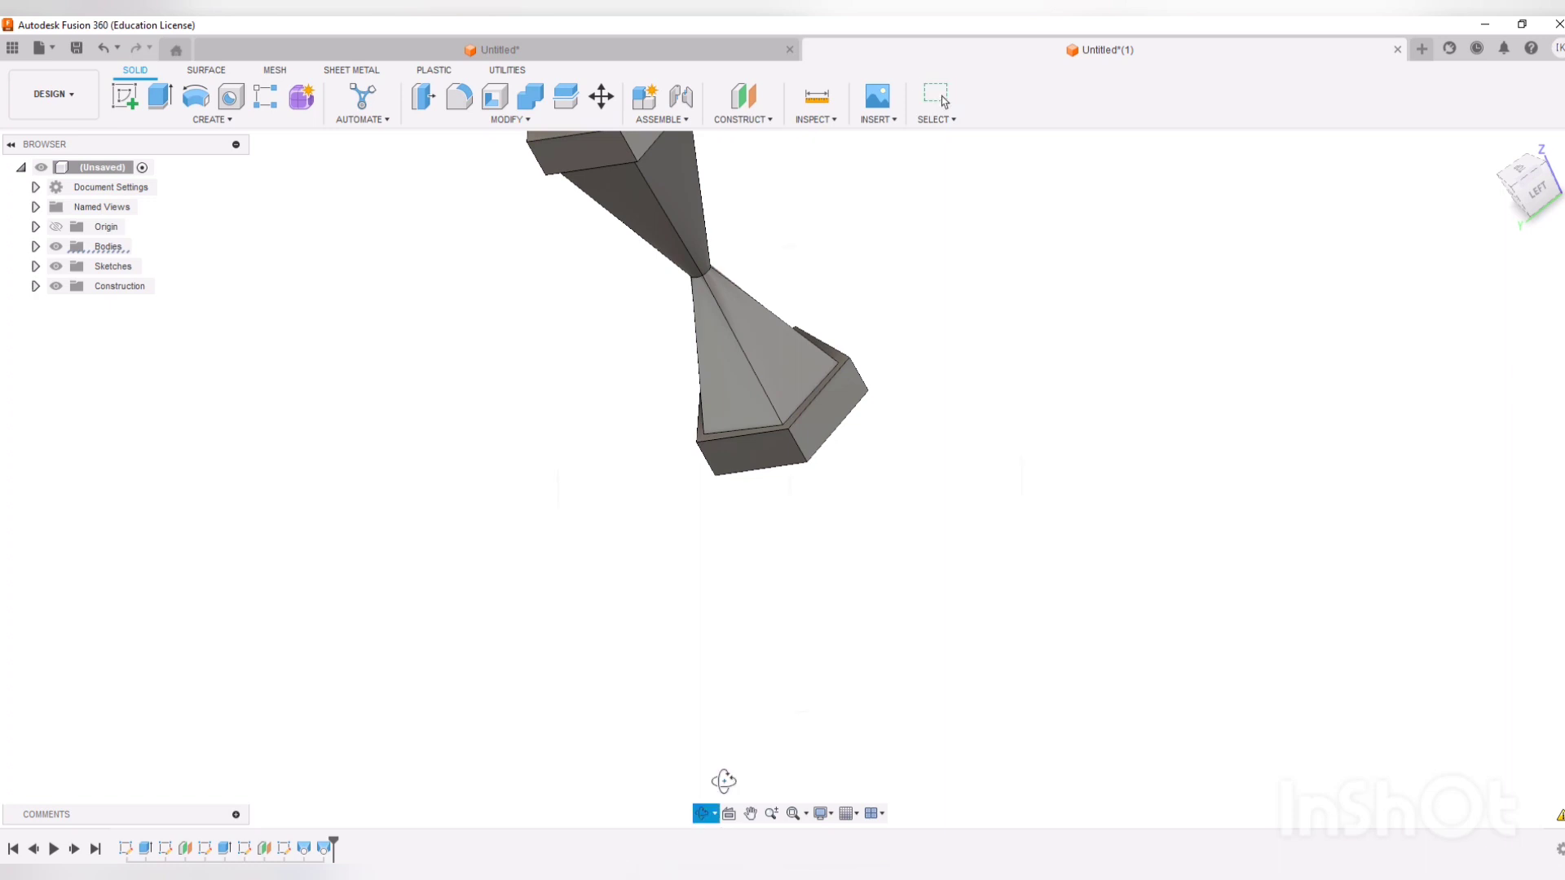
mouse_move(720, 783)
left_mouse_down()
mouse_move(643, 688)
mouse_move(531, 789)
mouse_move(581, 816)
mouse_move(718, 783)
left_mouse_up()
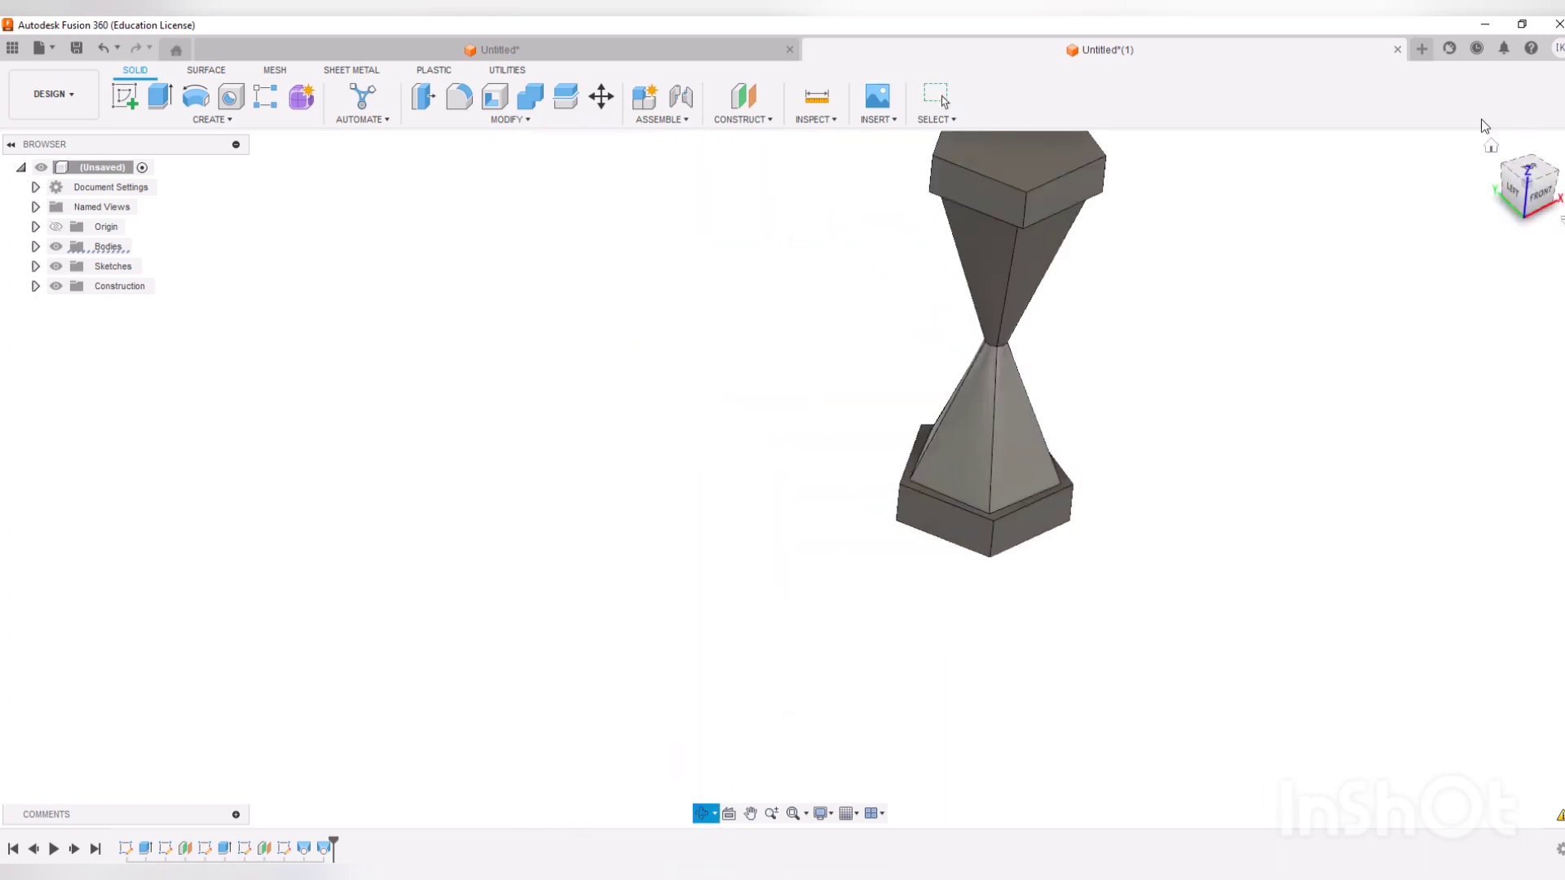
left_click(1510, 192)
scroll(960, 277, "up", 3)
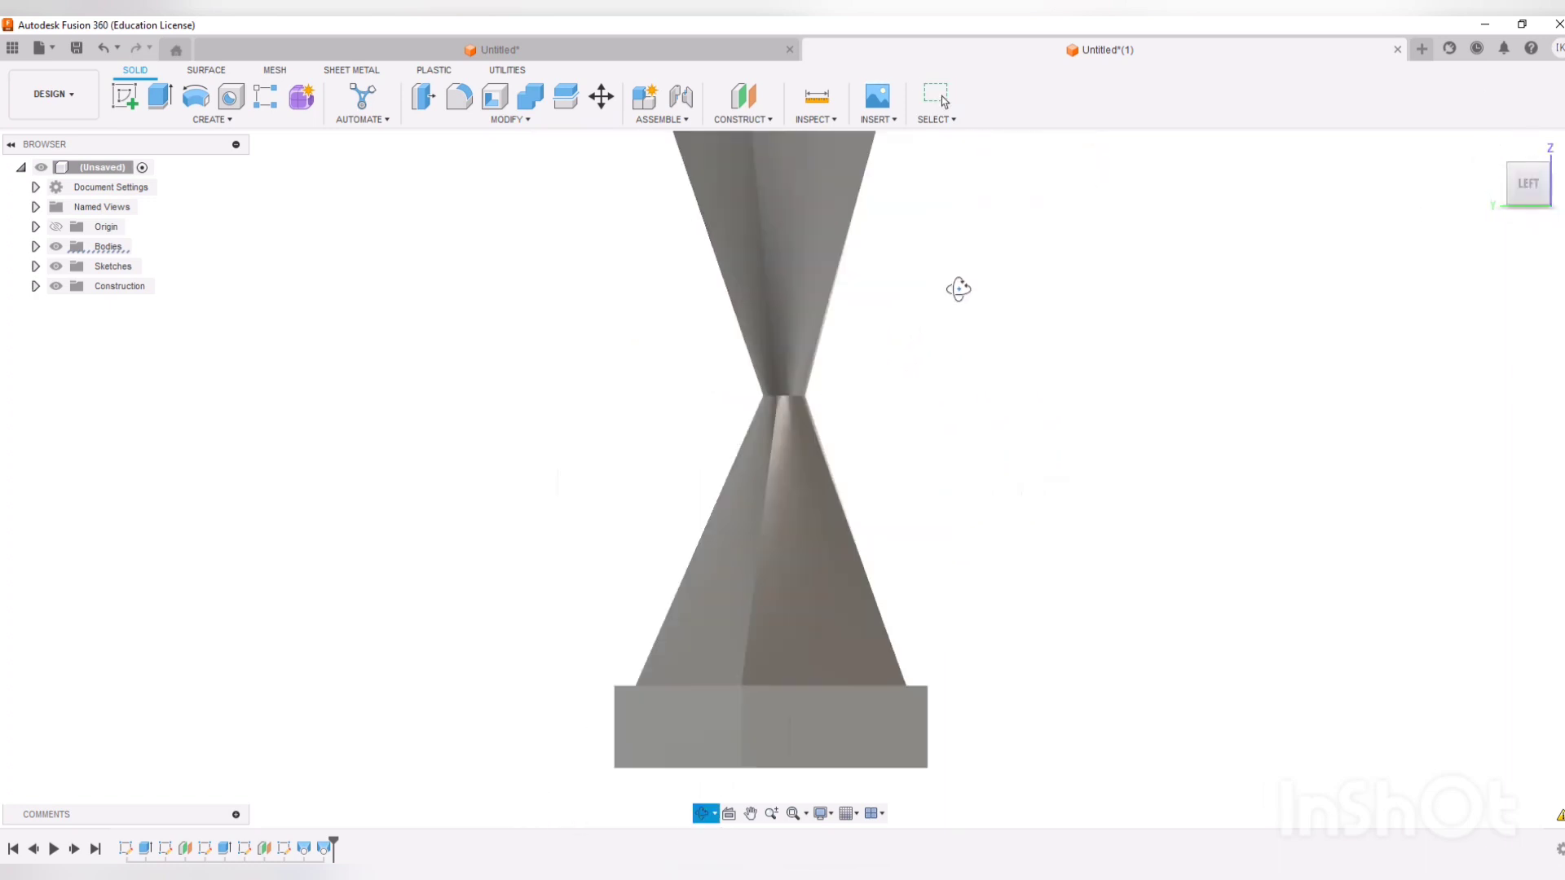
scroll(978, 292, "down", 4)
scroll(992, 294, "down", 2)
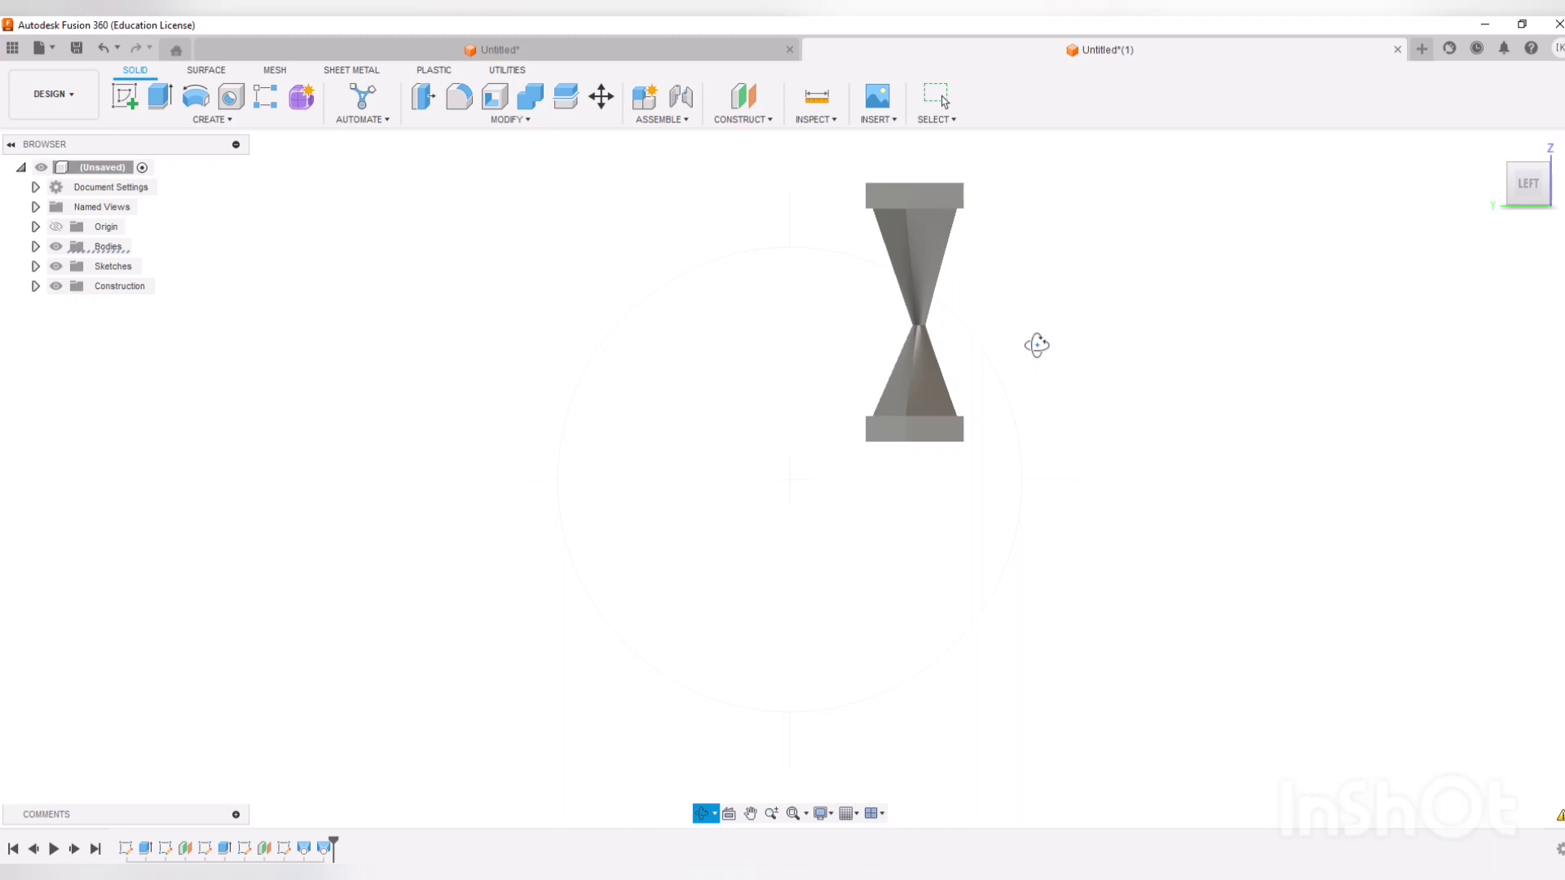
left_click(750, 812)
left_click_drag(898, 409, 819, 611)
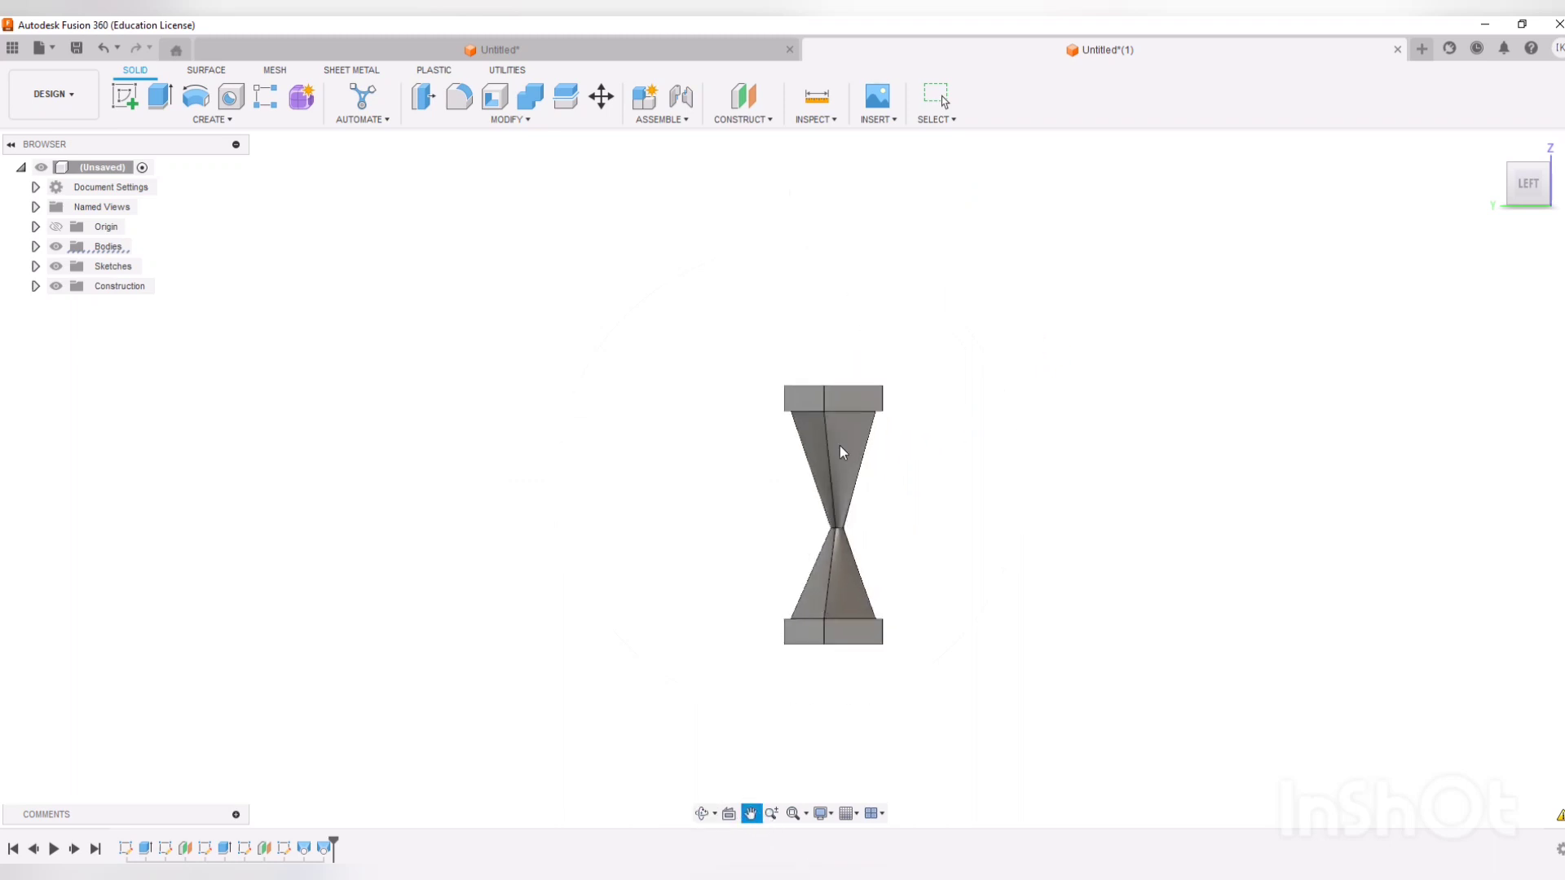
key("Escape")
- Apply the Plastic - Matte (Blue) appearance to the whole hourglass body and close the appearance settings
left_click(832, 398)
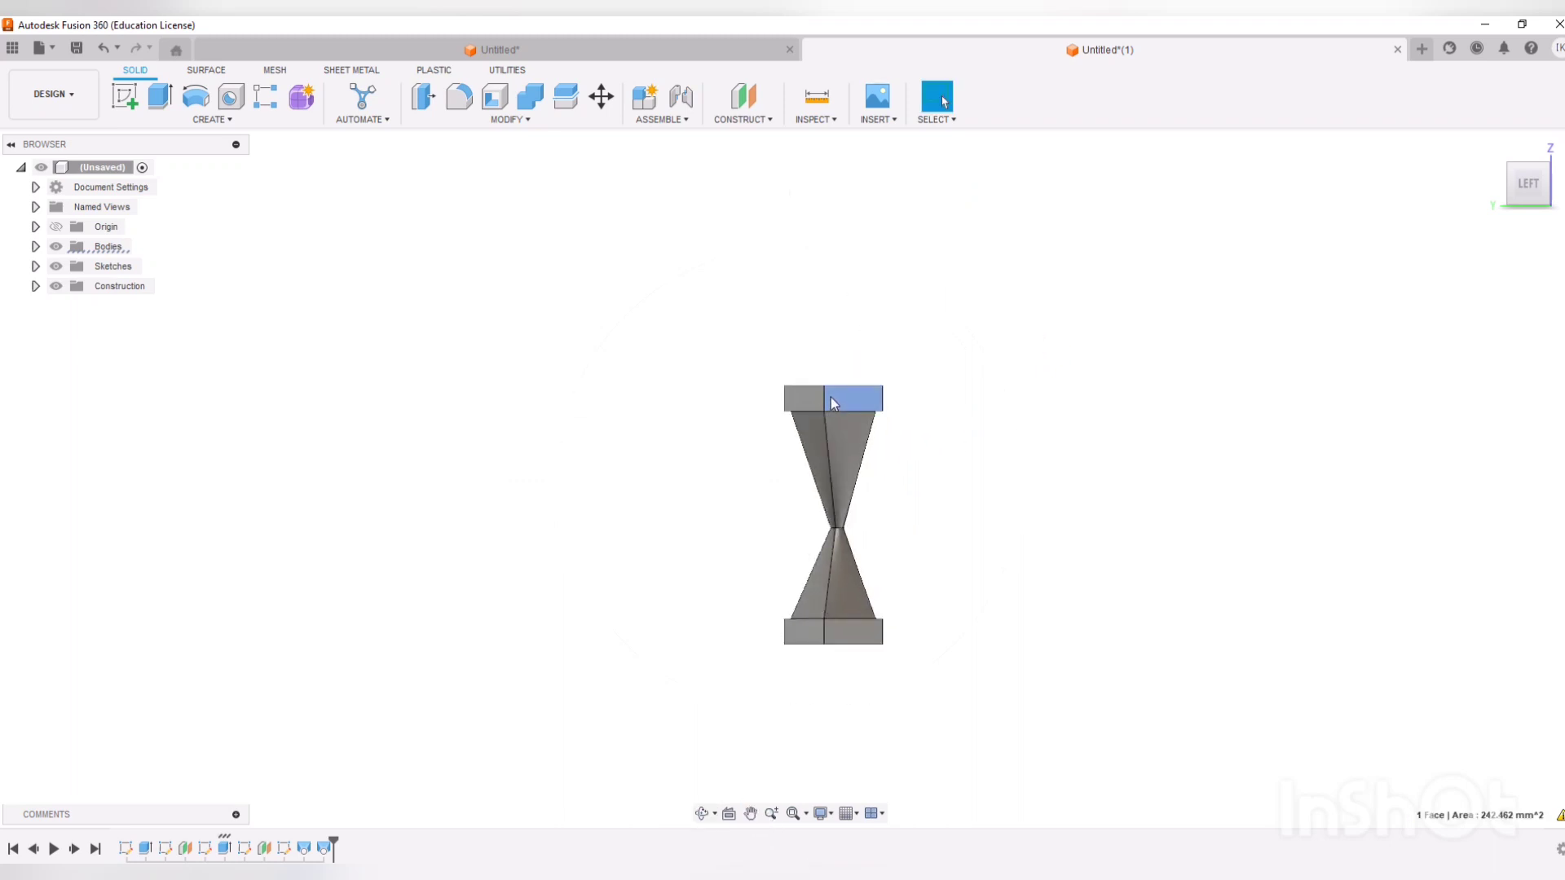
right_click(832, 398)
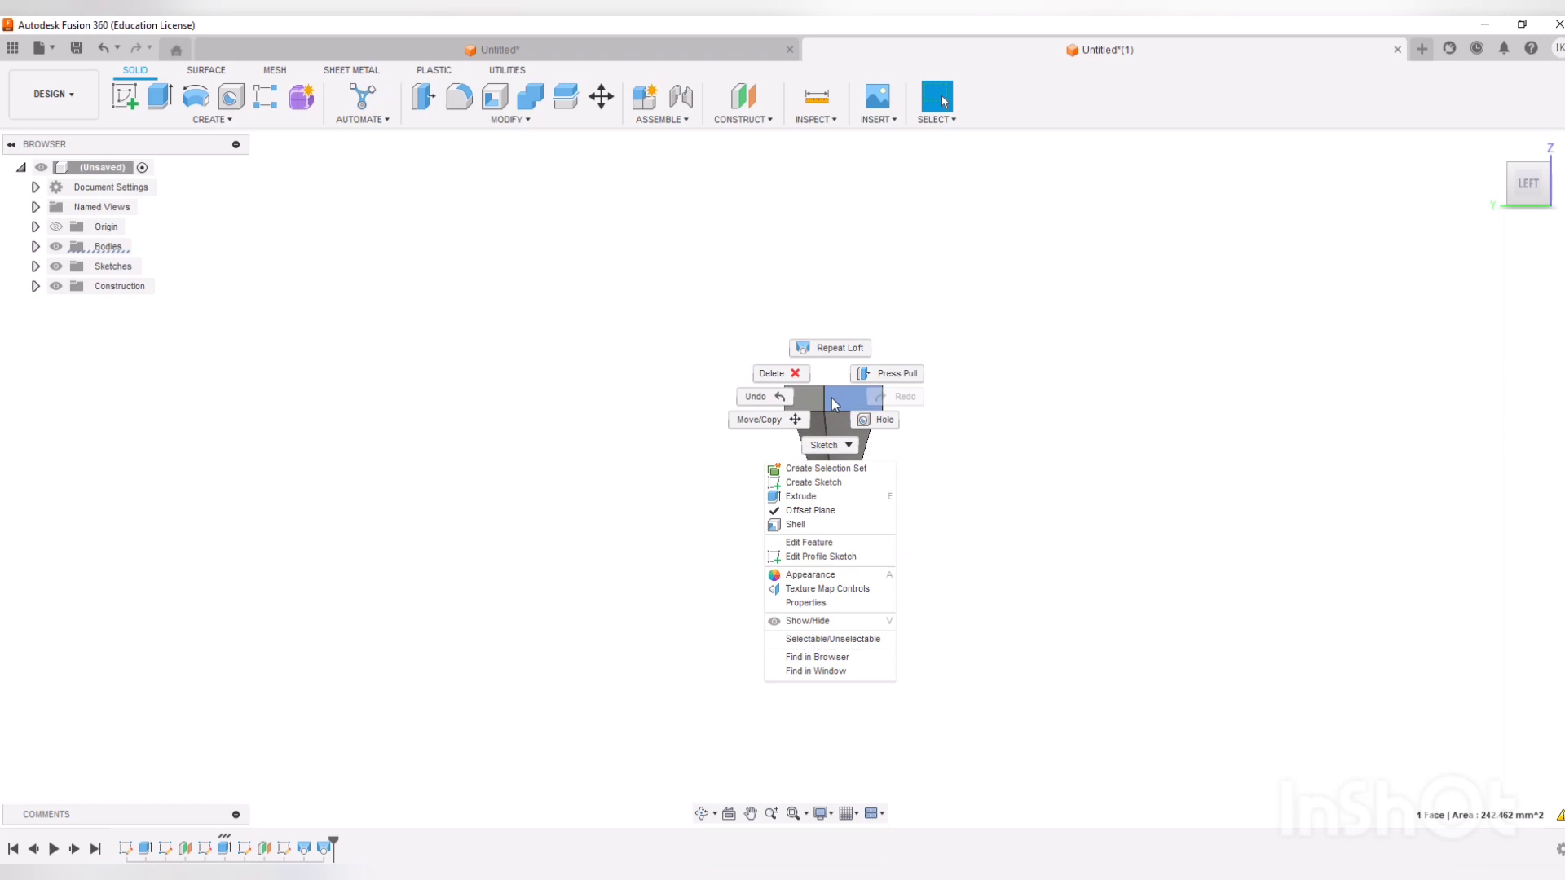
left_click(800, 576)
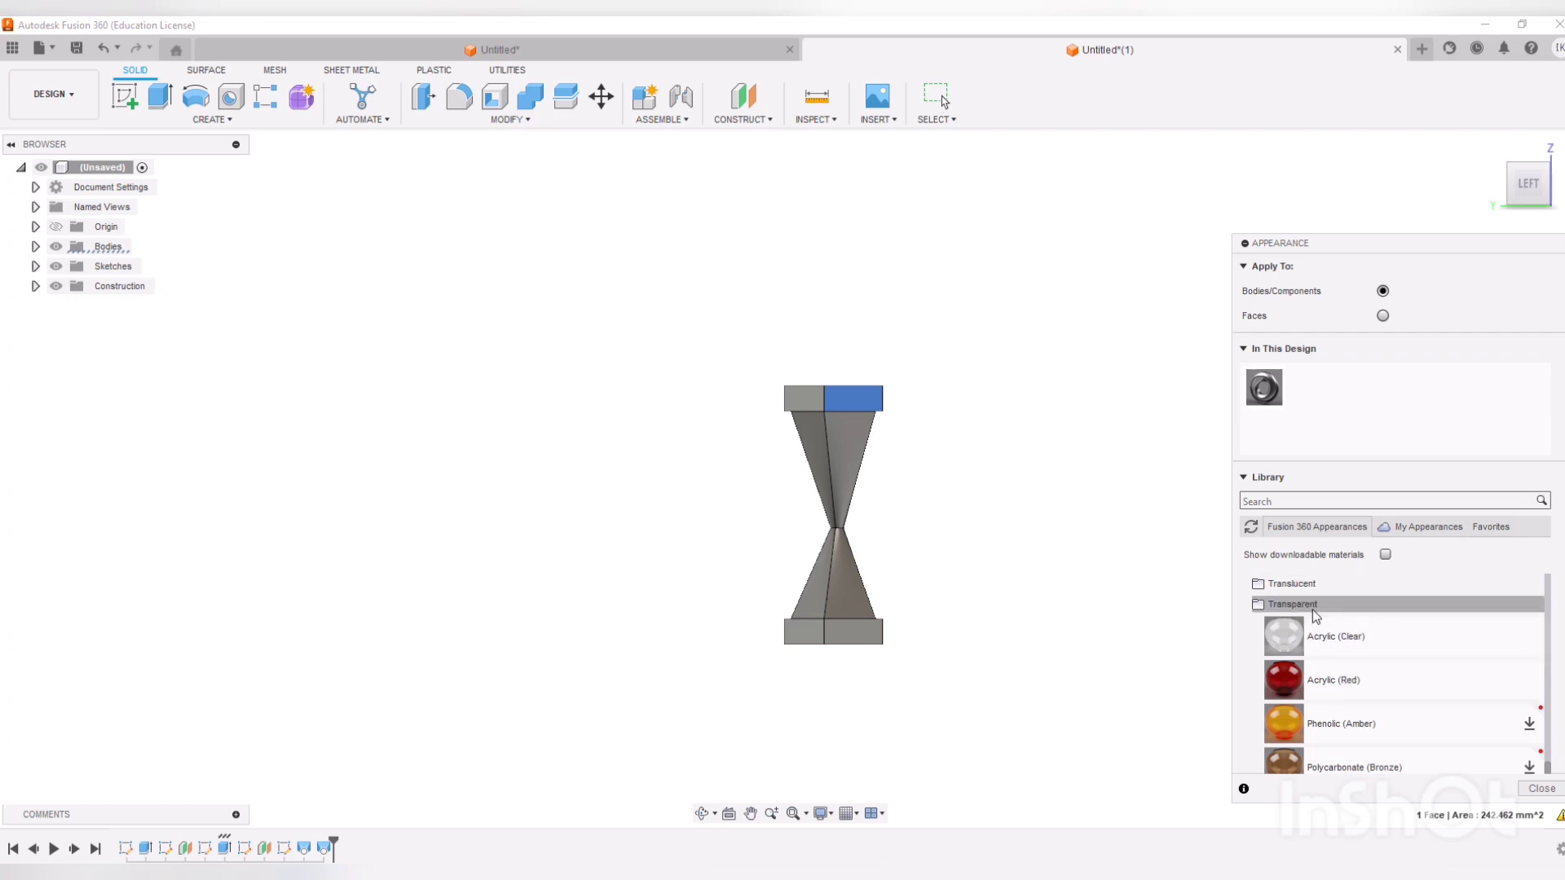
scroll(1328, 620, "up", 5)
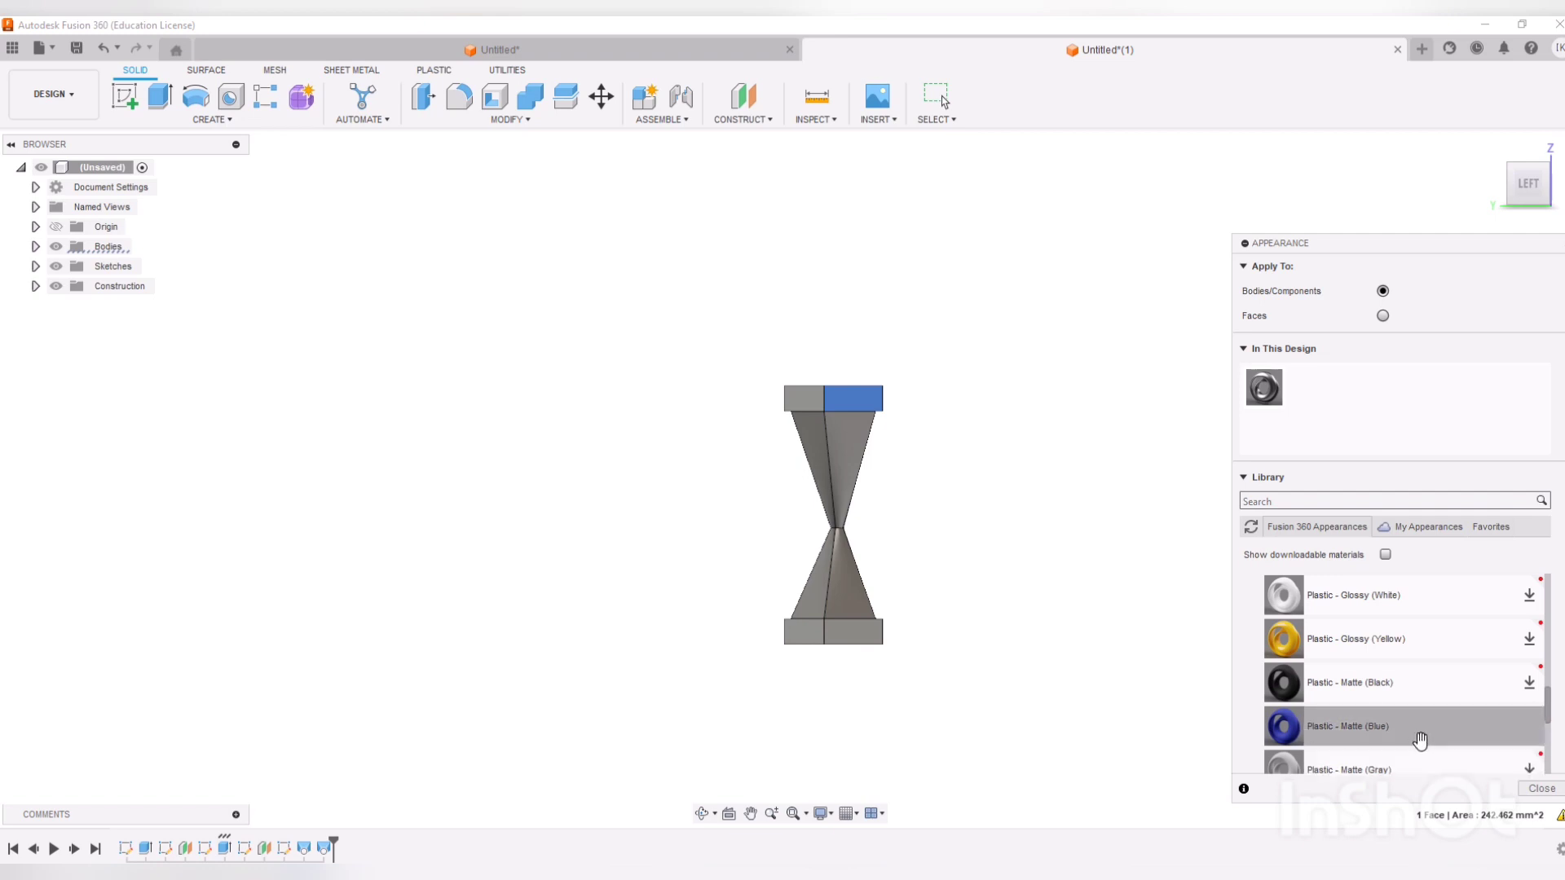
left_click_drag(1418, 740, 1201, 273)
left_click_drag(1256, 377, 1262, 385)
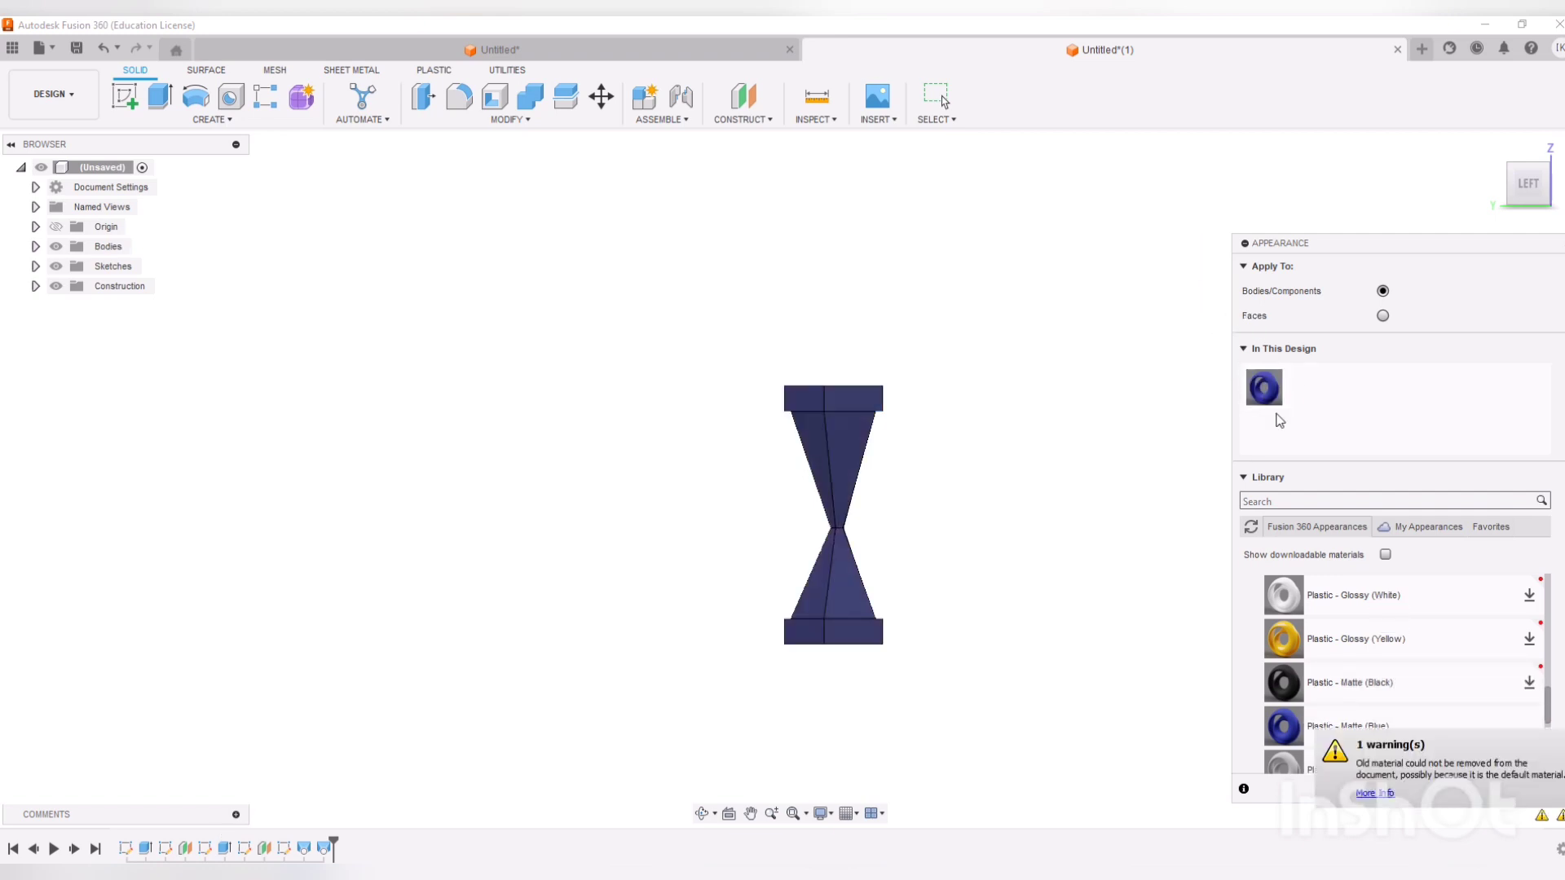
right_click(830, 467)
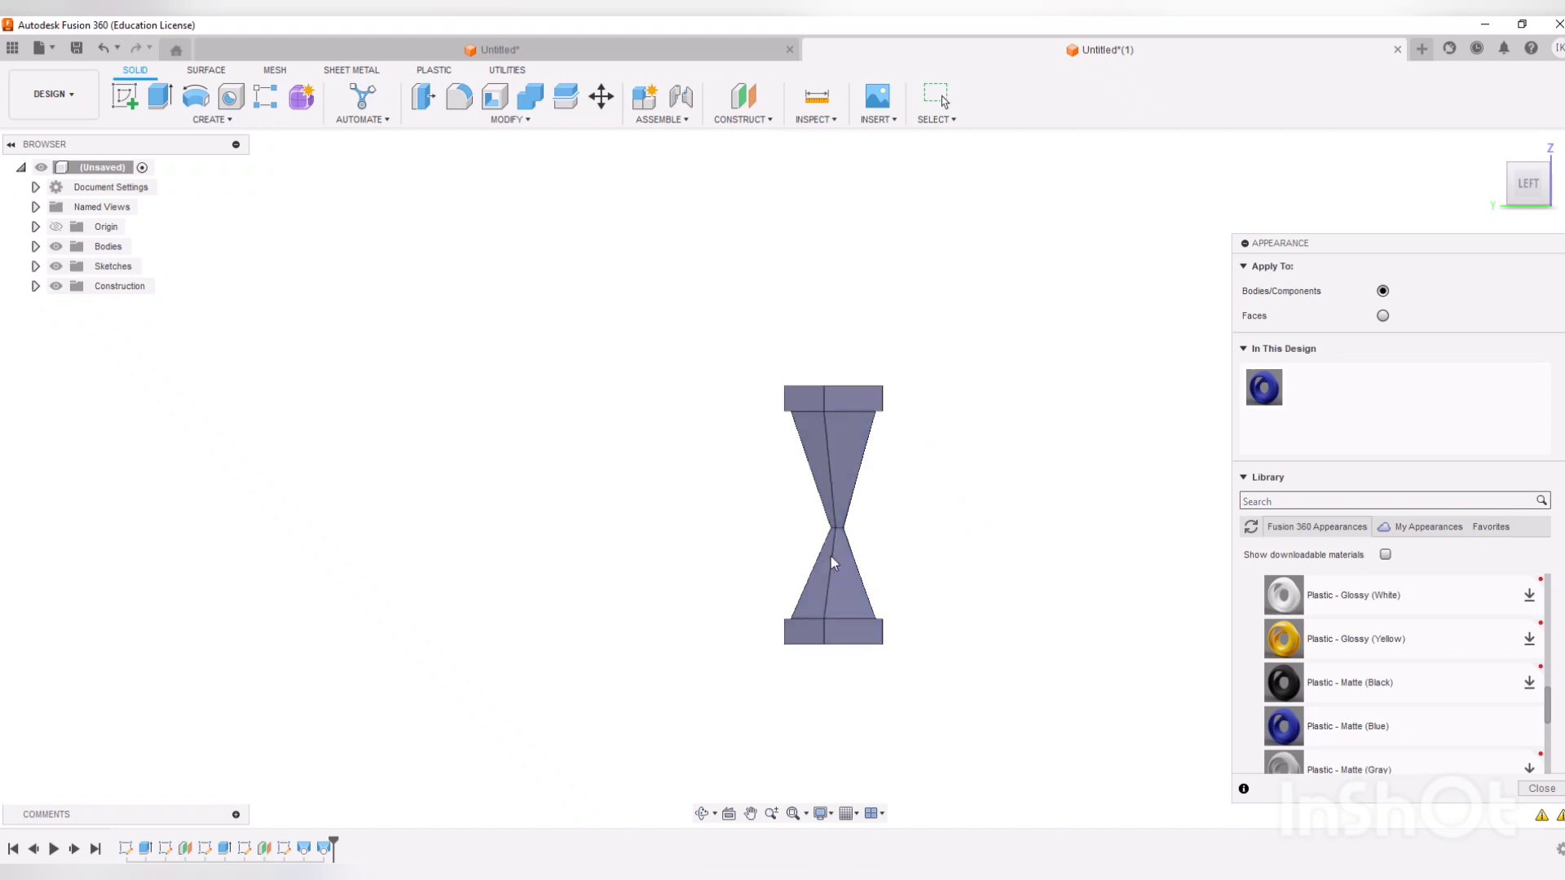
left_click(833, 561)
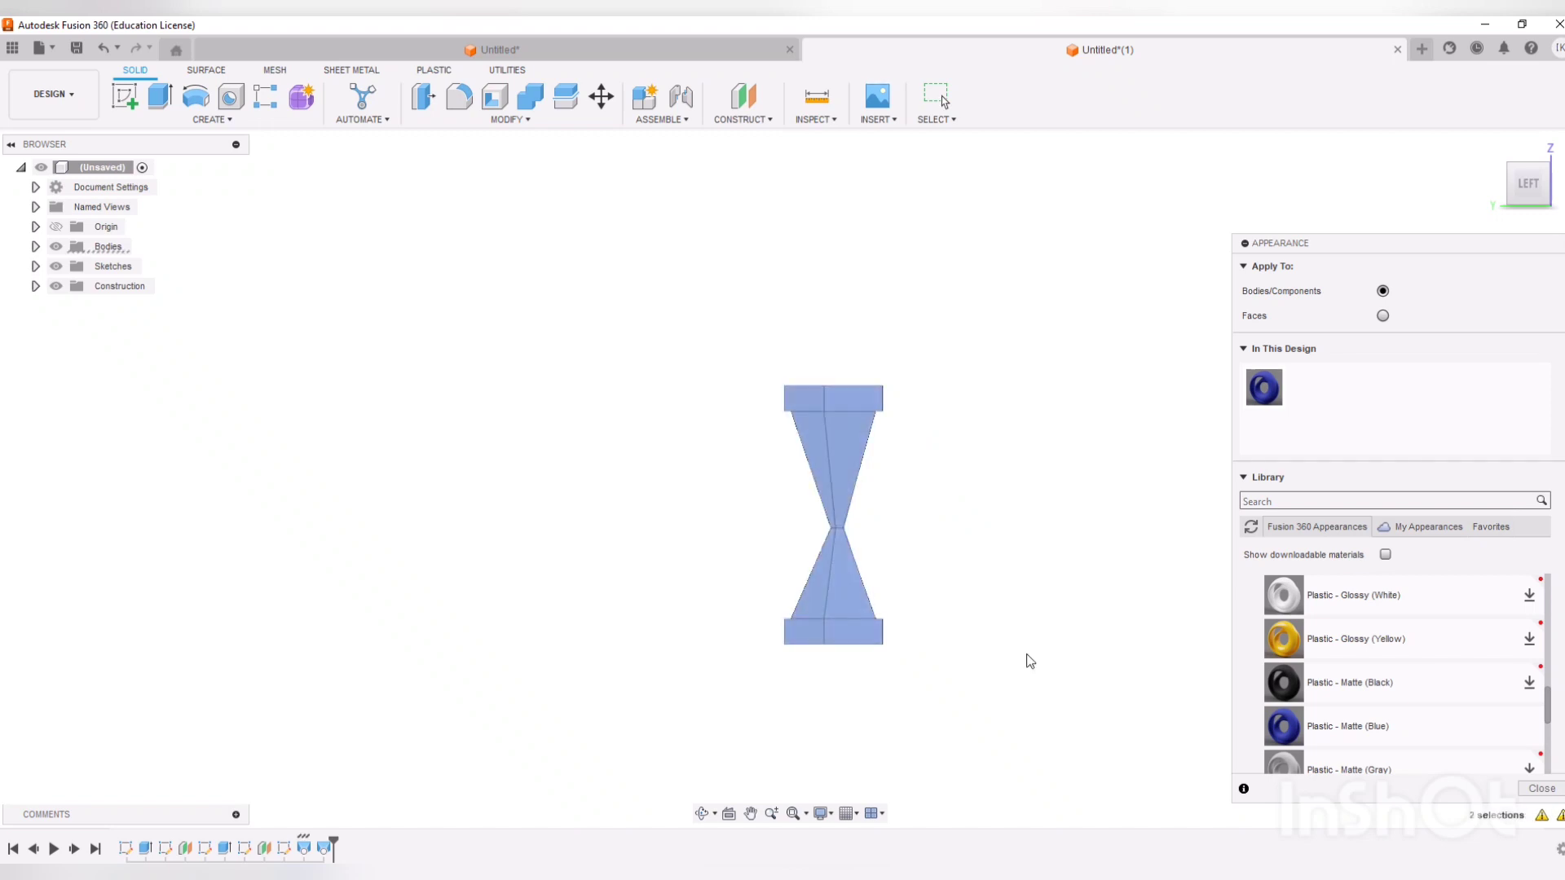
left_click(1540, 789)
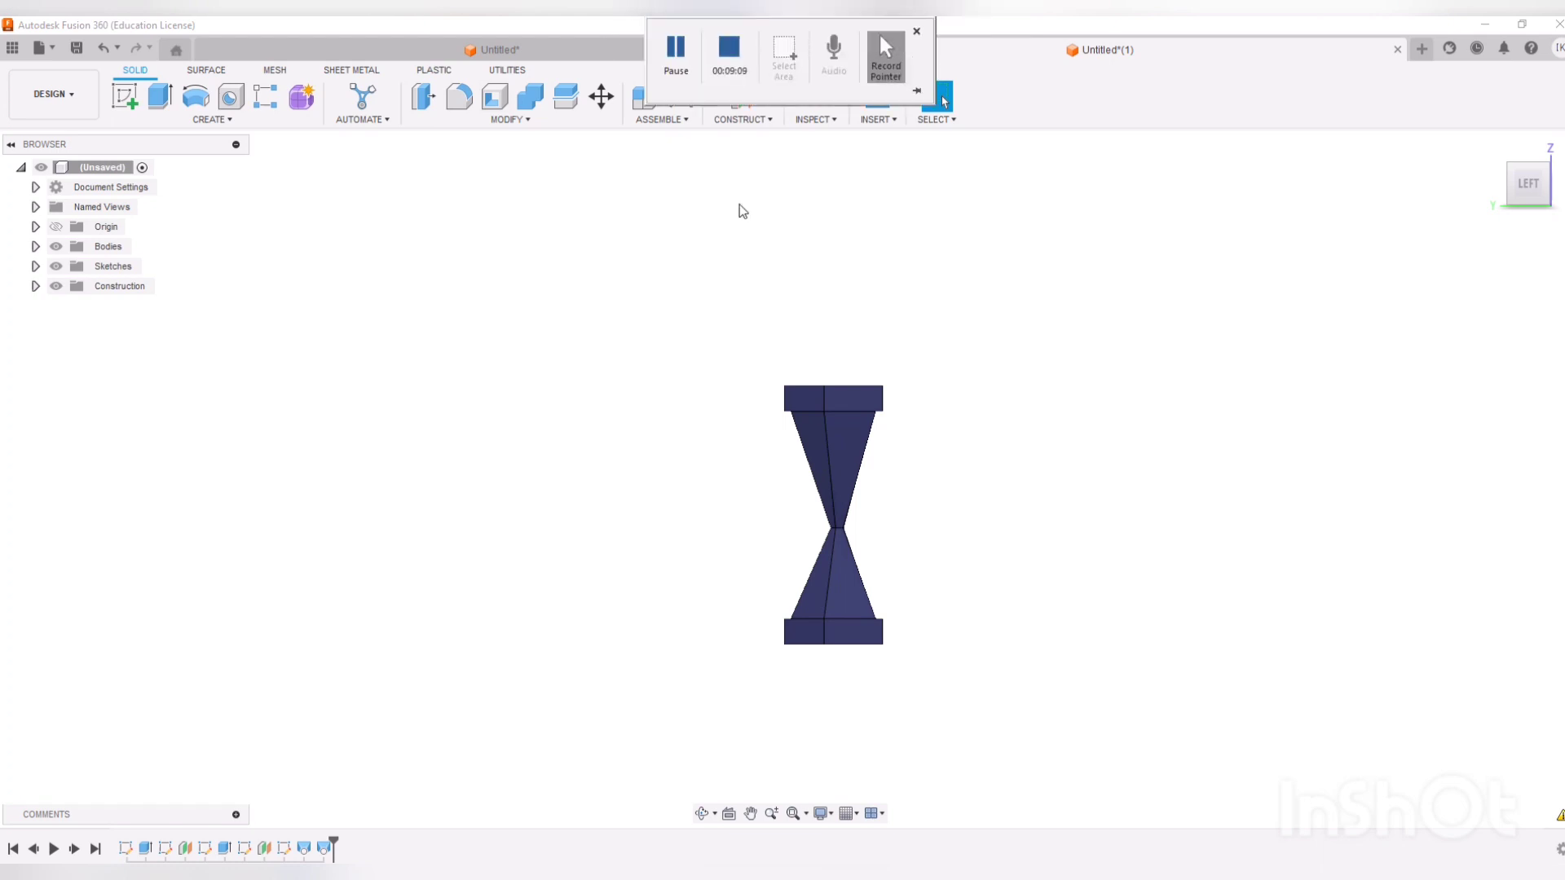
- Turn on the display of component colors and select faces on the upper cone to check the body
left_click(819, 120)
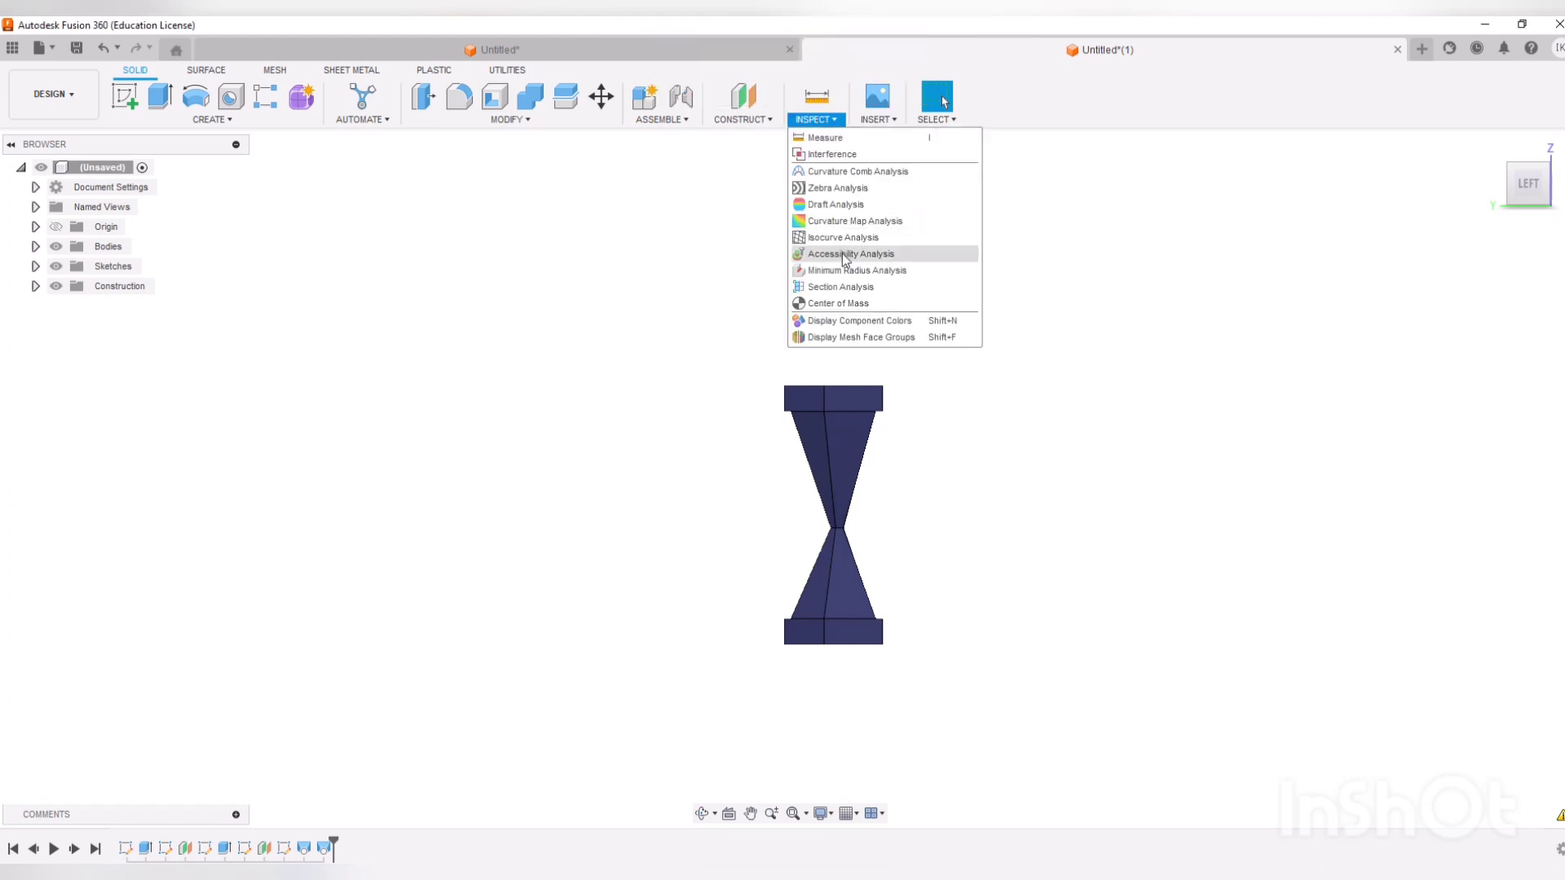
left_click(869, 323)
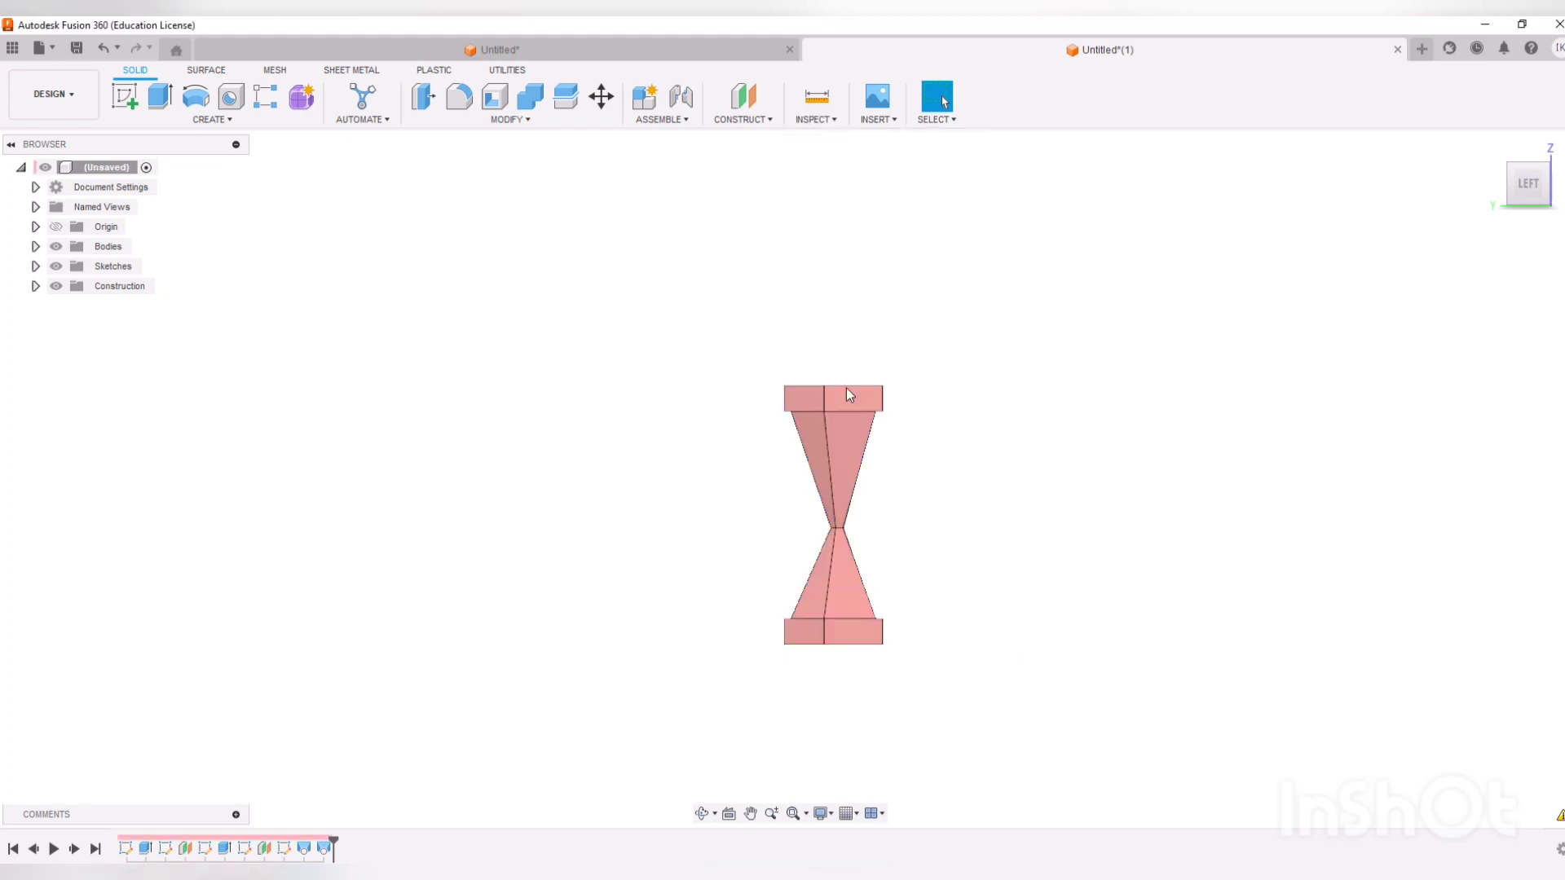
left_click(854, 448)
left_click(810, 446)
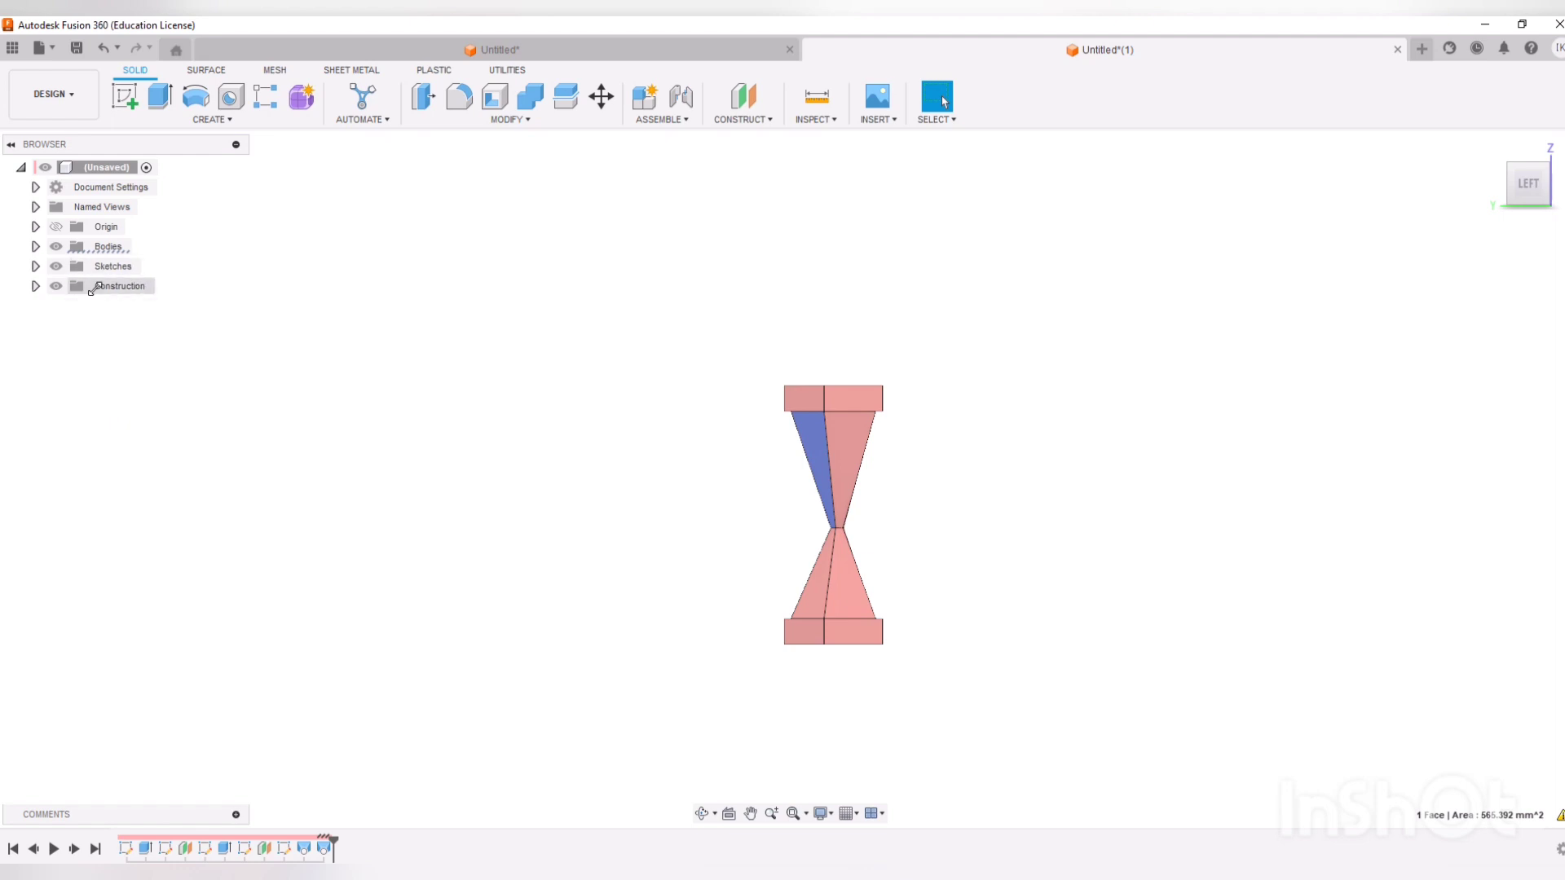
- Expand the list of bodies and highlight Body1 to check which parts of the model it covers
left_click(82, 245)
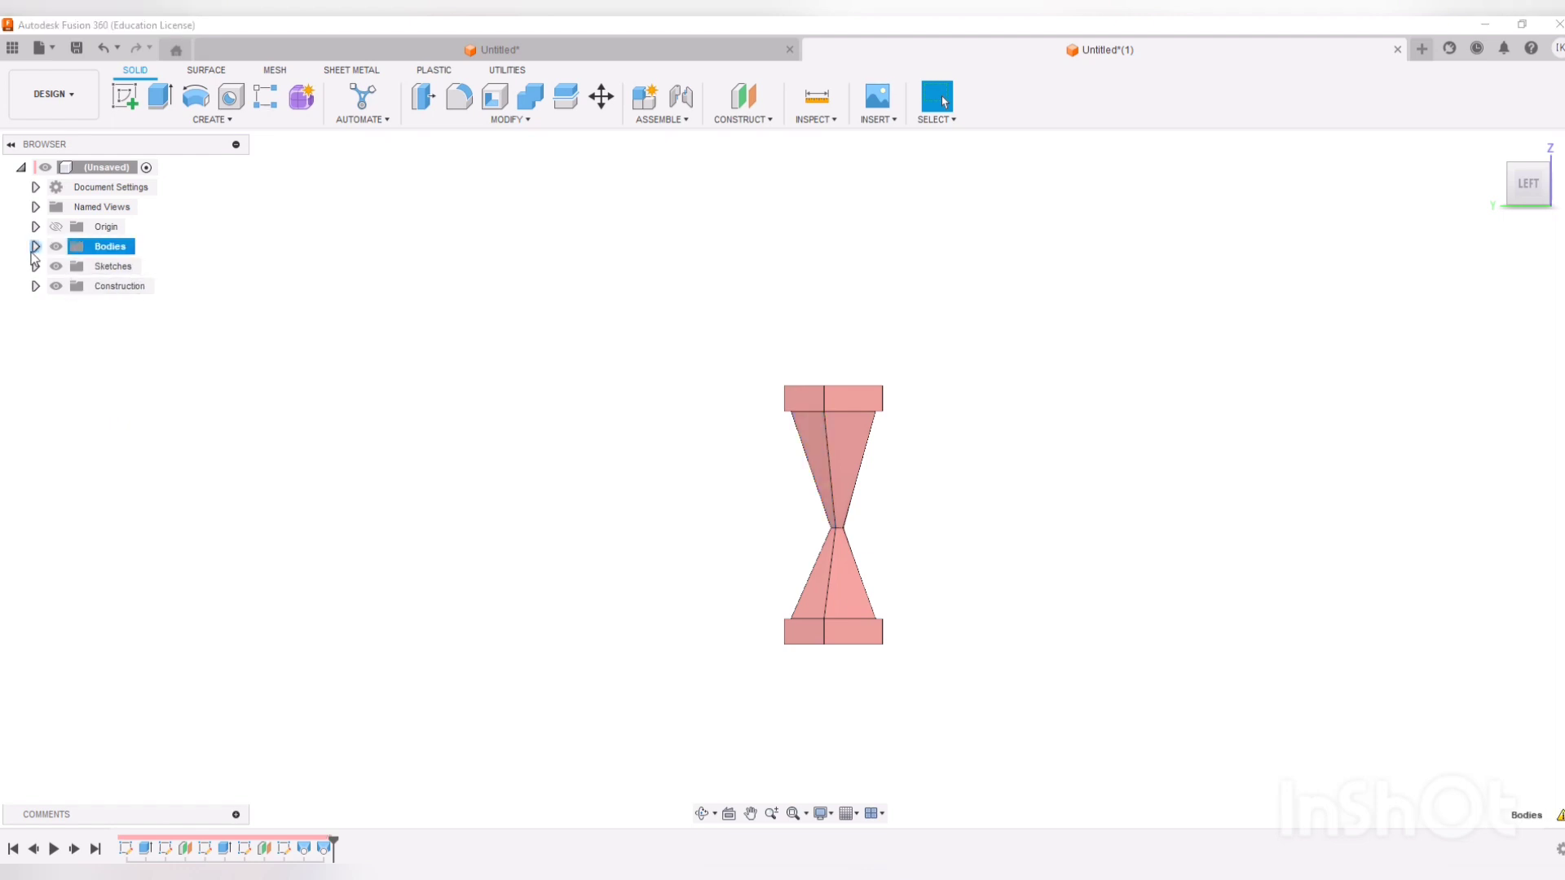
left_click(35, 246)
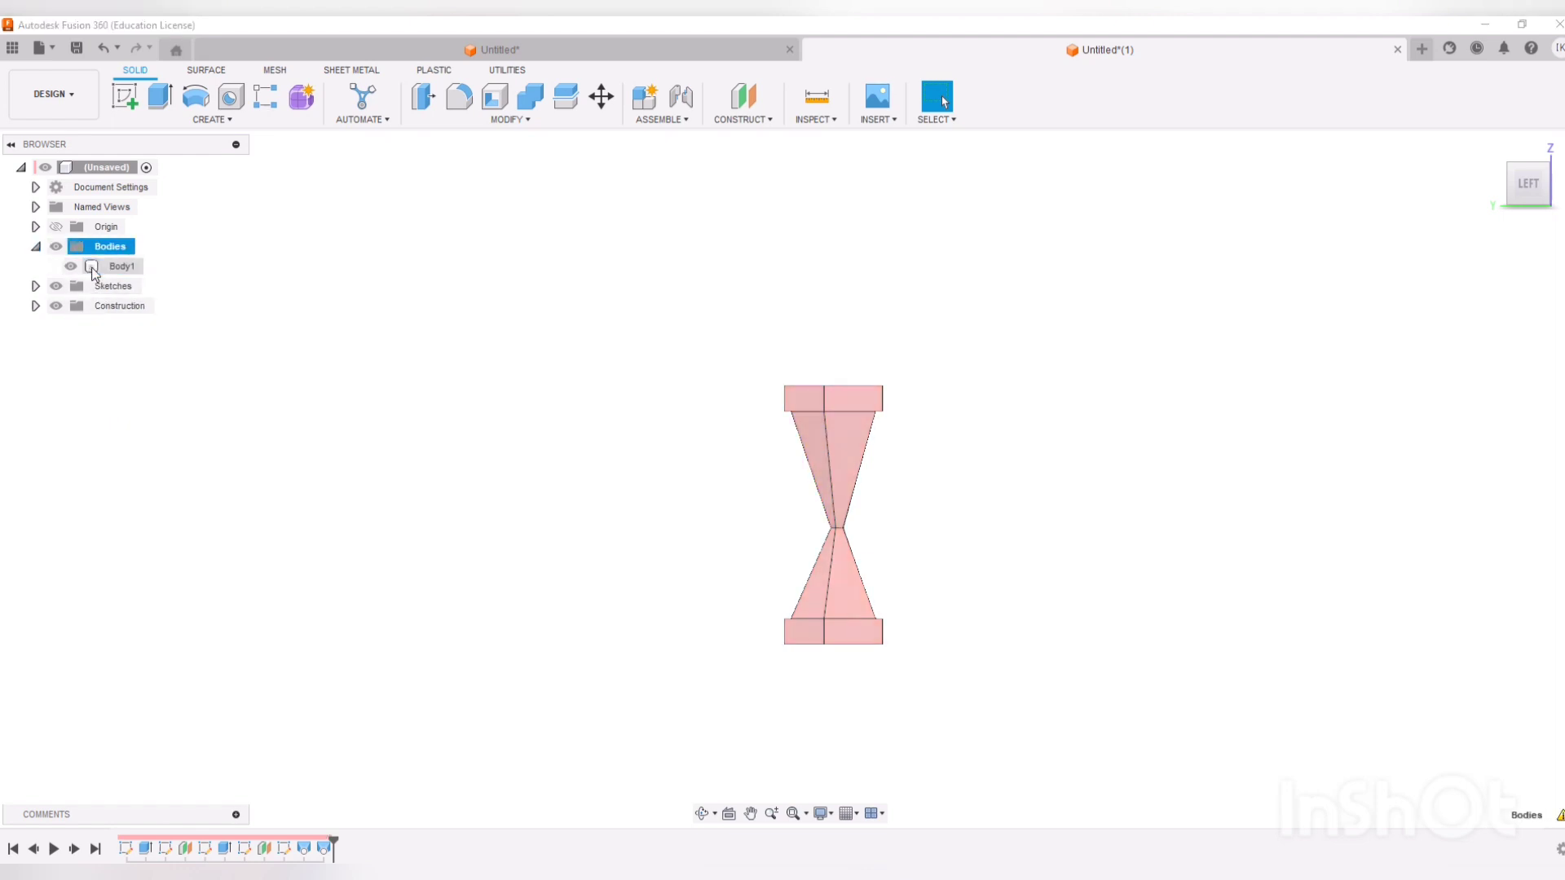
left_click(96, 269)
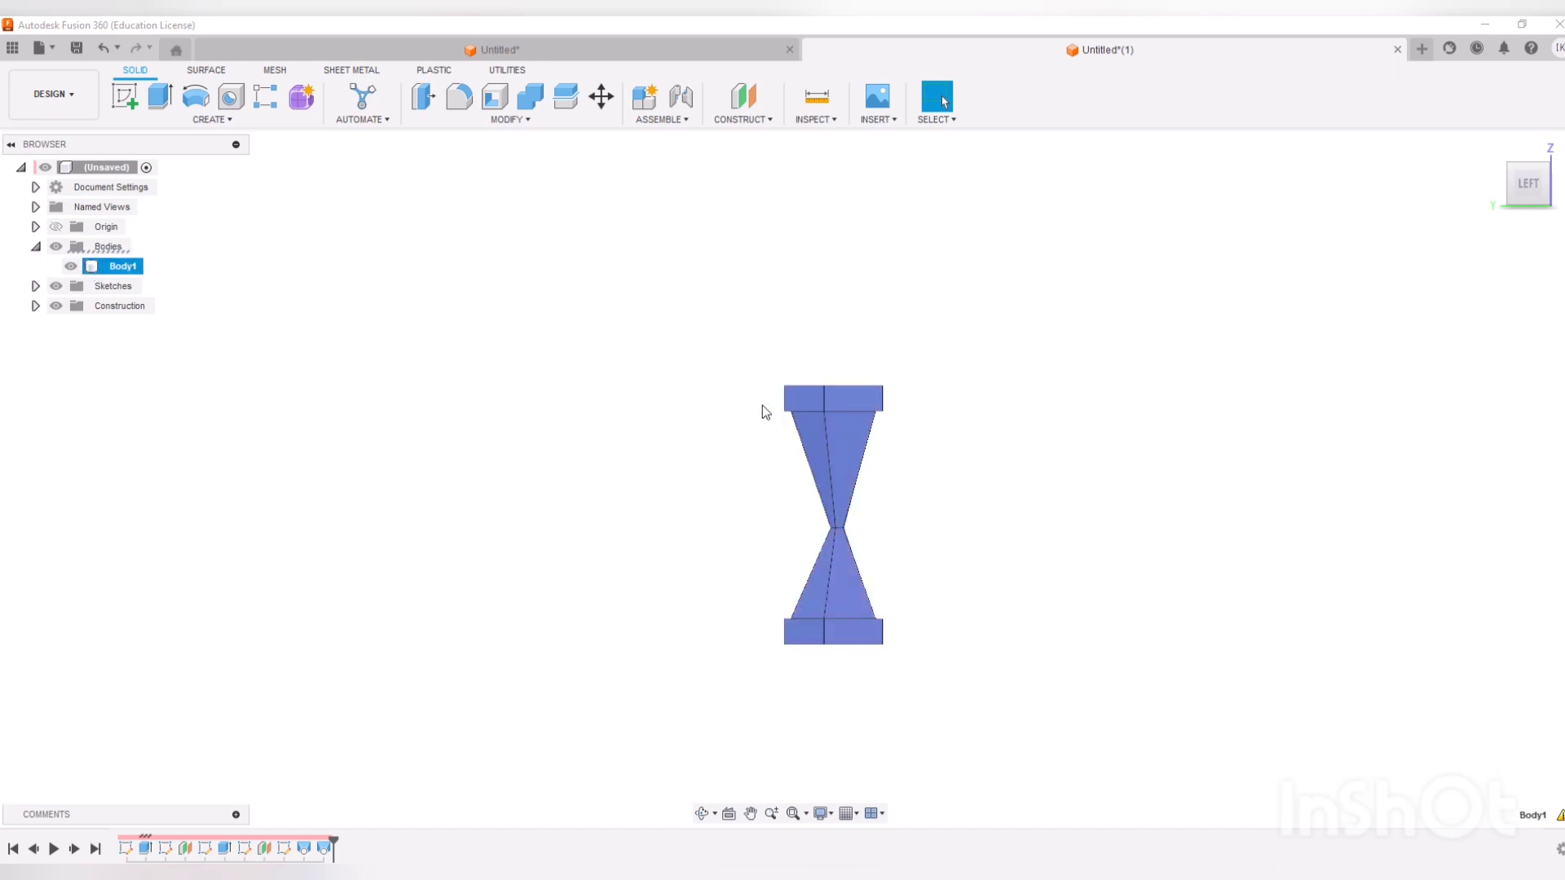
left_click(665, 350)
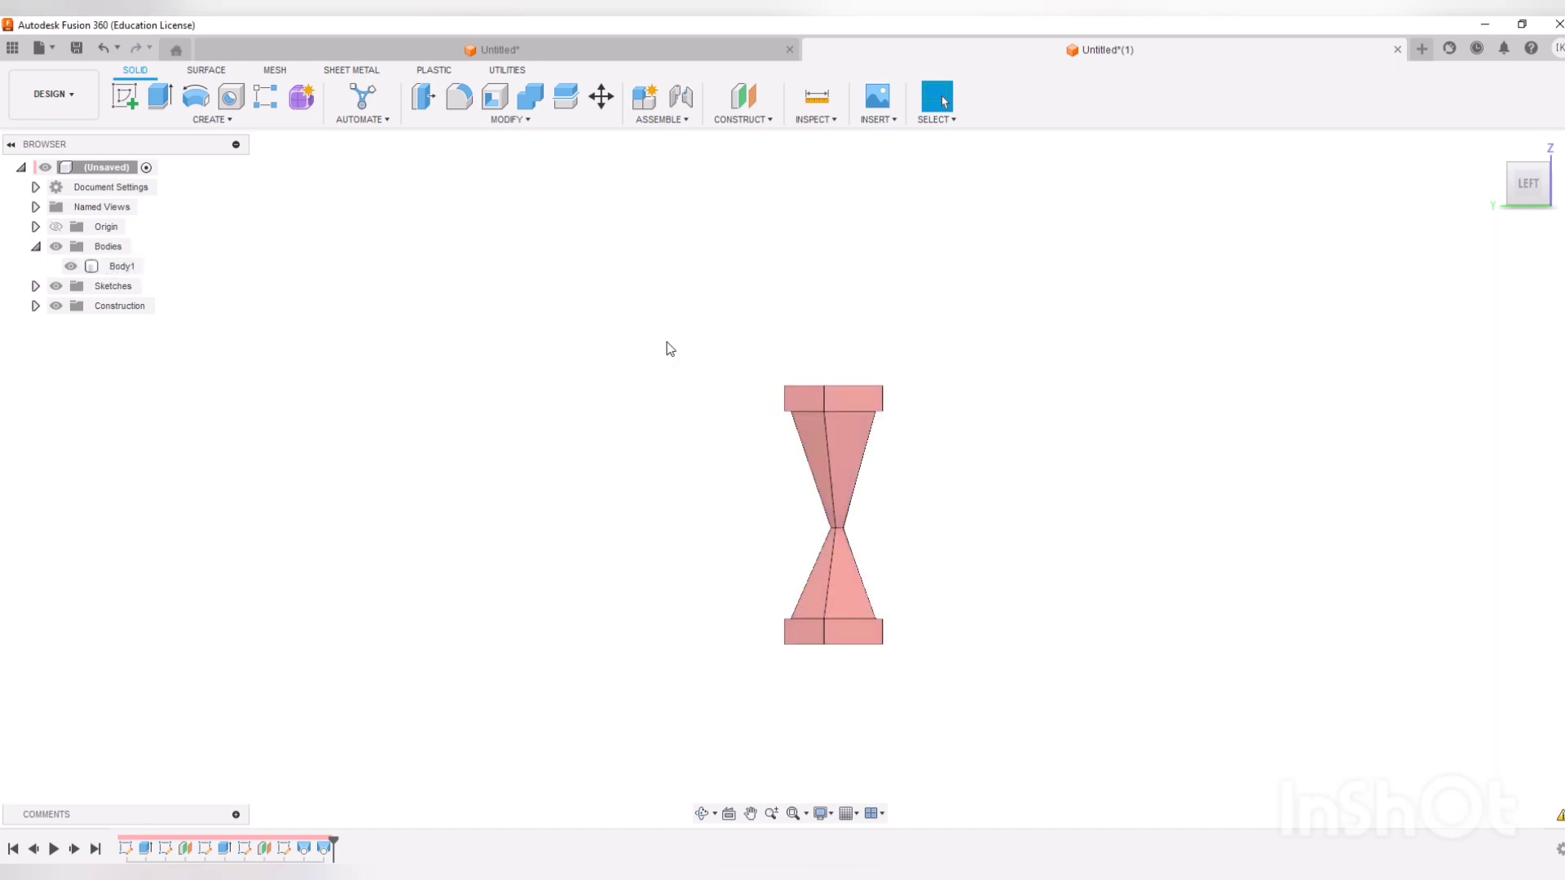
- Split the hourglass body at the inner faces of the upper and lower pentagonal plates, with the splitting tools extended
left_click(566, 96)
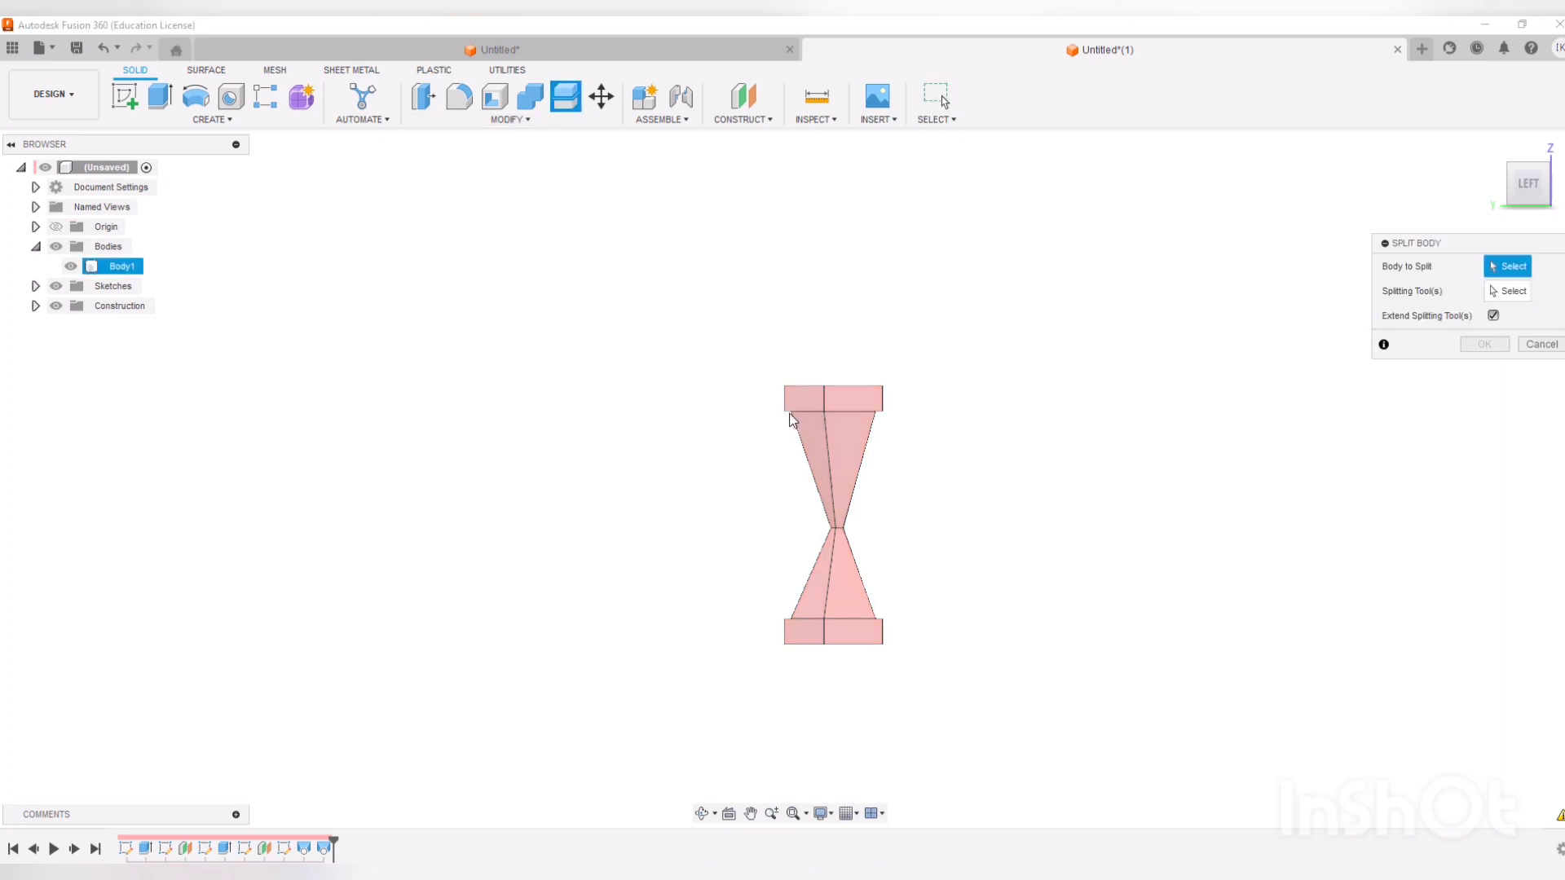
scroll(953, 384, "up", 3)
left_click(804, 479)
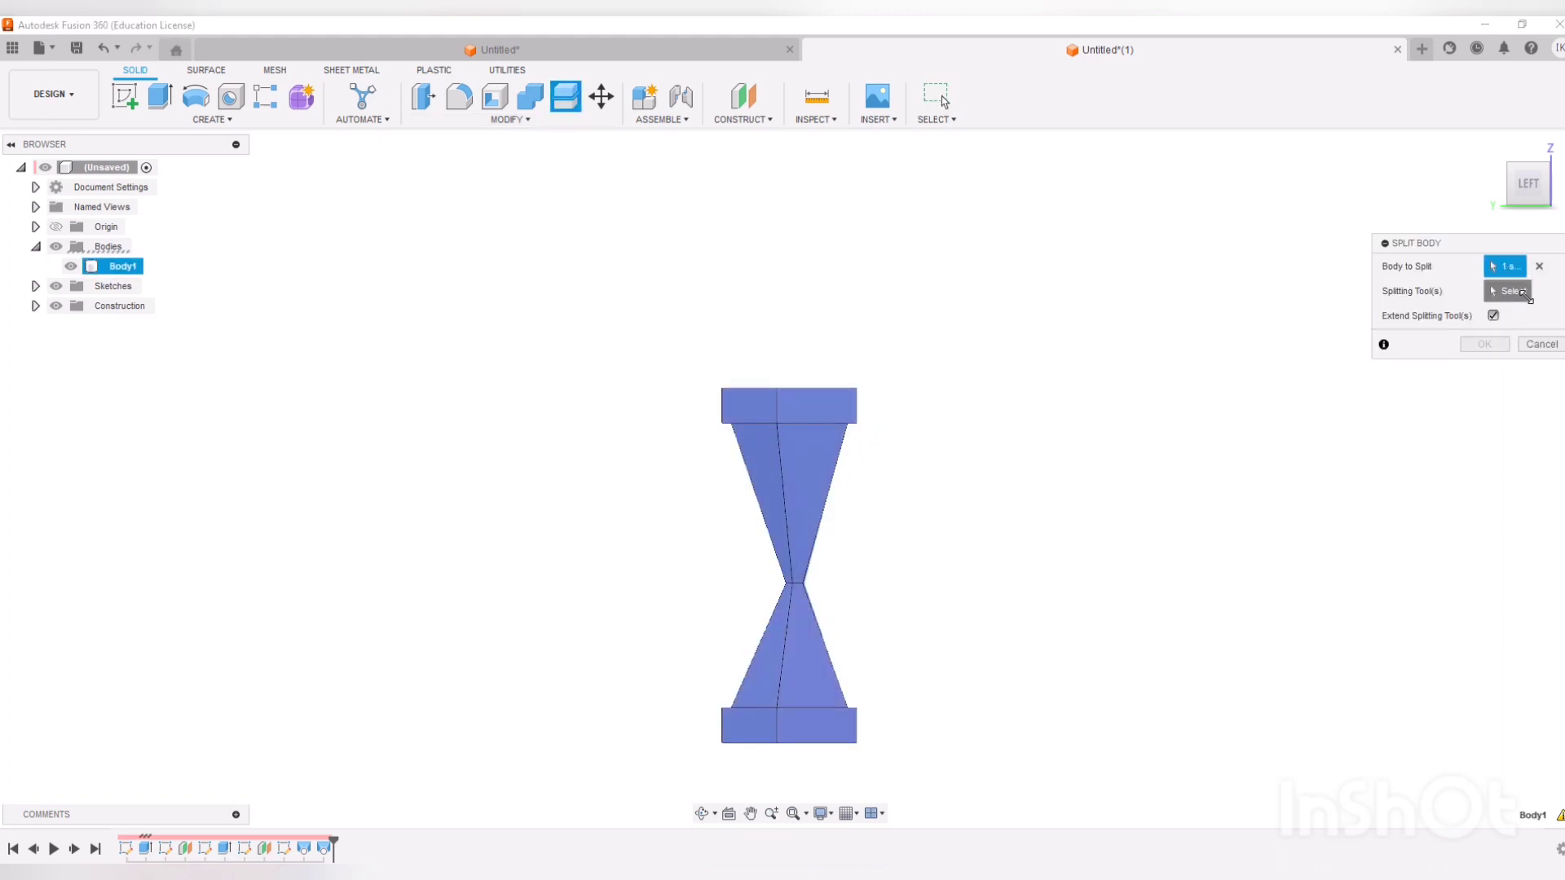
left_click(1521, 292)
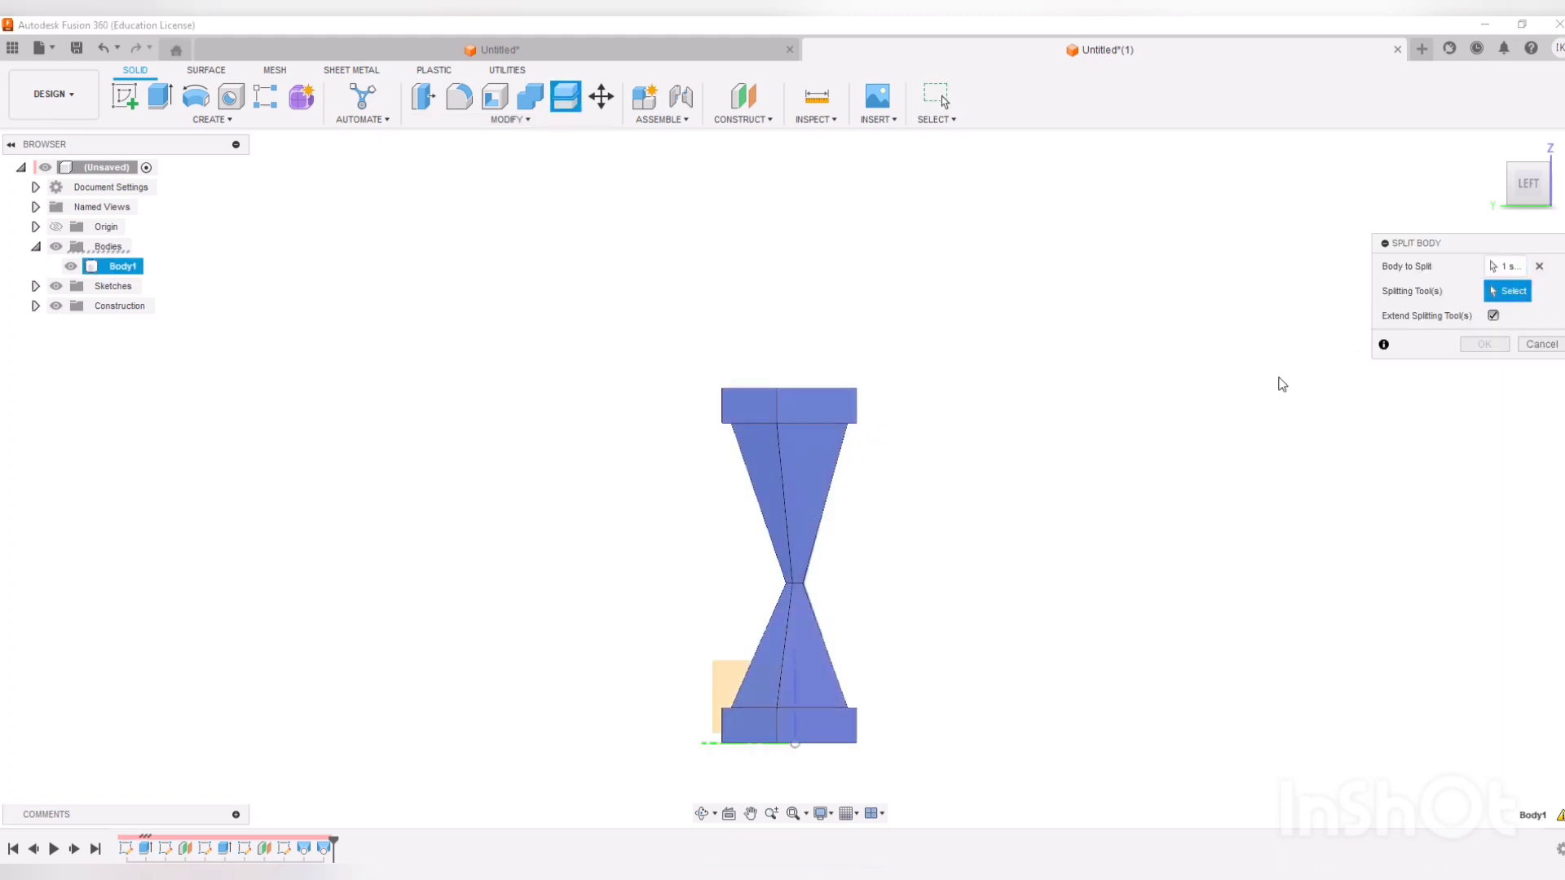
left_click(777, 424)
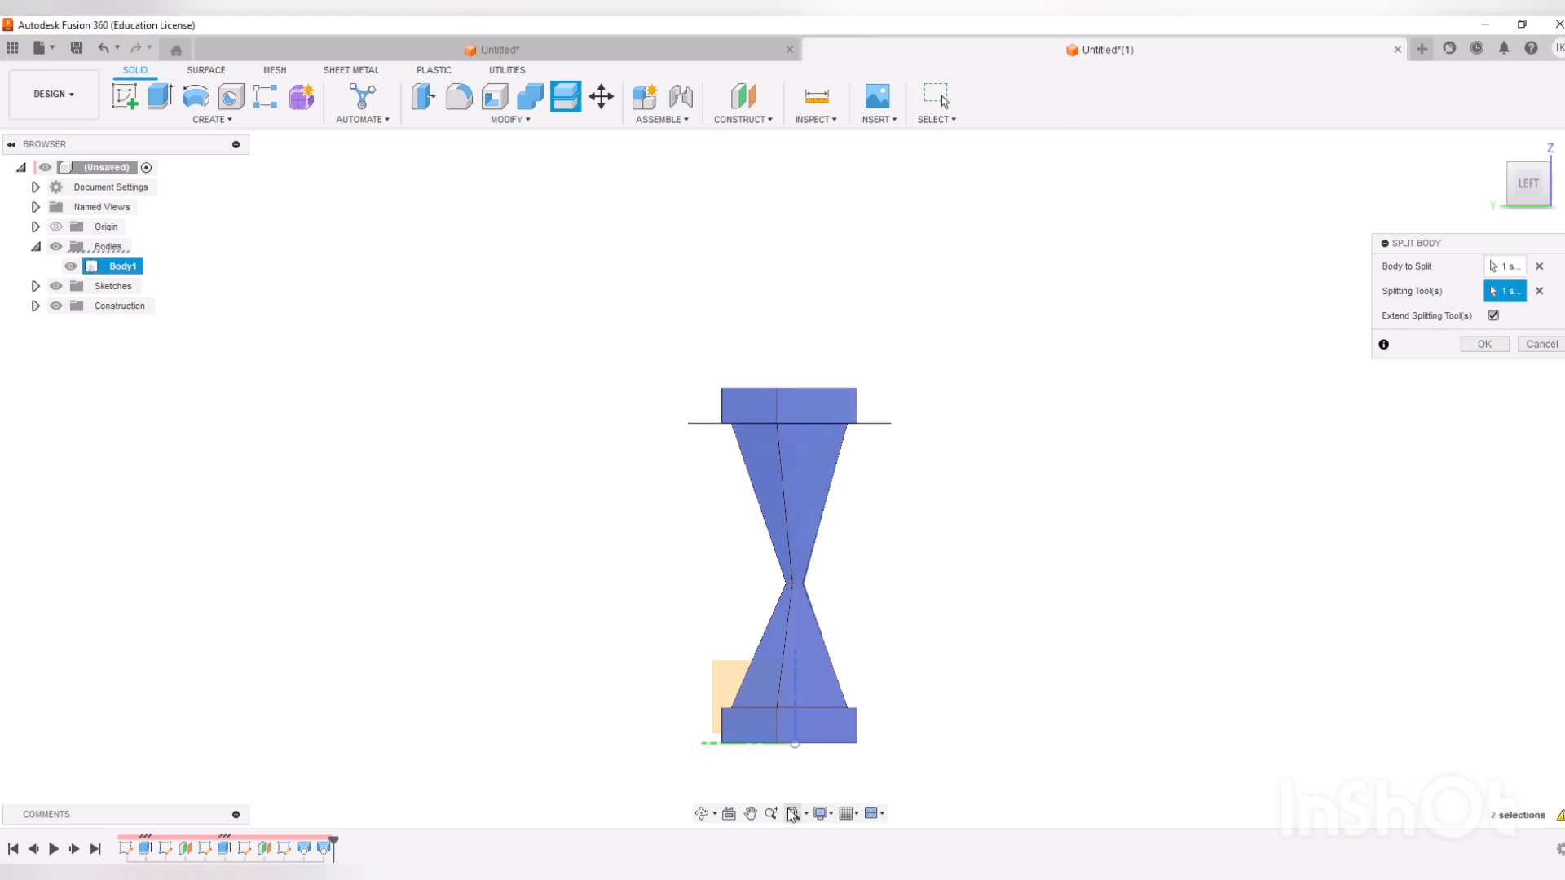
left_click(779, 709)
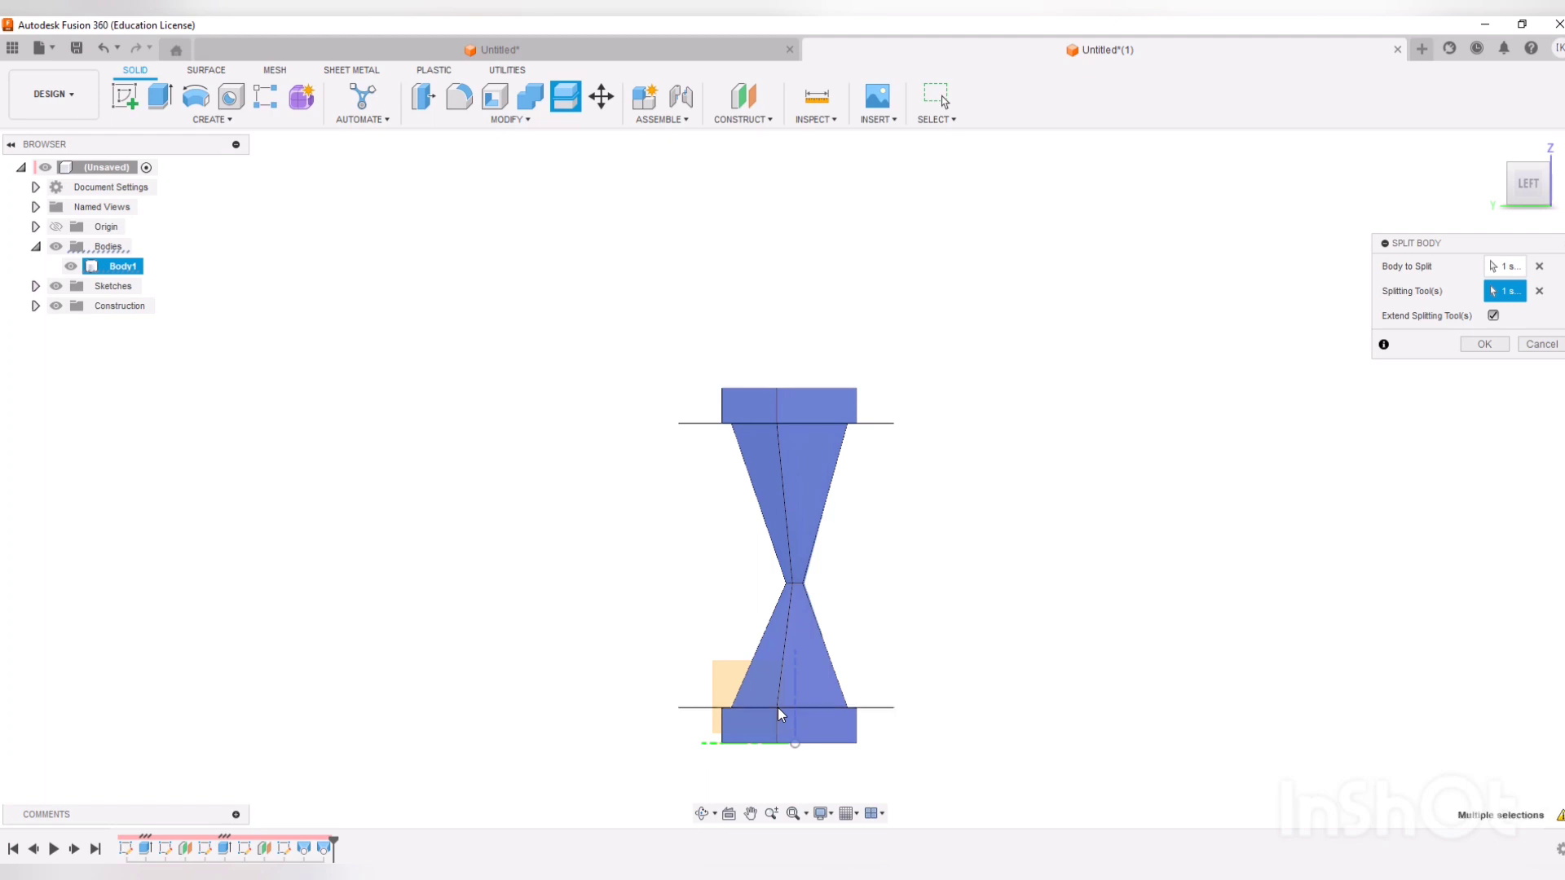
left_click(1471, 345)
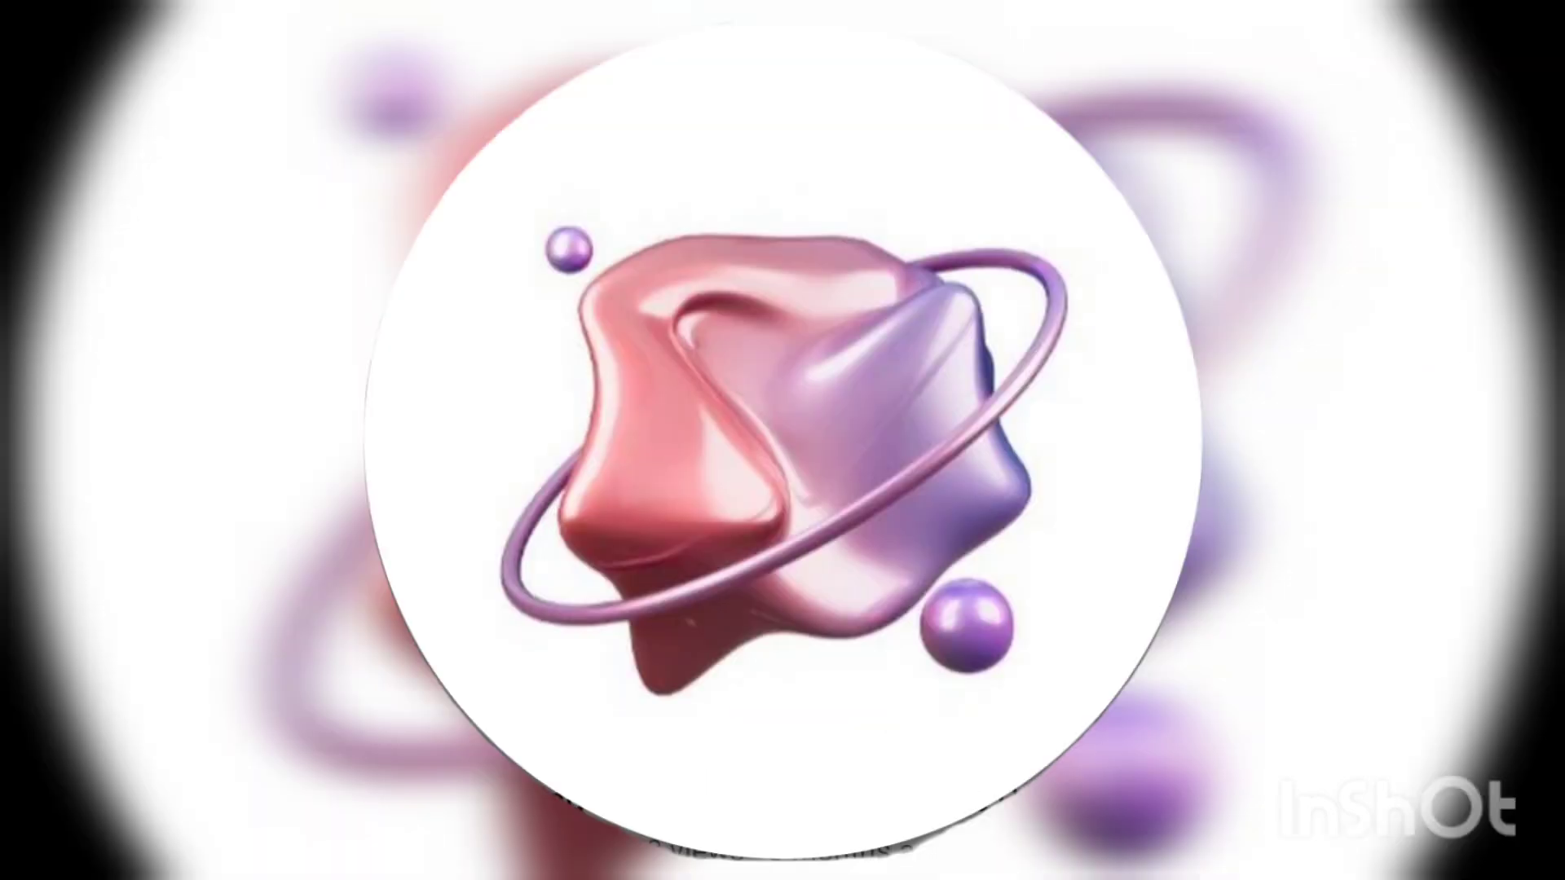